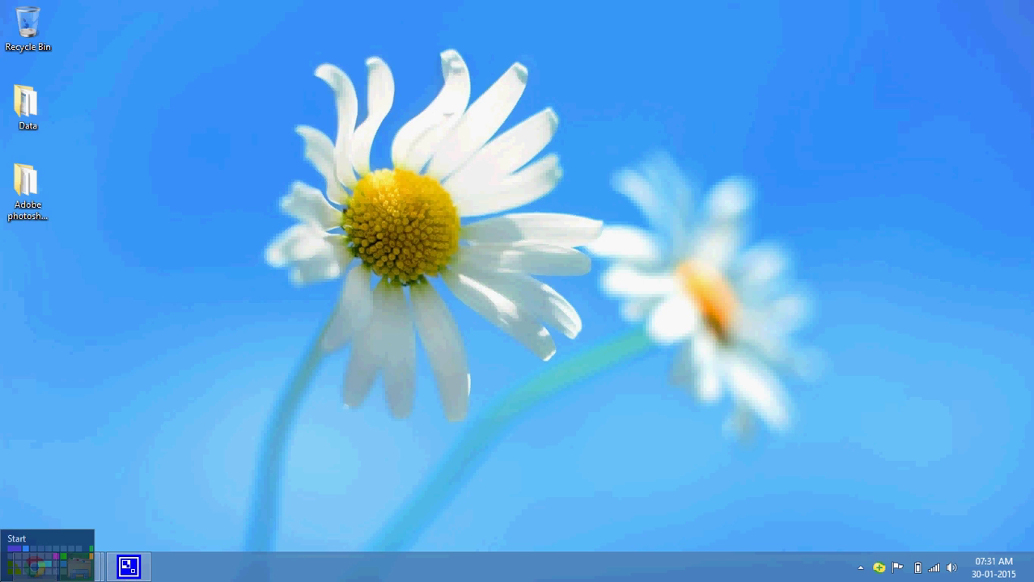
# Launch Adobe Photoshop CS6 from the Start screen and start the screen recorder.
pyautogui.click(4, 577)
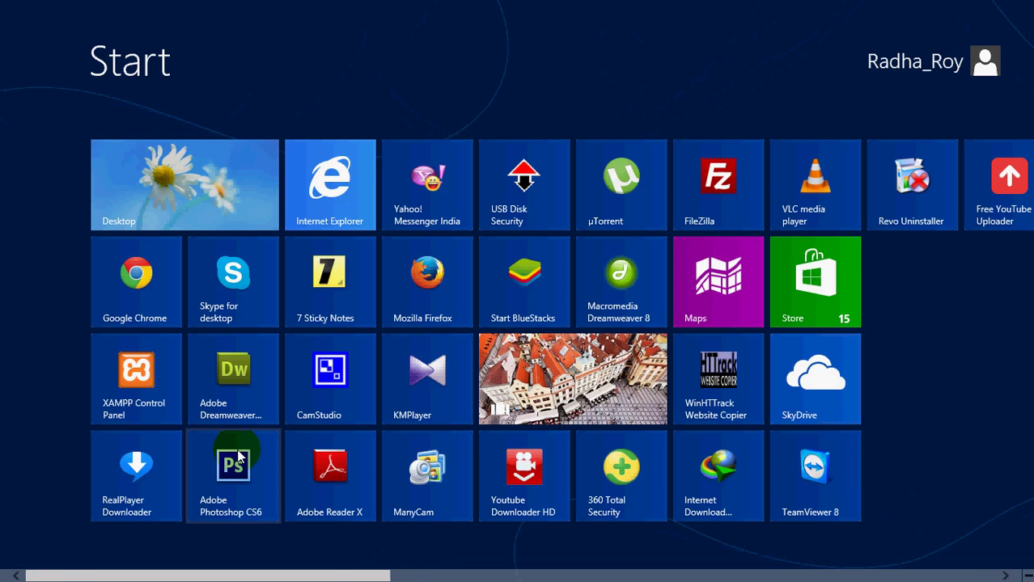
pyautogui.click(238, 457)
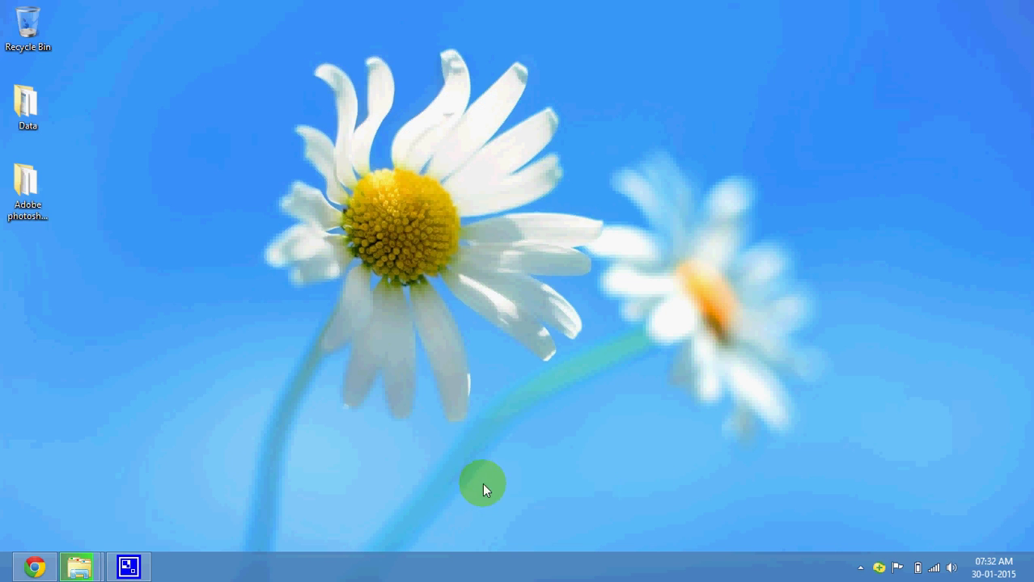
pyautogui.click(859, 569)
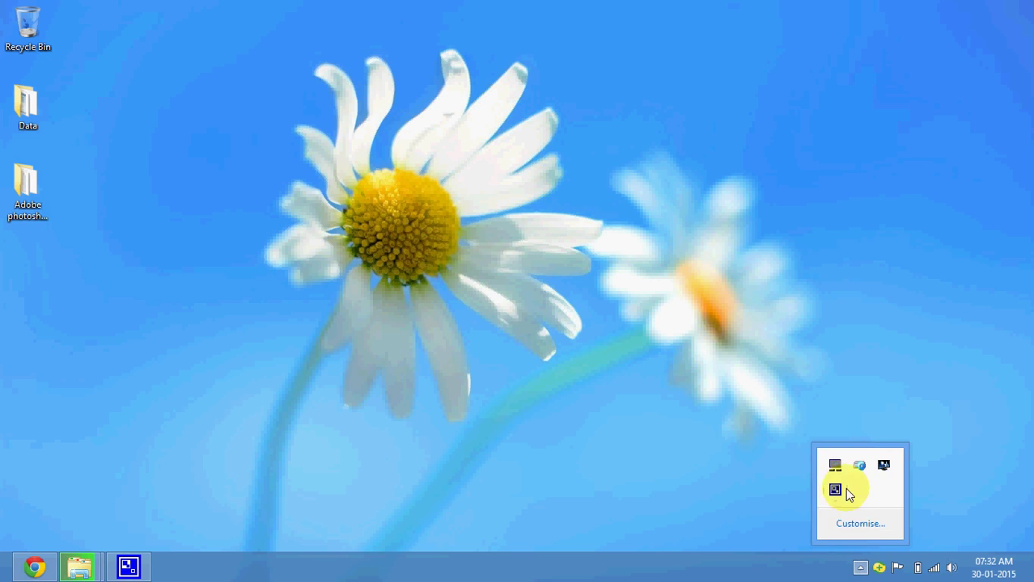
pyautogui.rightClick(837, 491)
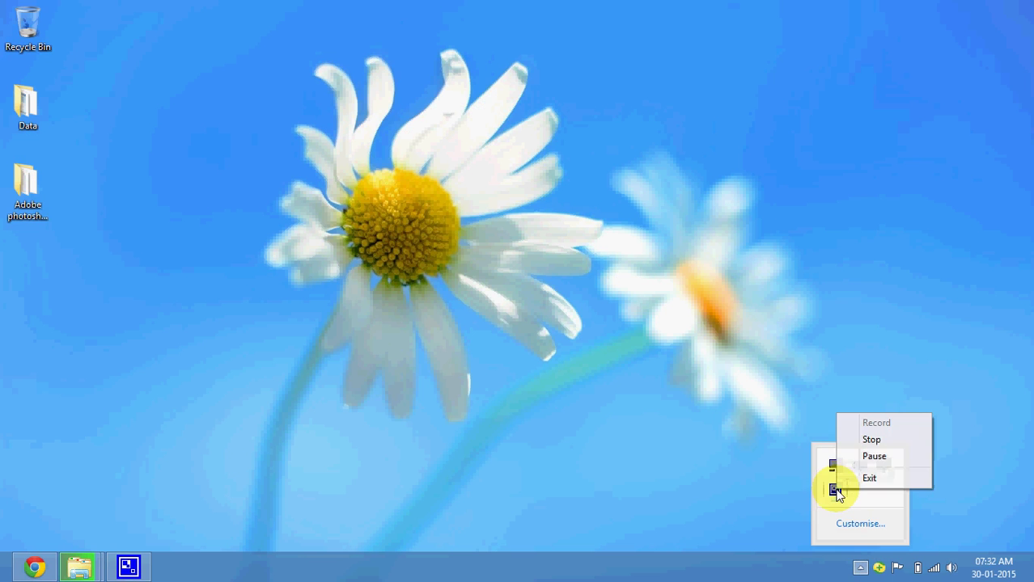
pyautogui.click(866, 426)
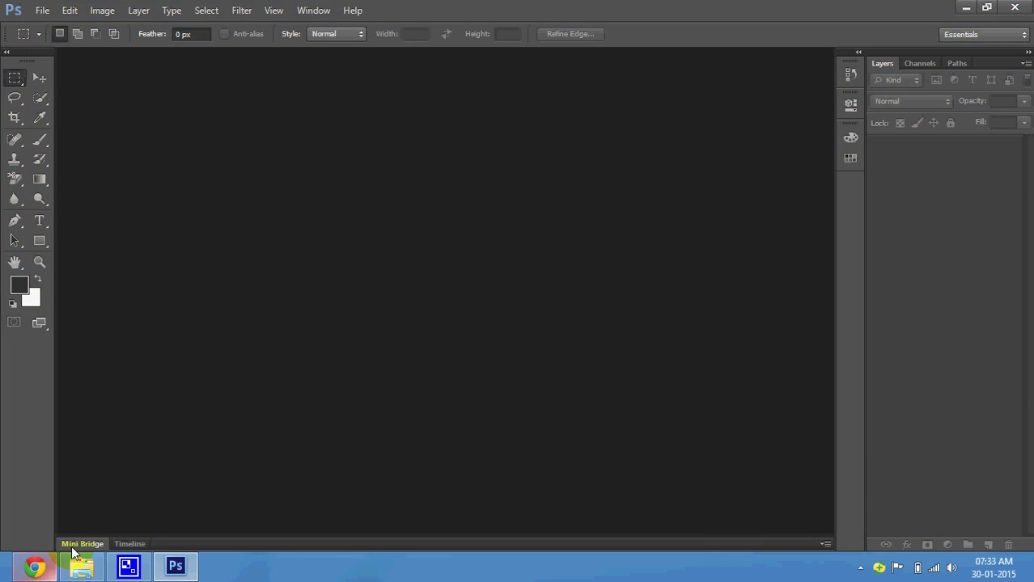
# Pause the screen recording from the tray icon and open Photoshop's File menu.
pyautogui.click(170, 566)
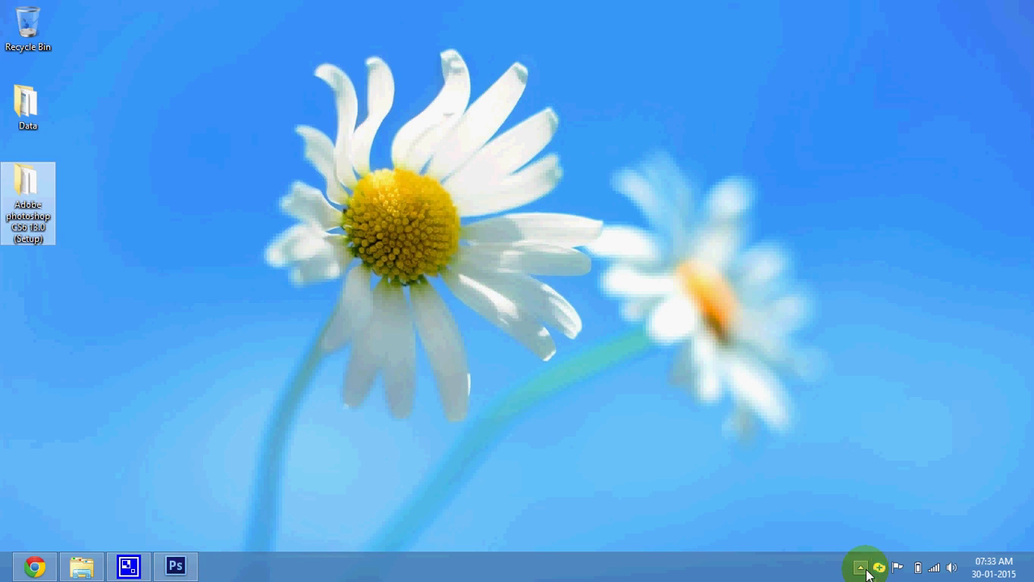
pyautogui.click(860, 568)
pyautogui.rightClick(839, 493)
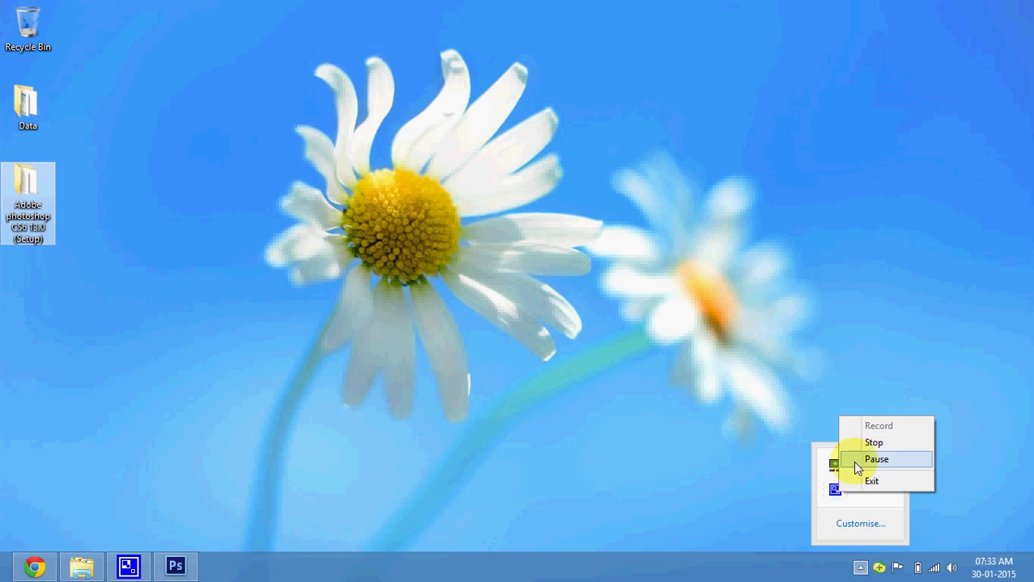
pyautogui.click(856, 459)
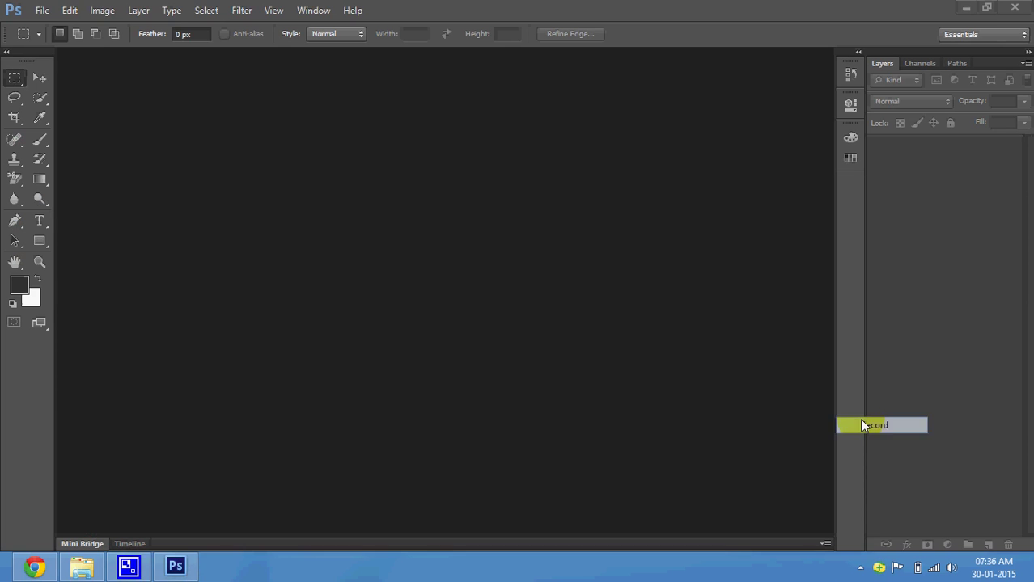
pyautogui.click(43, 11)
# Start a new document, keeping width 1000 and height 800 in pixels.
pyautogui.click(48, 28)
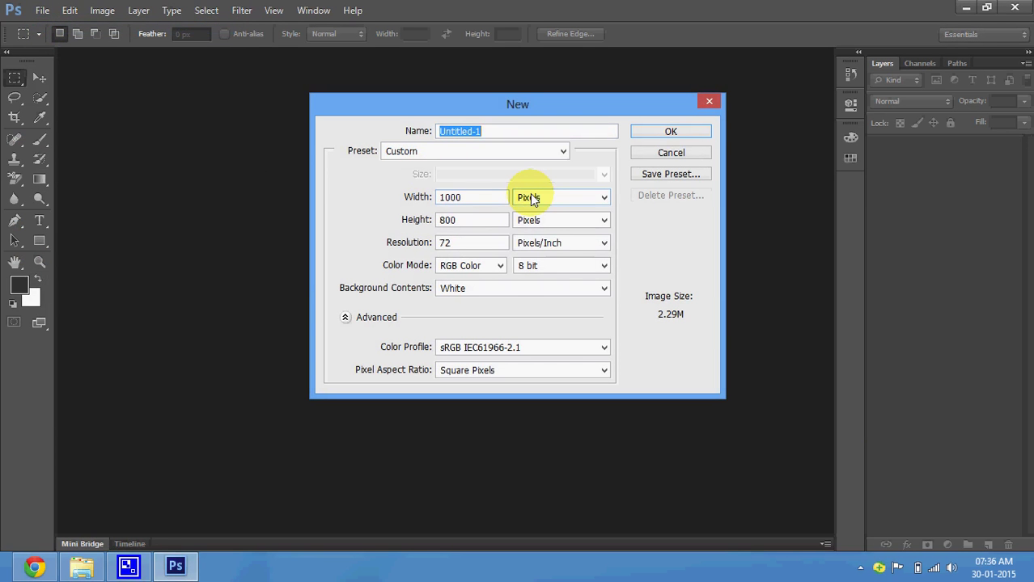
pyautogui.click(527, 199)
pyautogui.click(530, 198)
pyautogui.click(529, 197)
pyautogui.click(530, 197)
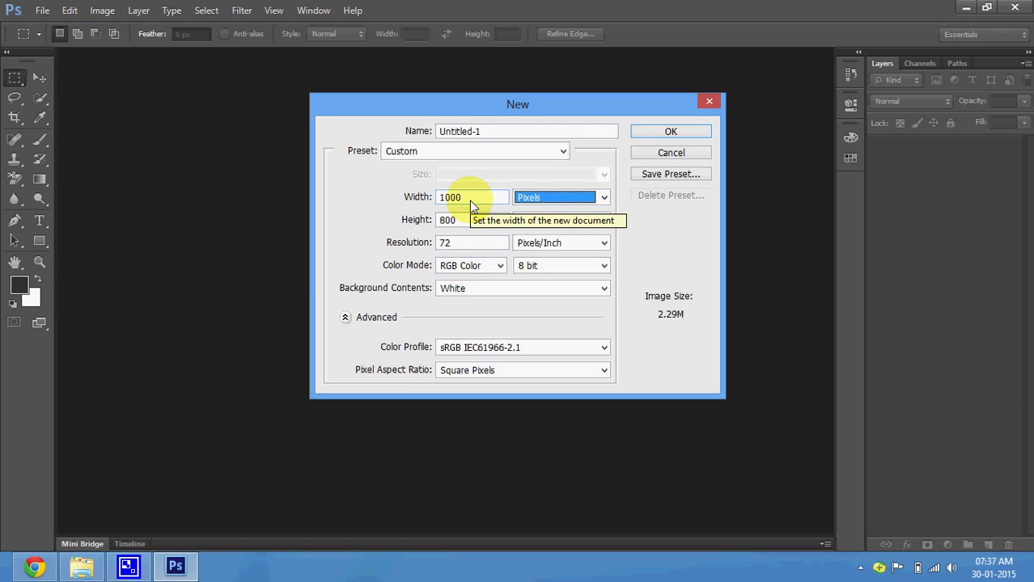
pyautogui.doubleClick(455, 196)
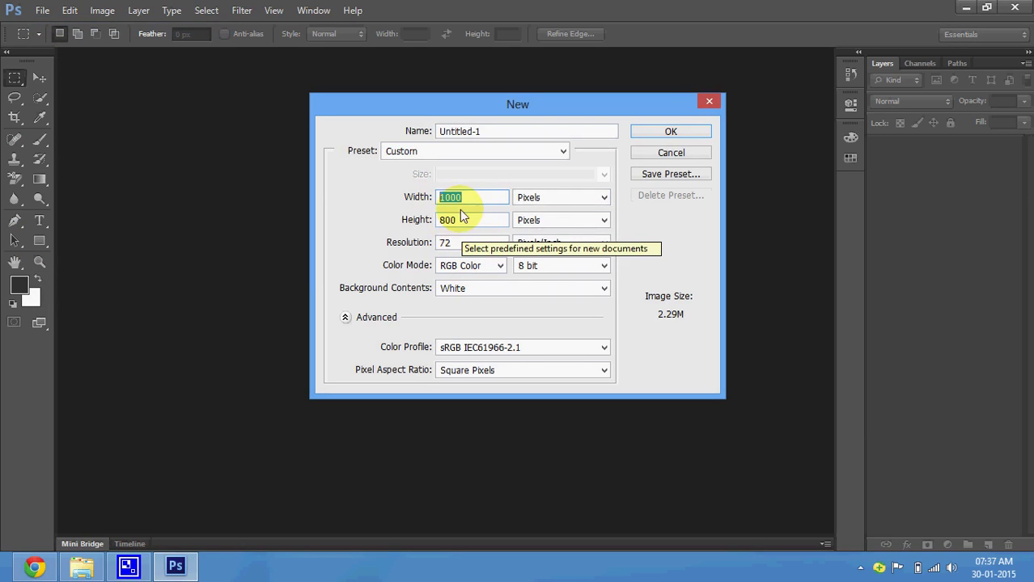
pyautogui.click(462, 223)
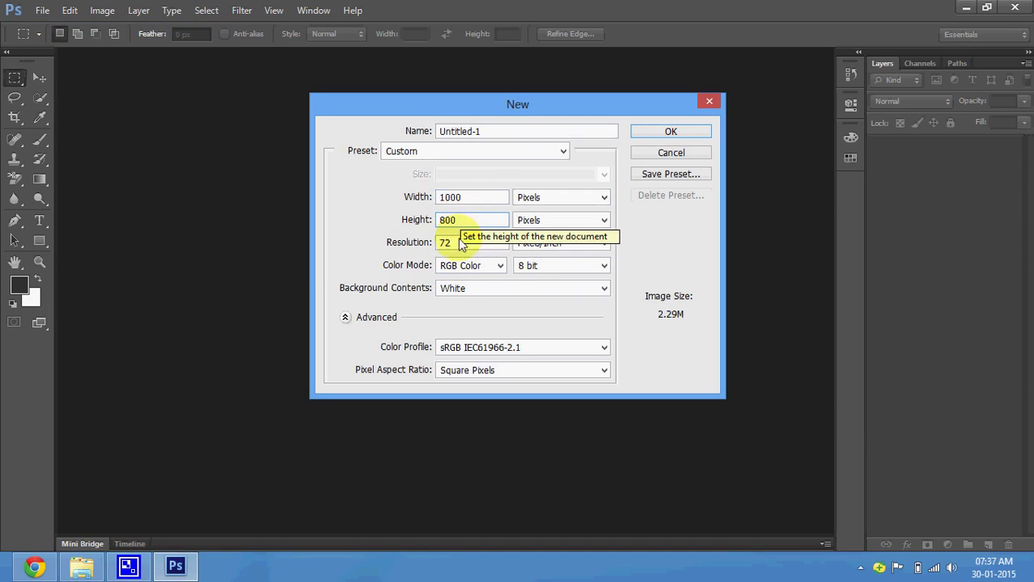
# Set resolution to 72 pixels/inch, keep RGB Color, and create the document.
pyautogui.click(460, 252)
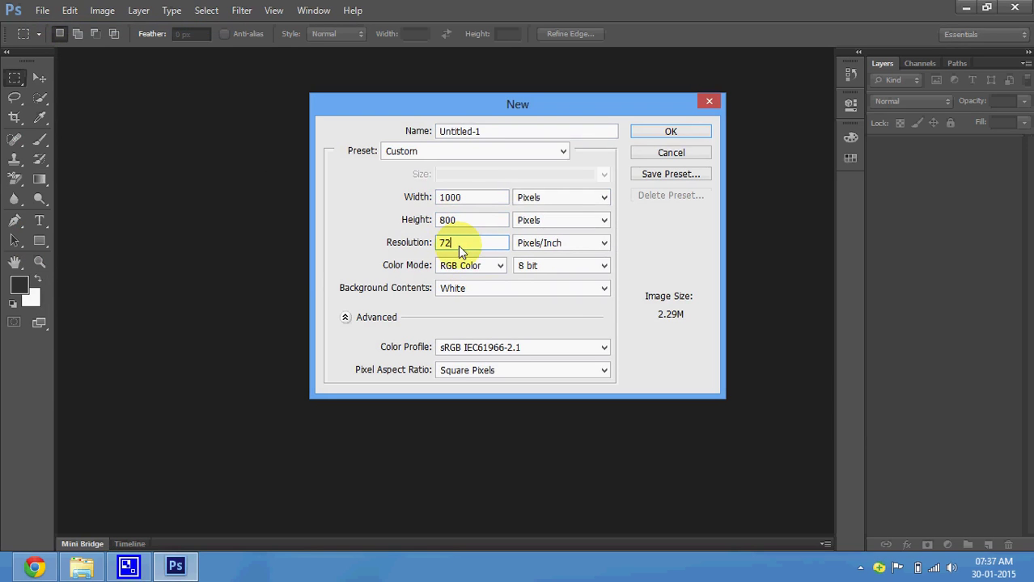
pyautogui.press('BackSpace')
pyautogui.press('BackSpace')
pyautogui.write('200')
pyautogui.press('BackSpace')
pyautogui.press('BackSpace')
pyautogui.press('BackSpace')
pyautogui.write('300')
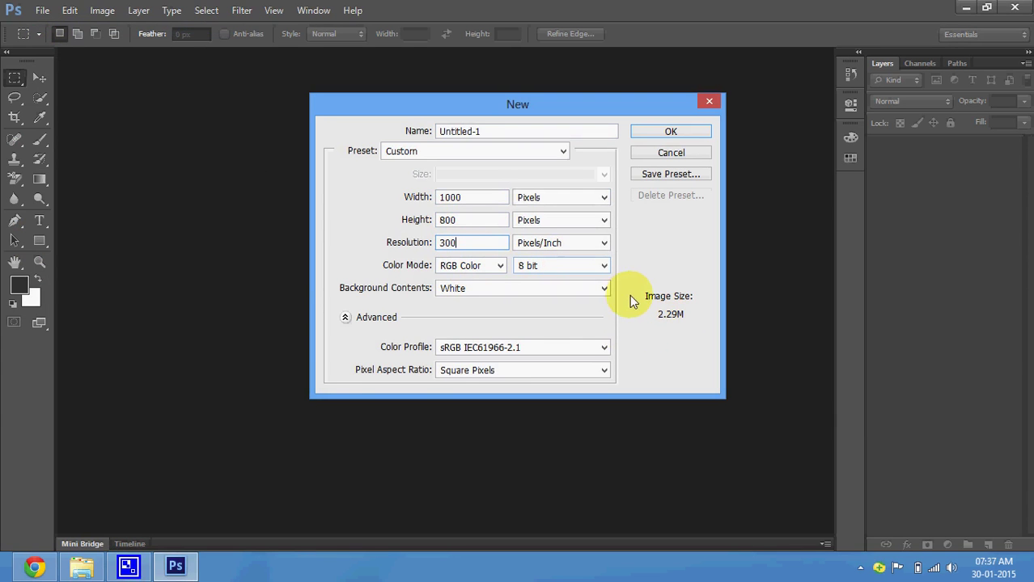
pyautogui.press('BackSpace')
pyautogui.press('BackSpace')
pyautogui.press('BackSpace')
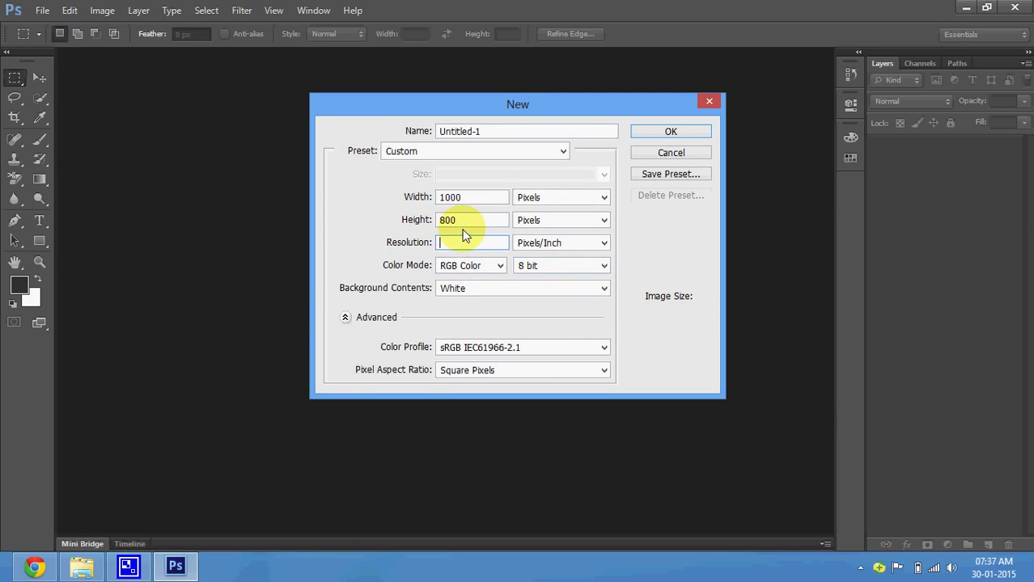
pyautogui.write('72')
pyautogui.click(472, 274)
pyautogui.click(471, 241)
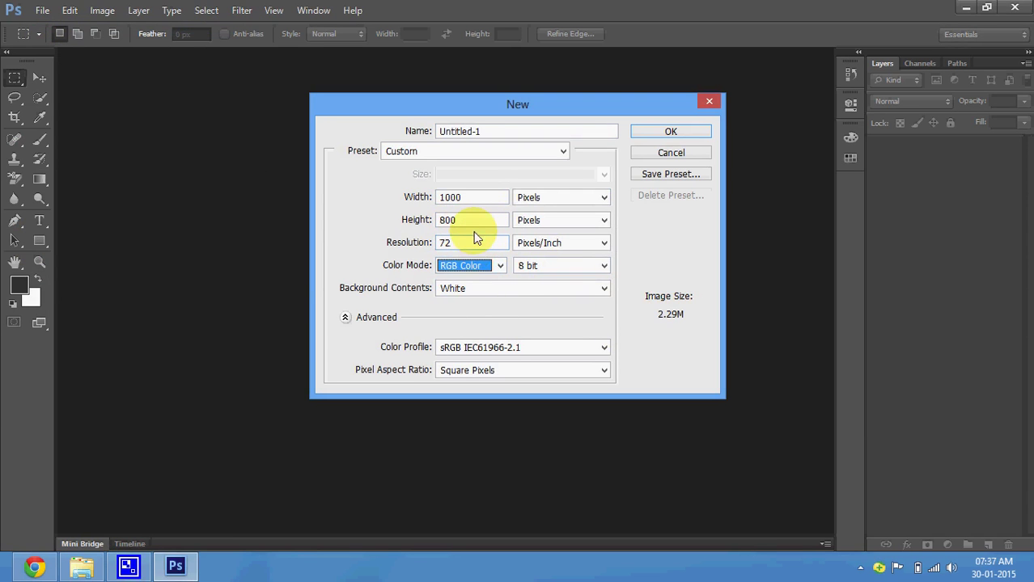
pyautogui.click(478, 241)
pyautogui.click(648, 131)
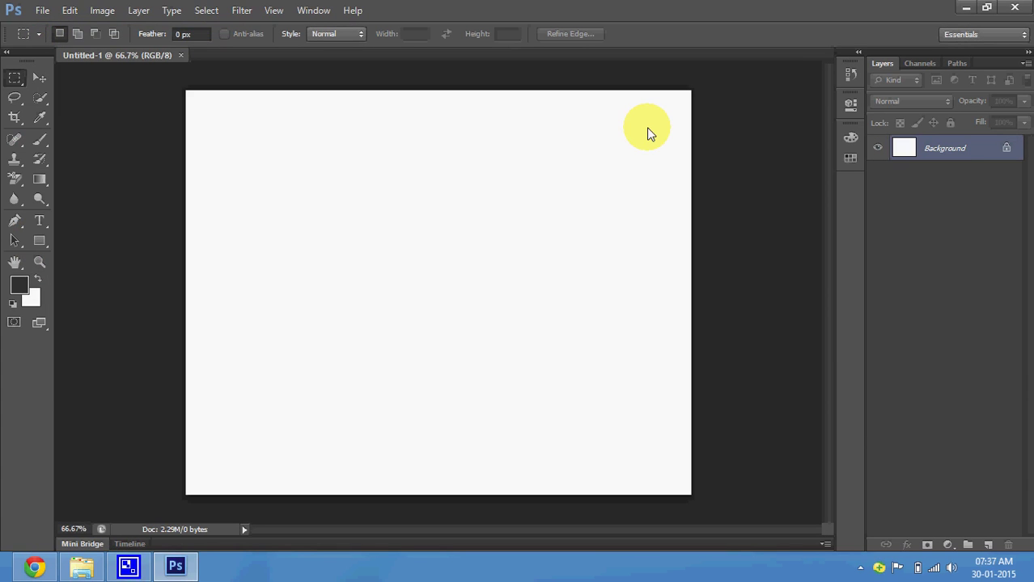
# Zoom the canvas to 100% and place a type insertion point near the upper left.
pyautogui.hotkey('ctrl', '+')
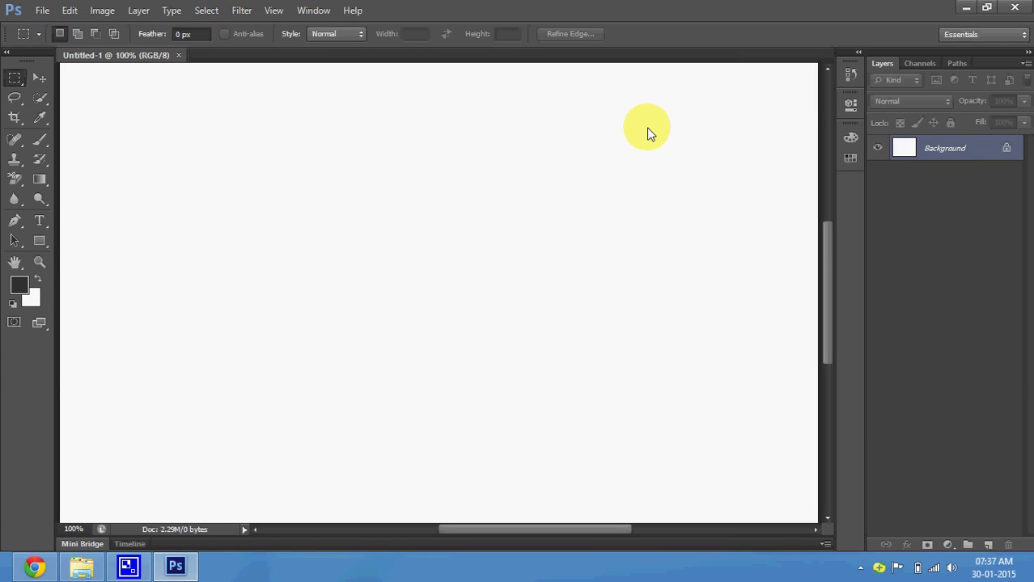
pyautogui.moveTo(825, 243); pyautogui.dragTo(829, 193)
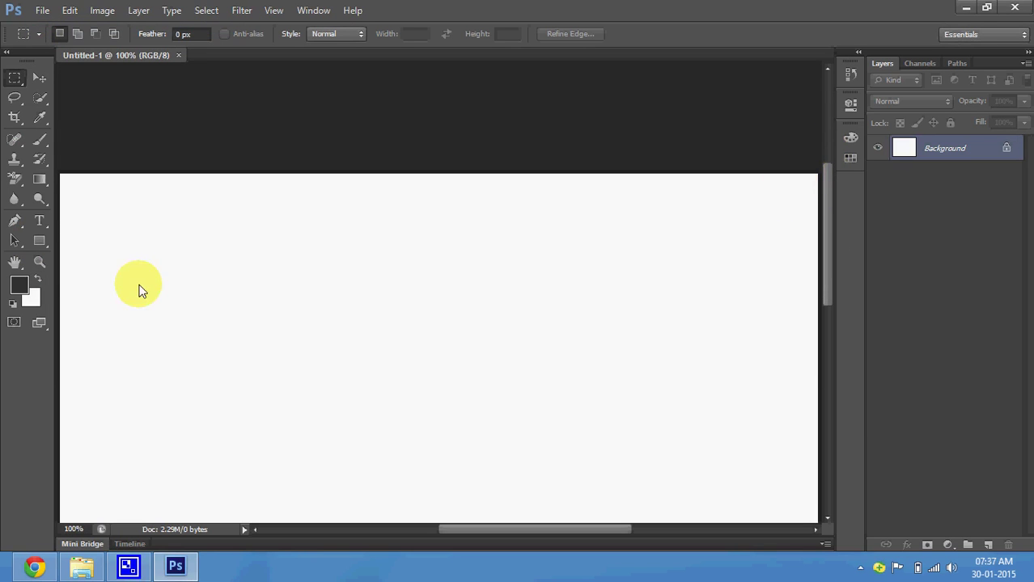
pyautogui.click(40, 223)
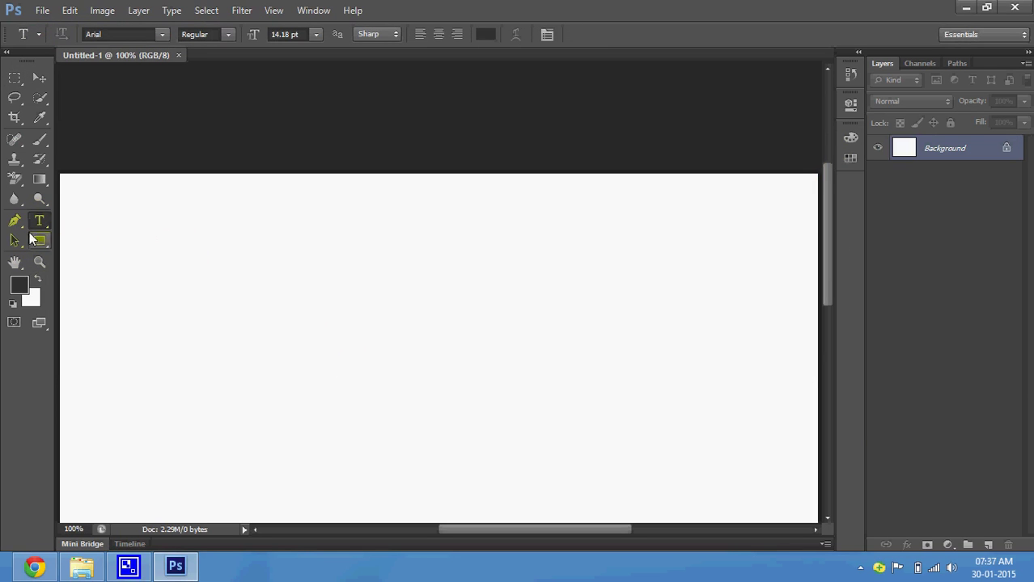
pyautogui.click(194, 253)
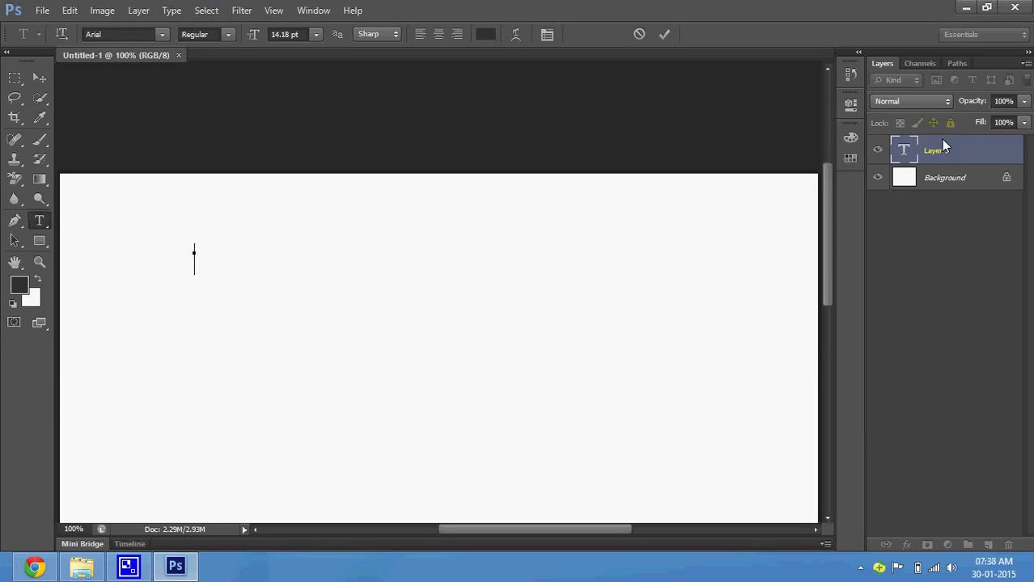
# Check the screen recorder, then type 'Photoshop CS6' and select part of the text.
pyautogui.click(860, 568)
pyautogui.rightClick(837, 490)
pyautogui.click(822, 207)
pyautogui.write('Photoshop CS6')
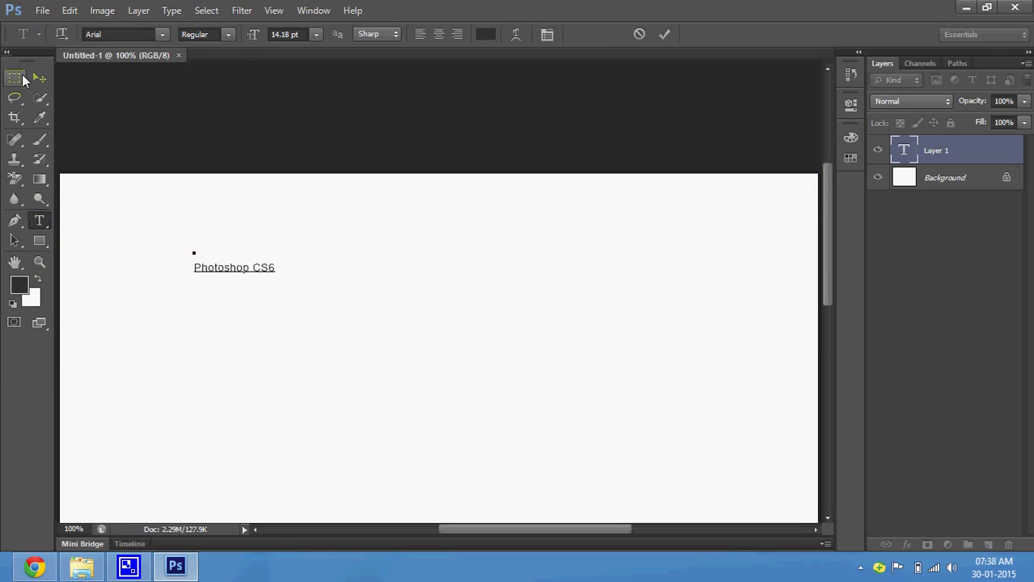
pyautogui.moveTo(202, 273)
pyautogui.mouseDown()
pyautogui.moveTo(284, 287)
pyautogui.moveTo(173, 270)
pyautogui.mouseUp()
# Set the title to 36 pt in the 1Y2KBUG font, then select the whole text.
pyautogui.click(275, 266)
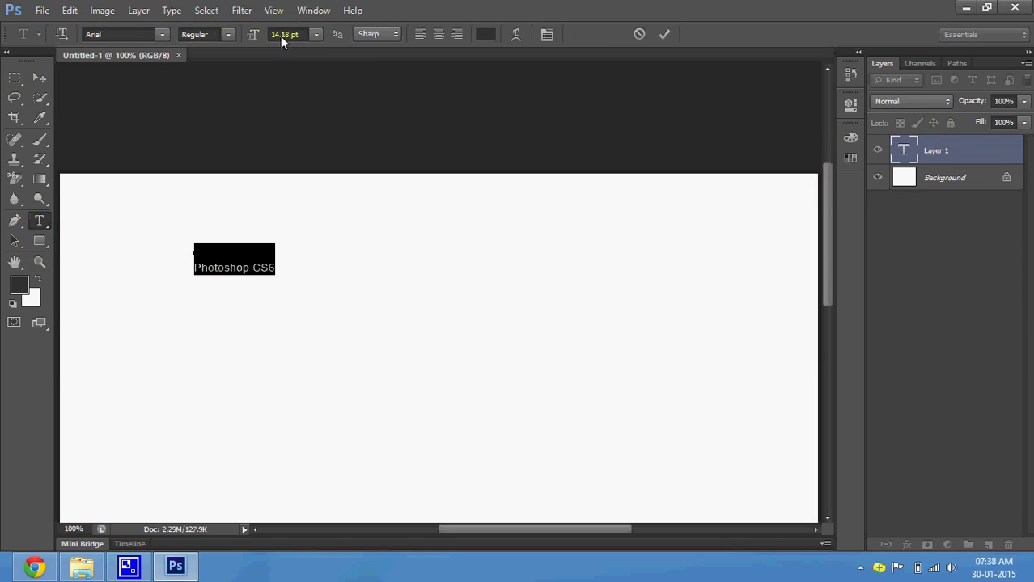
pyautogui.click(314, 36)
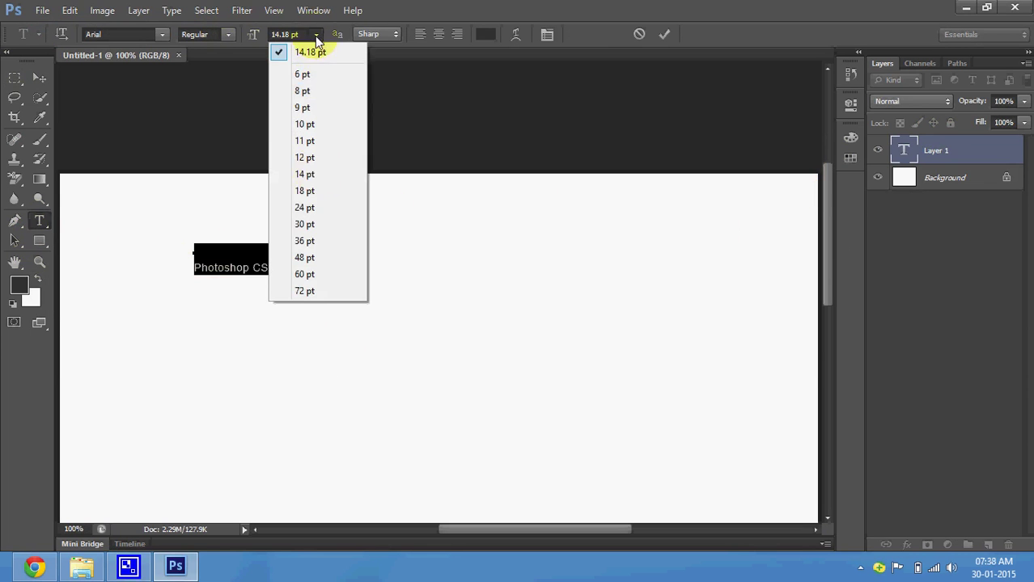
pyautogui.click(306, 240)
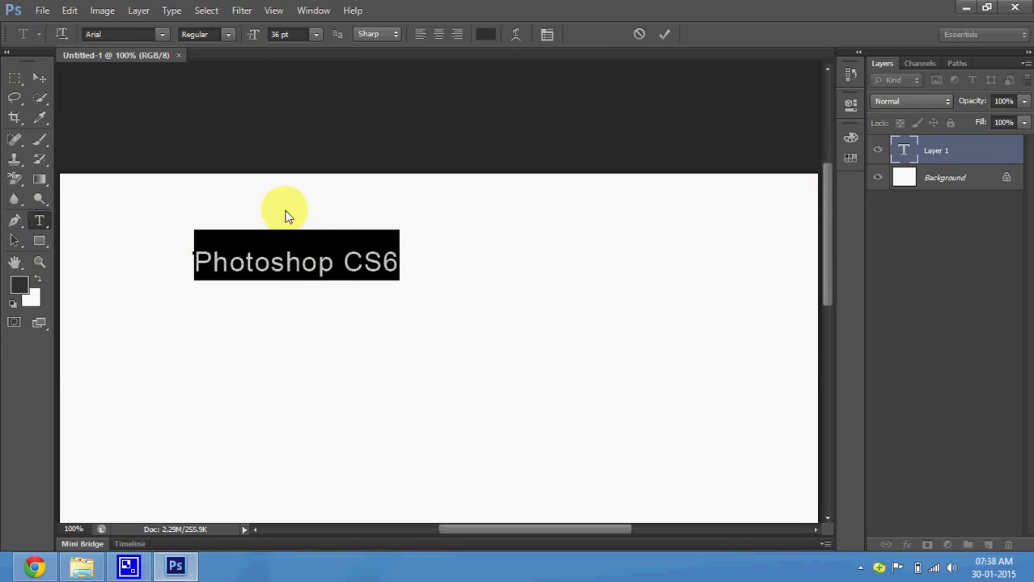
pyautogui.click(162, 34)
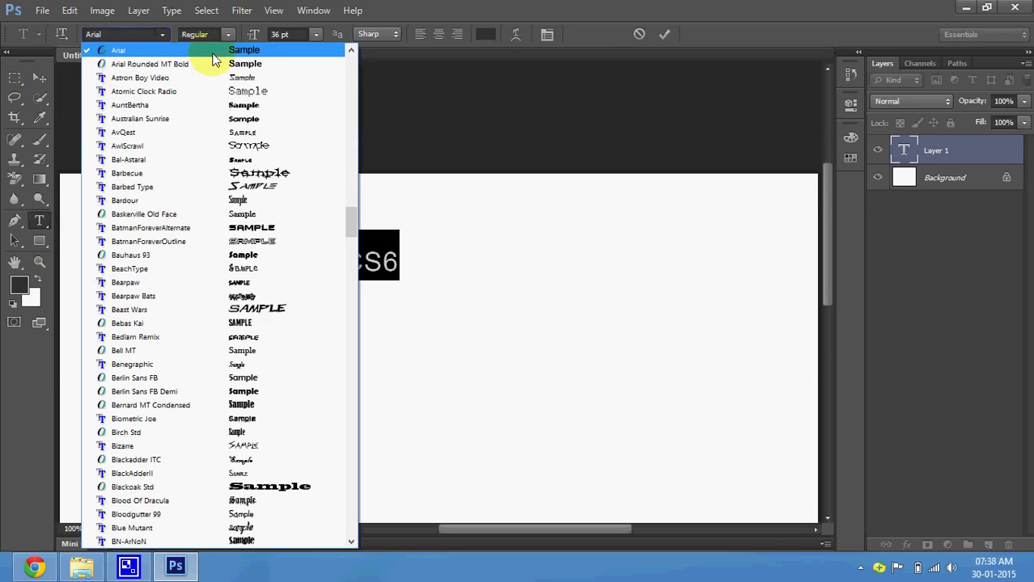
pyautogui.moveTo(348, 220); pyautogui.dragTo(346, 58)
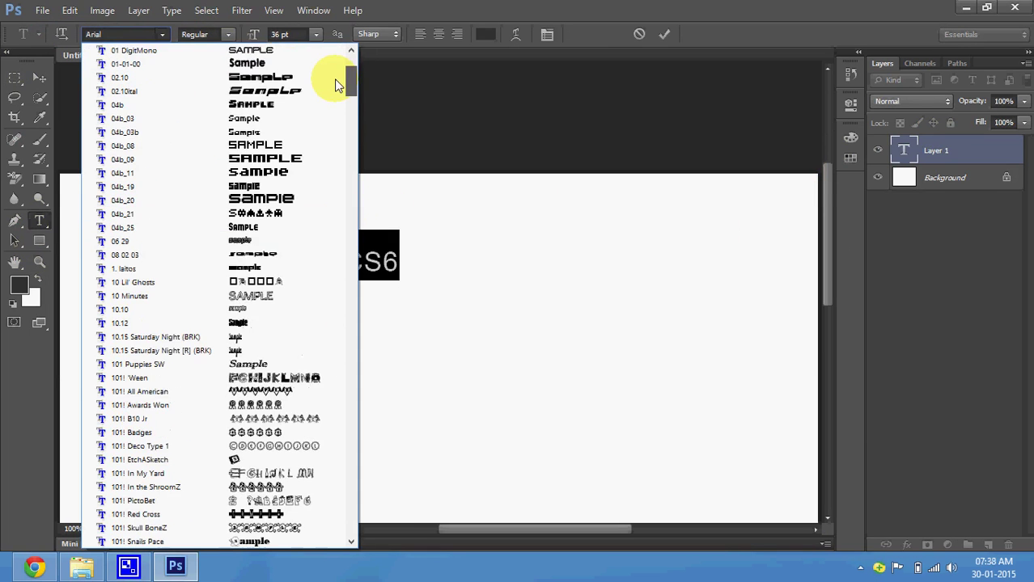
pyautogui.click(276, 53)
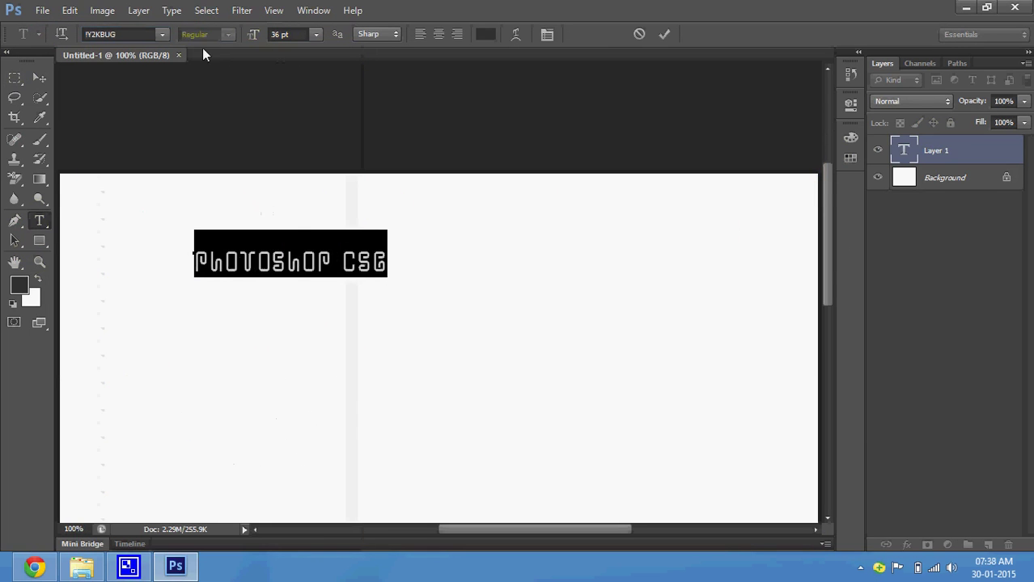
pyautogui.press('Right')
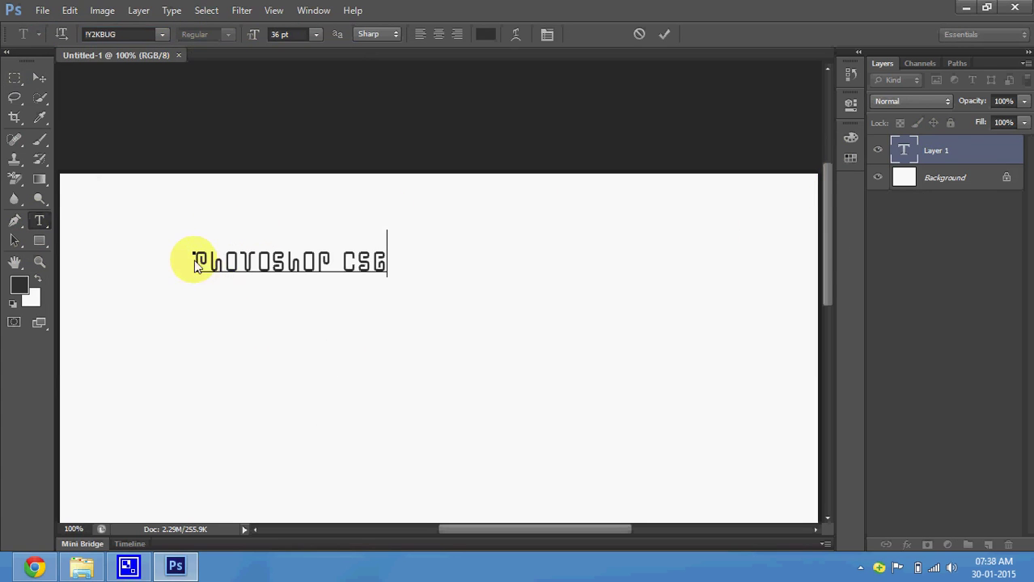
pyautogui.moveTo(184, 259); pyautogui.dragTo(453, 263)
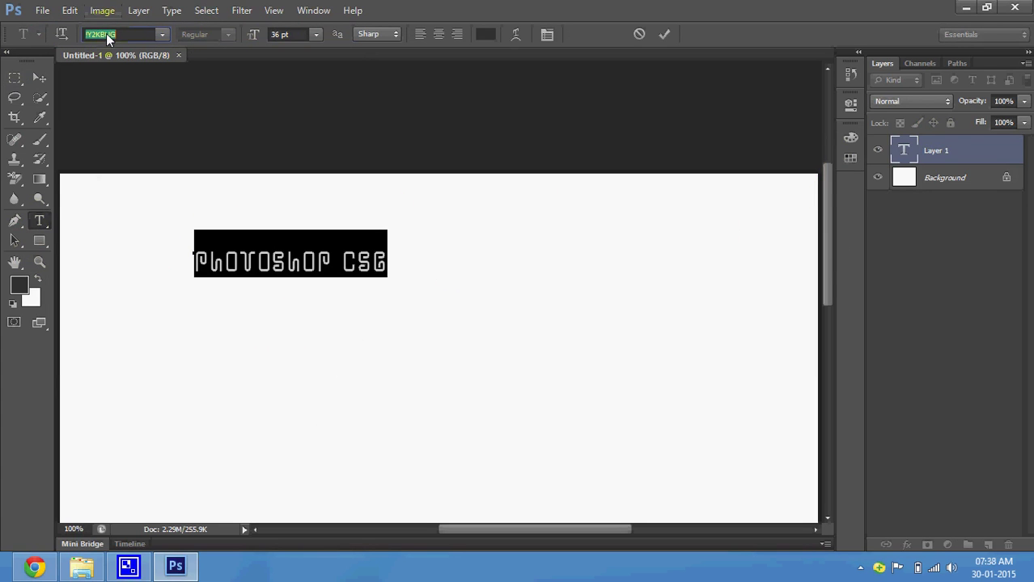
# Cycle through fonts on the title, settle on 1st Sortie, and commit the text.
pyautogui.press('Down')
pyautogui.press('Down')
pyautogui.press('Down')
pyautogui.press('Down')
pyautogui.press('Down')
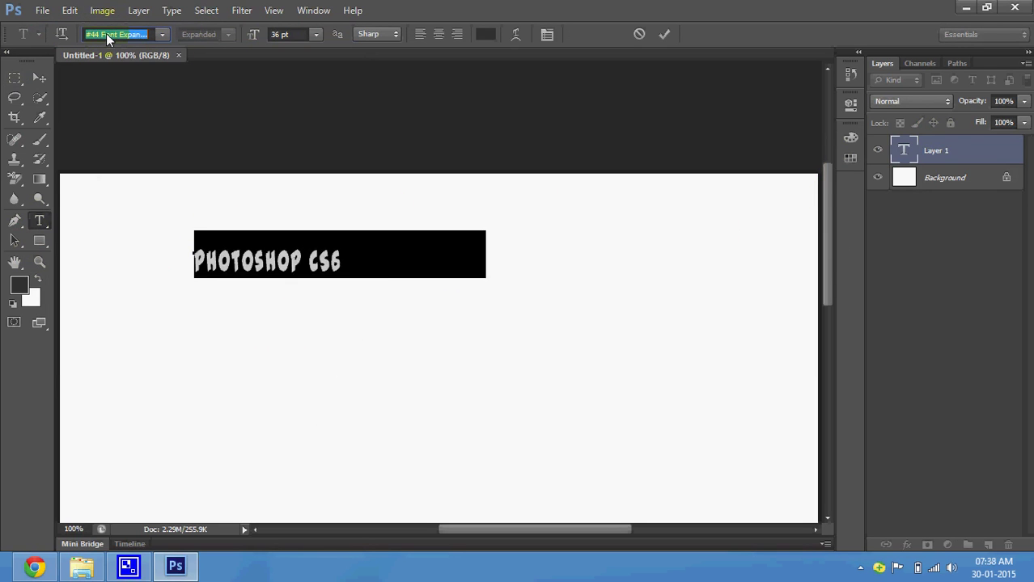
pyautogui.press('Down')
pyautogui.press('Down')
pyautogui.press('Down')
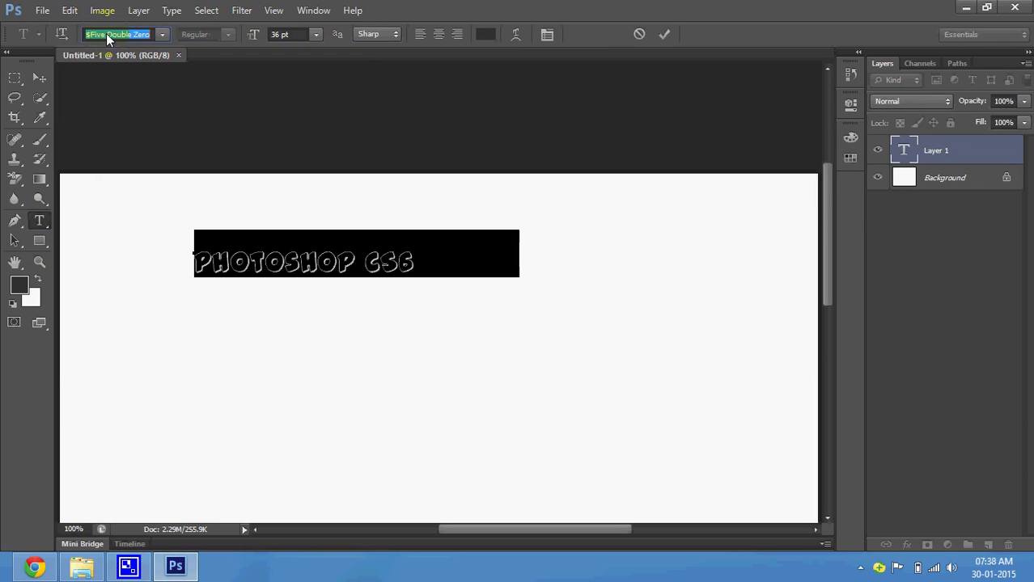
pyautogui.press('Down')
pyautogui.press('Down')
pyautogui.press('Down')
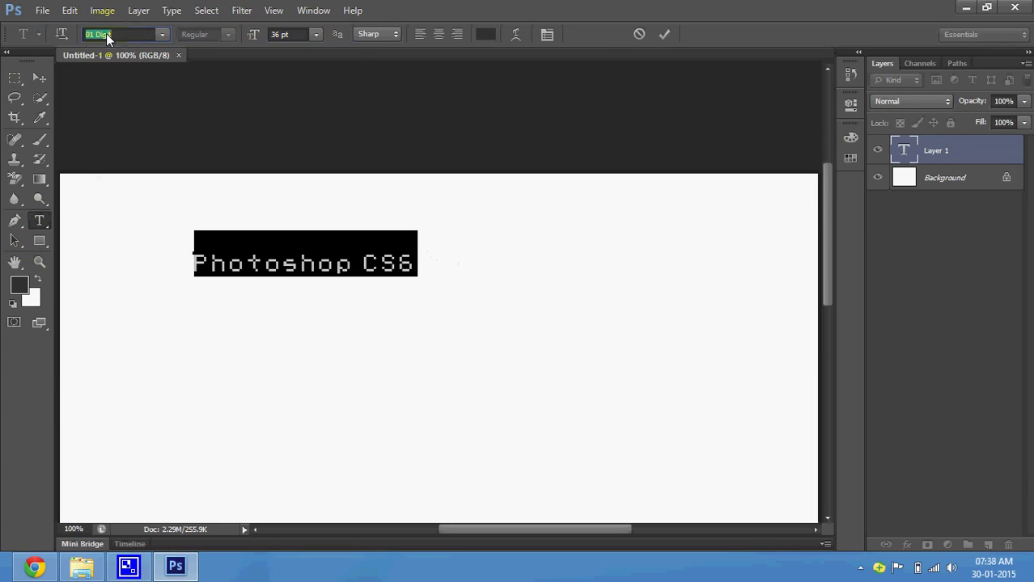
pyautogui.press('Down')
pyautogui.press('Down')
pyautogui.press('Down')
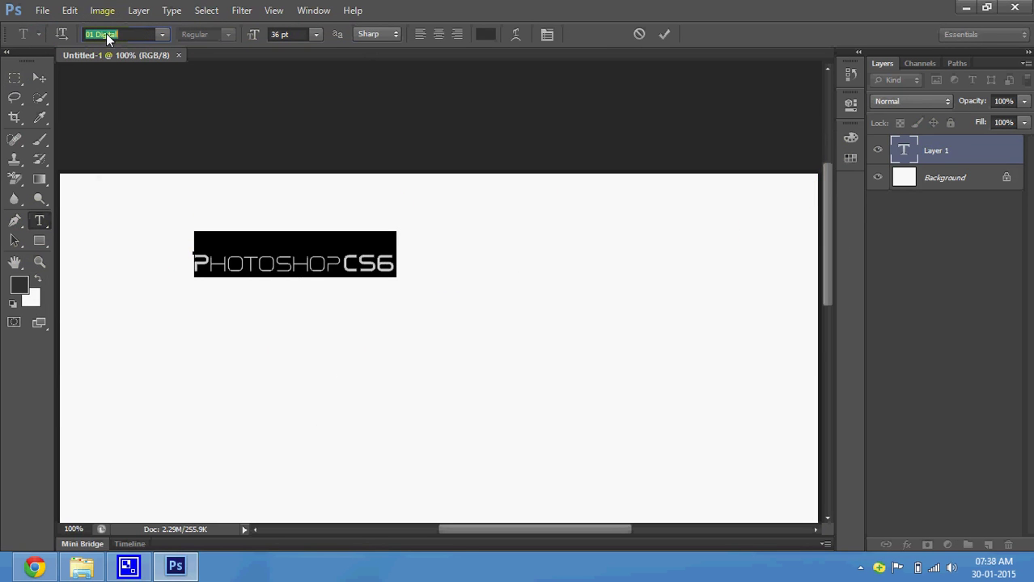
pyautogui.press('Down')
pyautogui.press('Down')
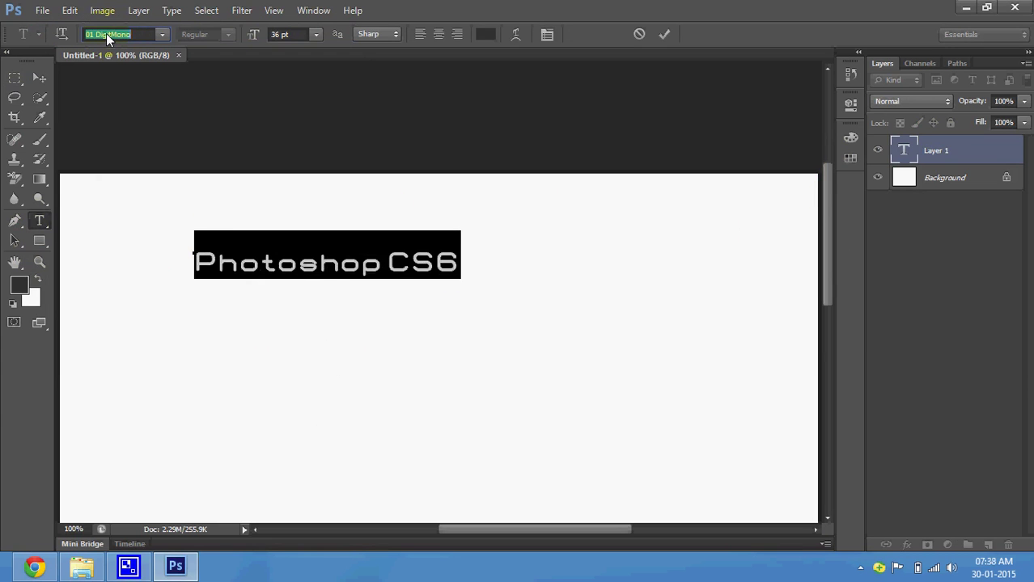
pyautogui.press('Down')
pyautogui.press('Down')
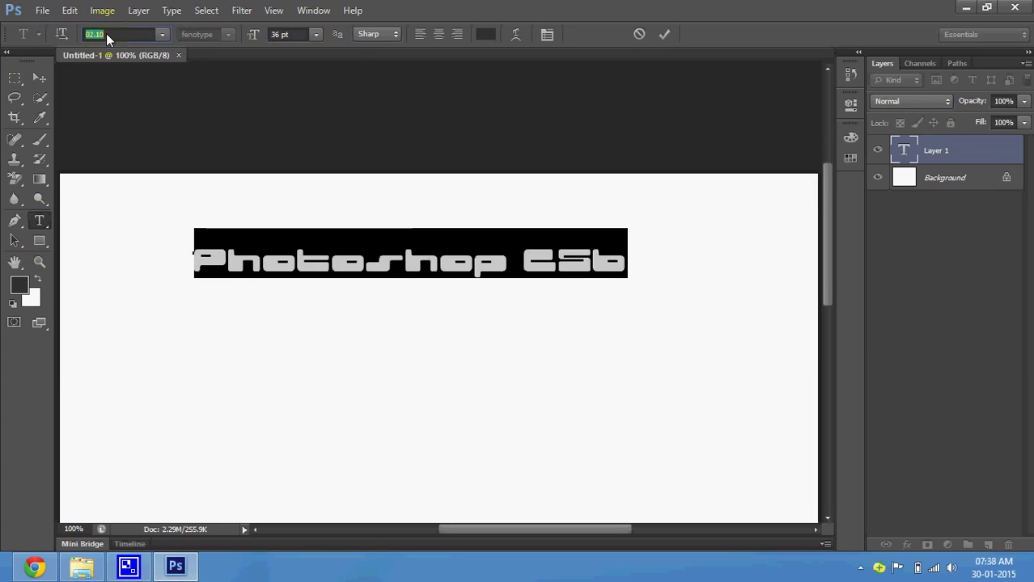
pyautogui.press('Down')
pyautogui.press('Down')
pyautogui.press('Down')
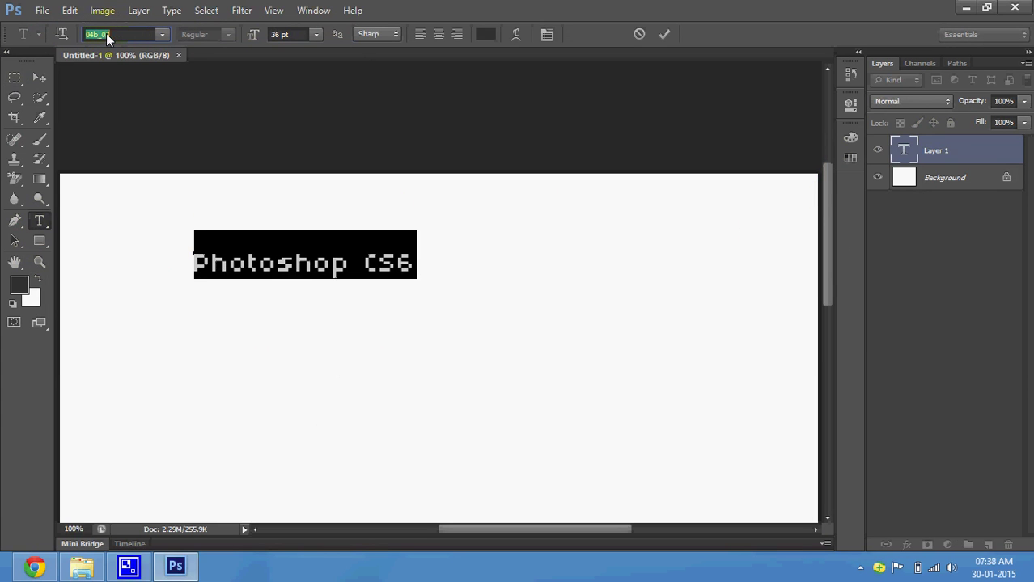
pyautogui.press('Down')
pyautogui.press('Down')
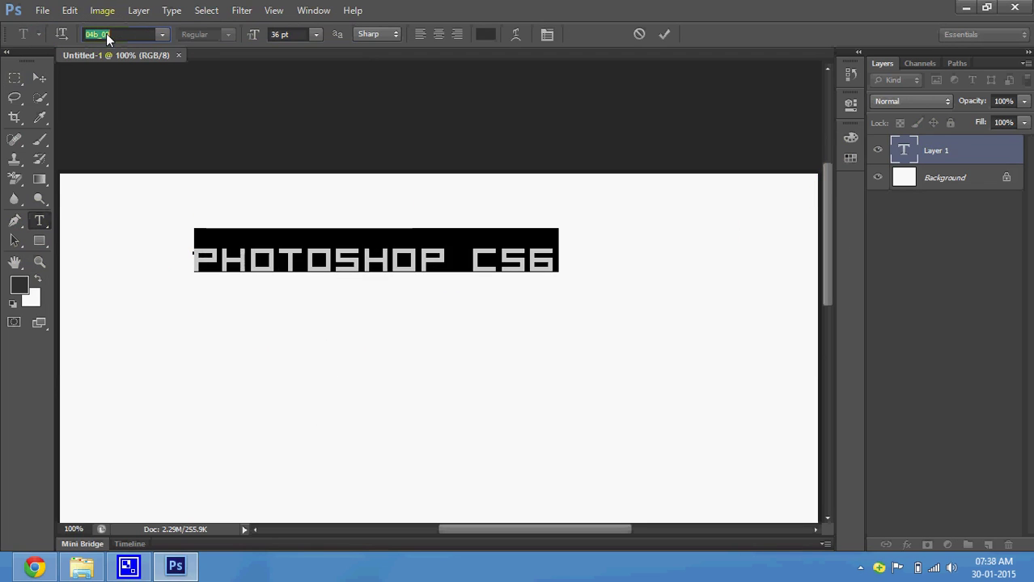
pyautogui.press('Down')
pyautogui.press('Down')
pyautogui.press('Down')
pyautogui.press('Down')
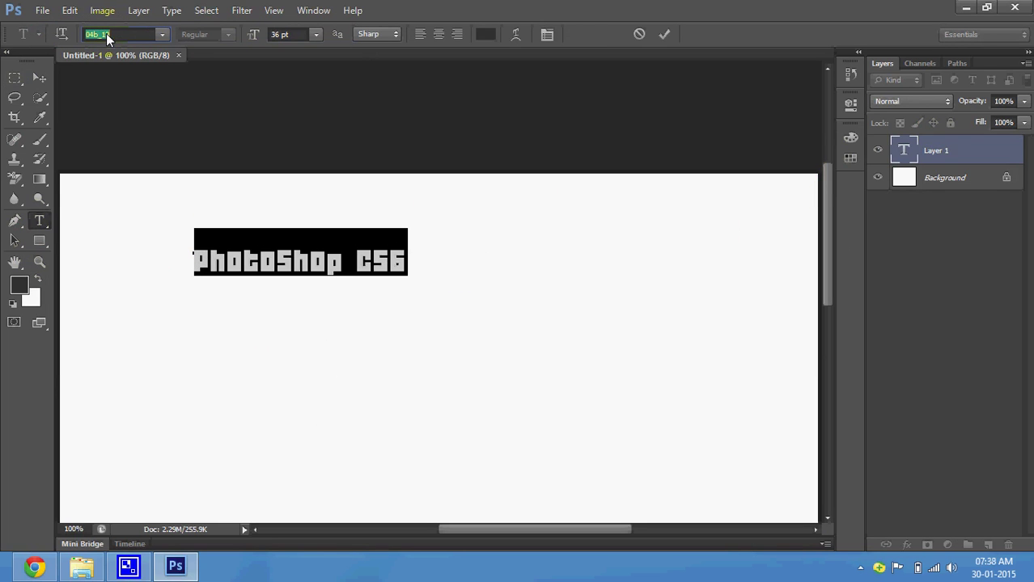
pyautogui.press('Down')
pyautogui.press('Down')
pyautogui.press('Down')
pyautogui.press('Down')
pyautogui.press('Down')
pyautogui.press('Down')
pyautogui.press('Down')
pyautogui.press('Down')
pyautogui.press('Down')
pyautogui.press('Down')
pyautogui.press('Down')
pyautogui.press('Down')
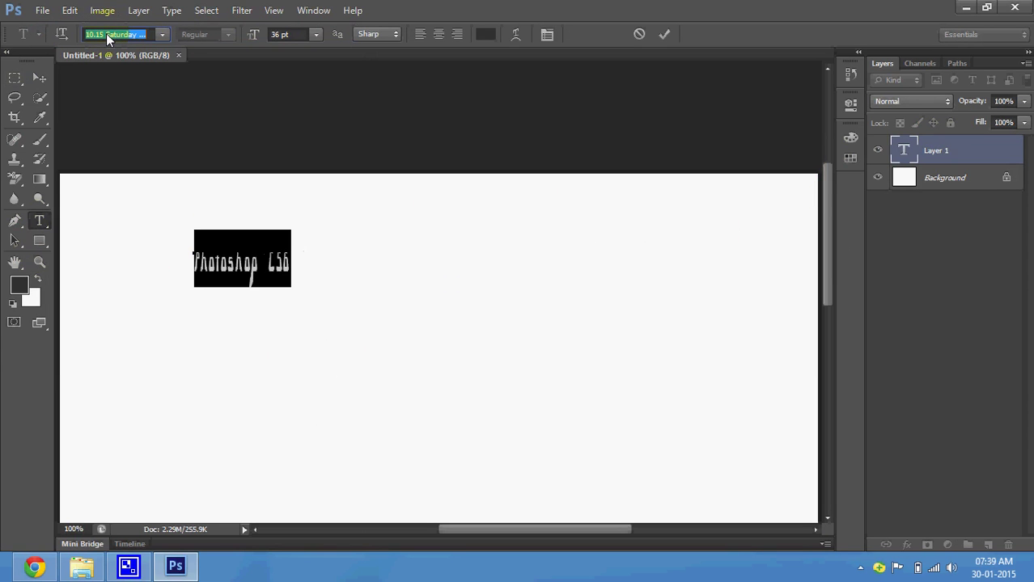
pyautogui.press('Down')
pyautogui.press('Down')
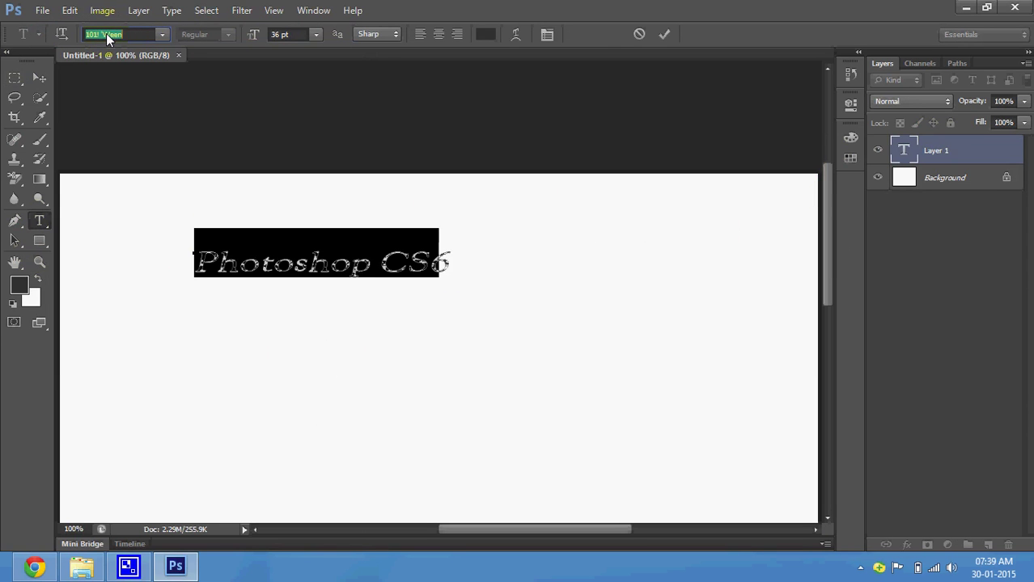
pyautogui.press('Down')
pyautogui.press('Down')
pyautogui.press('Down')
pyautogui.press('Down')
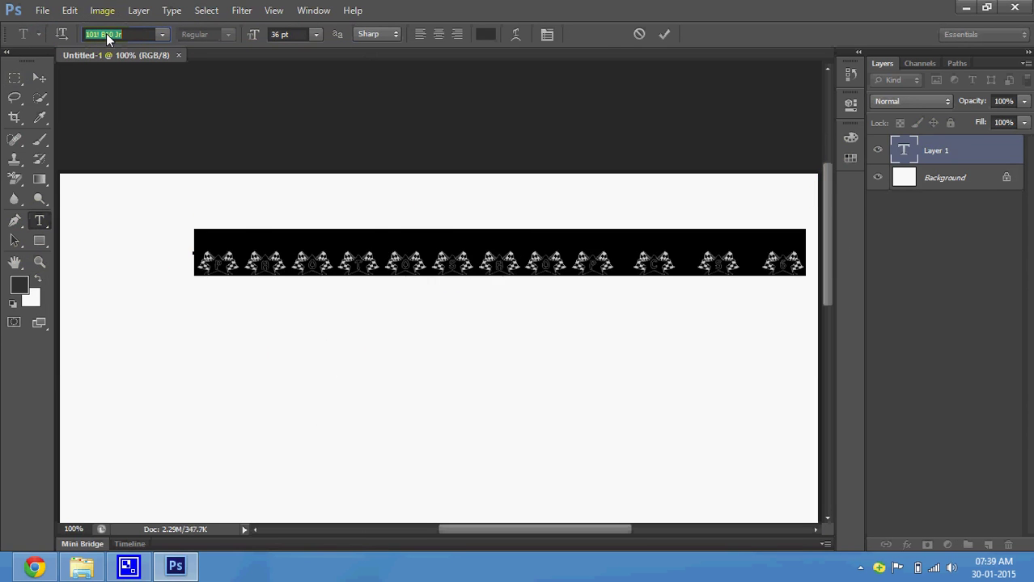
pyautogui.press('Down')
pyautogui.press('Down')
pyautogui.press('Down')
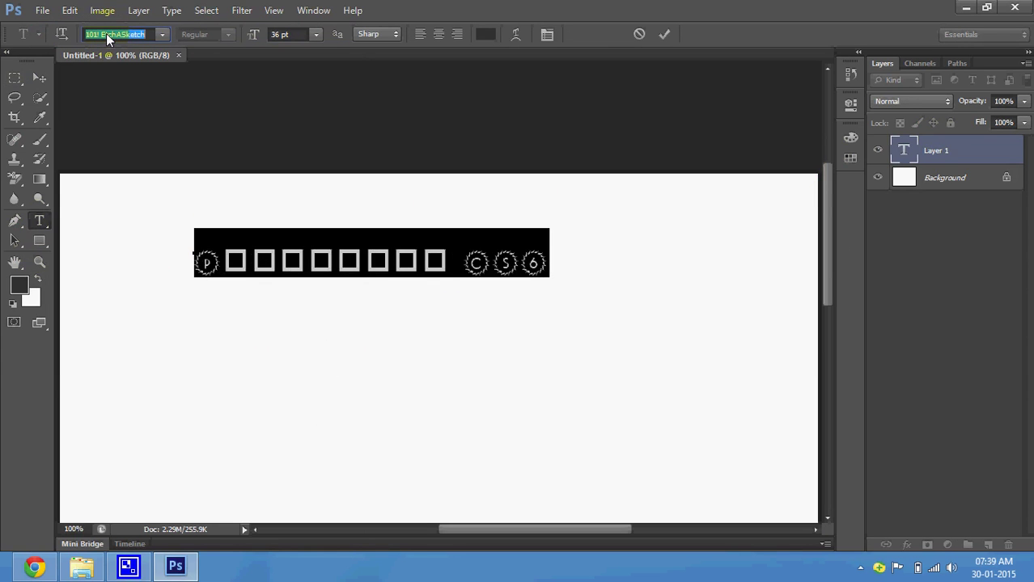
pyautogui.press('Down')
pyautogui.press('Down')
pyautogui.press('Down')
pyautogui.press('Down')
pyautogui.press('Down')
pyautogui.press('Down')
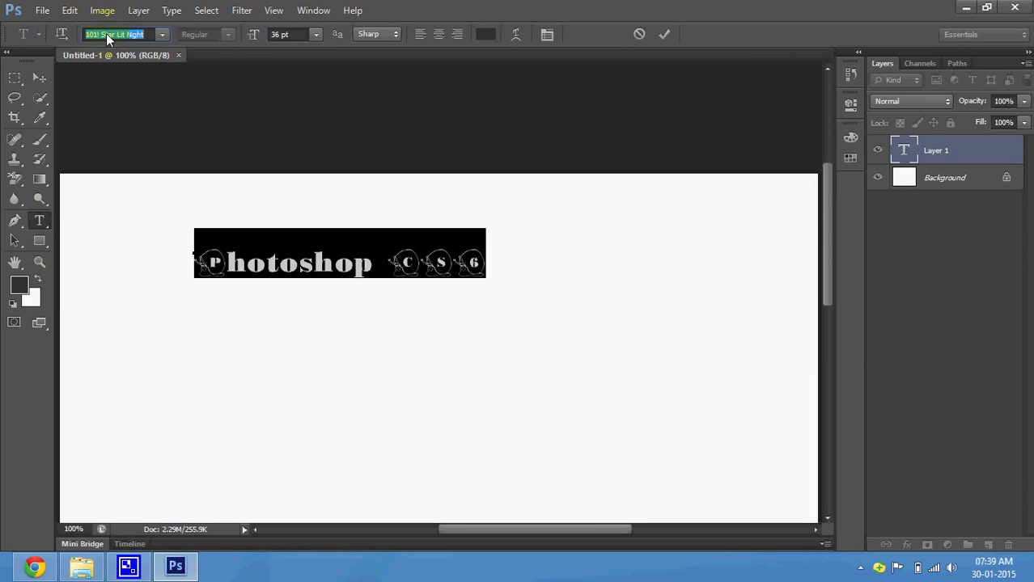
pyautogui.press('Down')
pyautogui.press('Down')
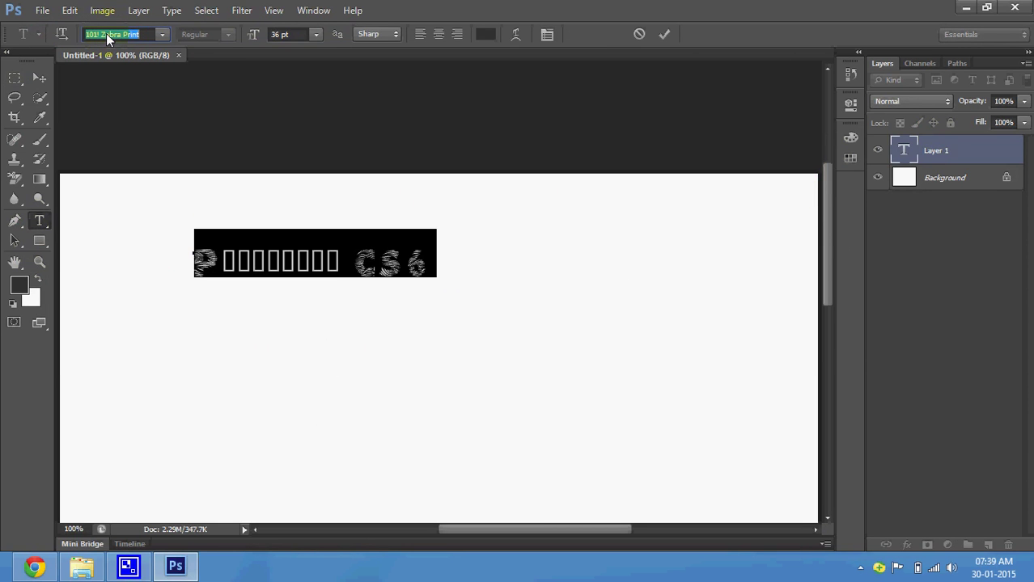
pyautogui.press('Down')
pyautogui.press('Down')
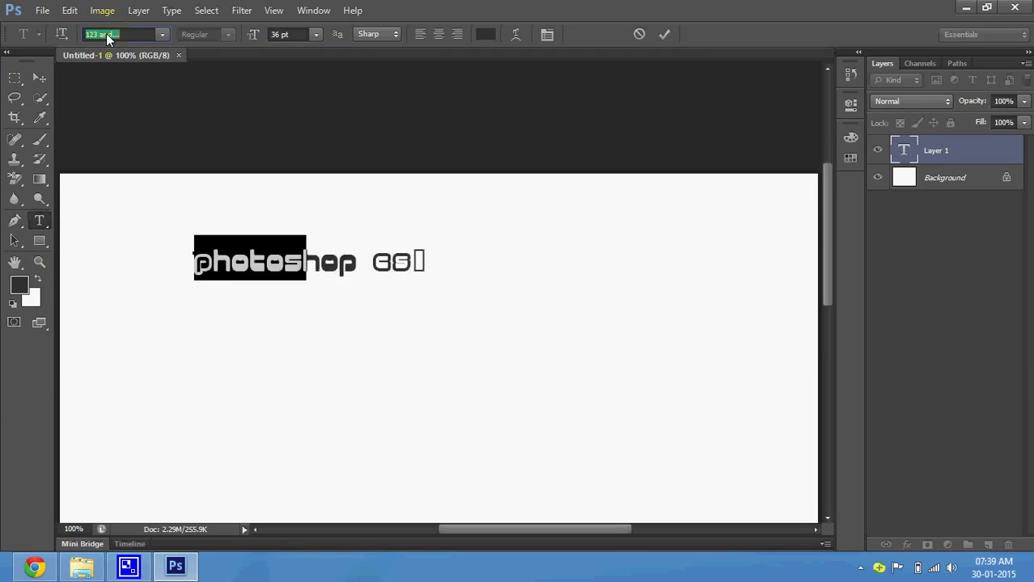
pyautogui.press('Down')
pyautogui.press('Down')
pyautogui.press('Down')
pyautogui.press('Down')
pyautogui.press('Down')
pyautogui.press('Down')
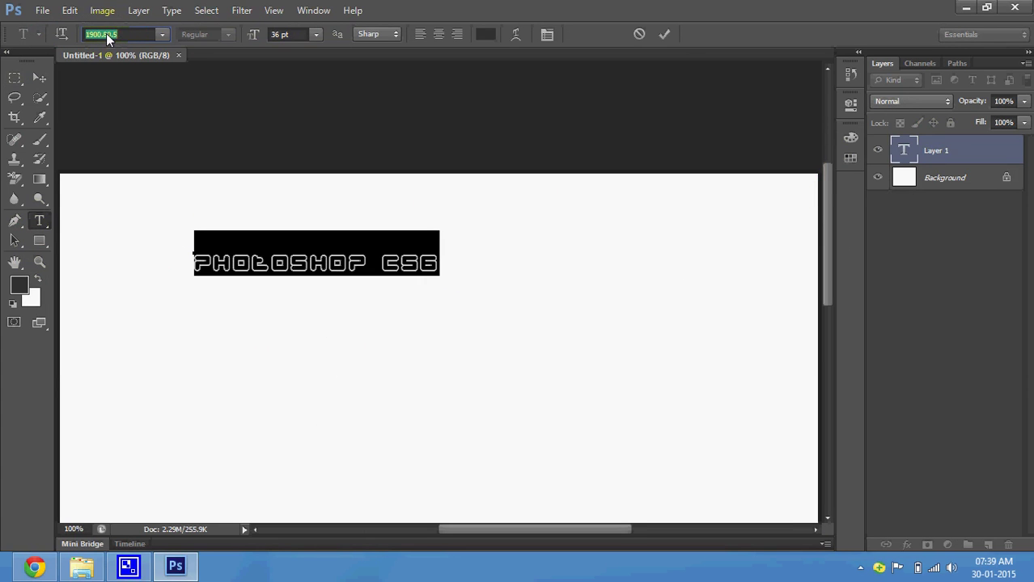
pyautogui.press('Down')
pyautogui.press('Down')
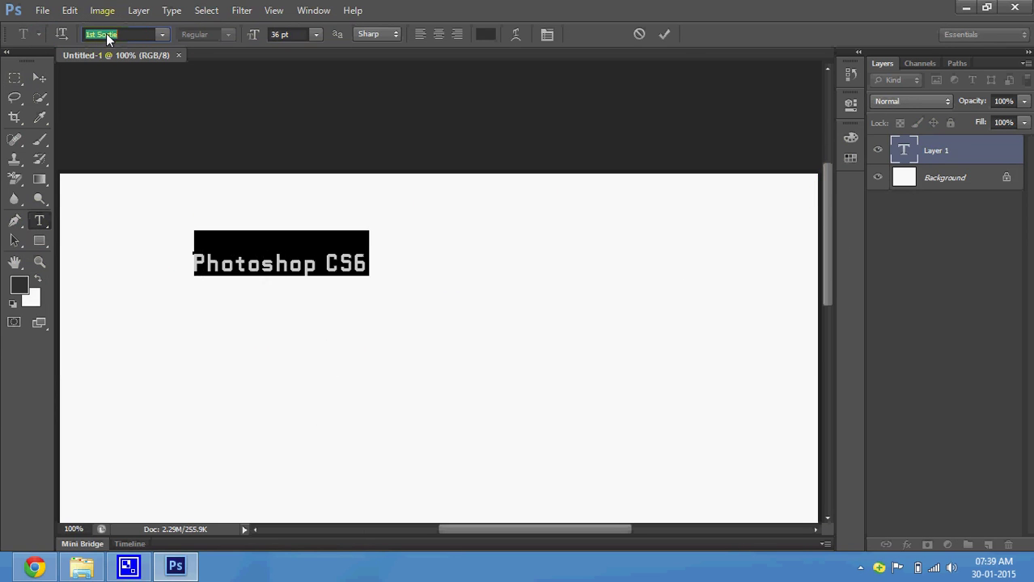
pyautogui.click(39, 80)
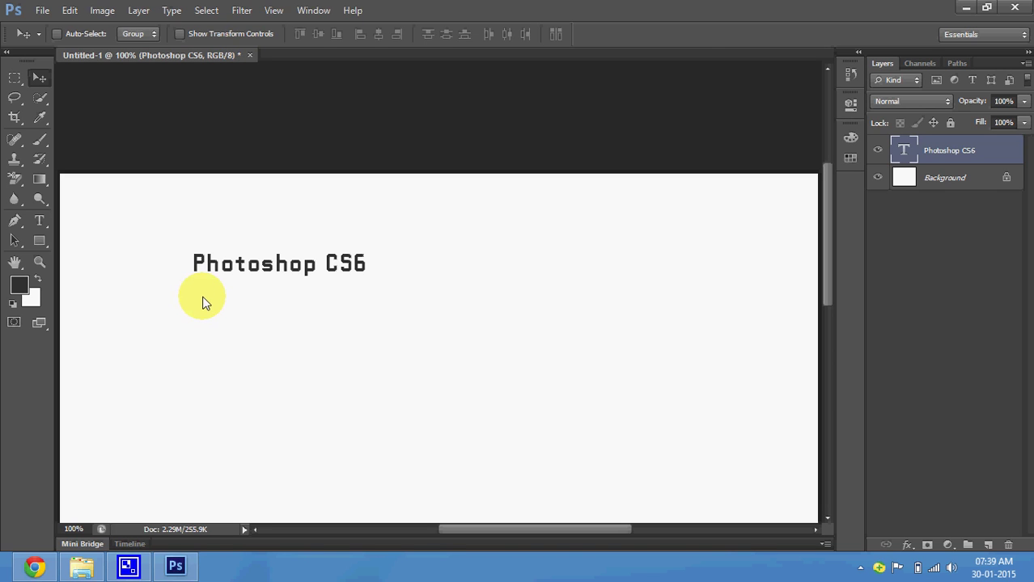
# Scale the title to about 208% with Free Transform and move it toward the canvas centre.
pyautogui.hotkey('ctrl', 't')
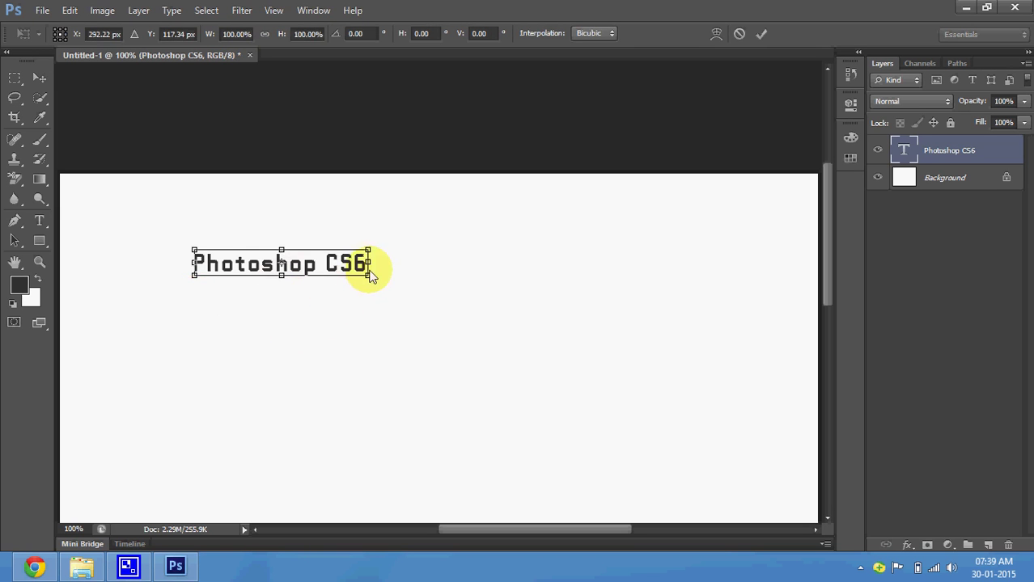
pyautogui.moveTo(369, 276); pyautogui.dragTo(466, 328)
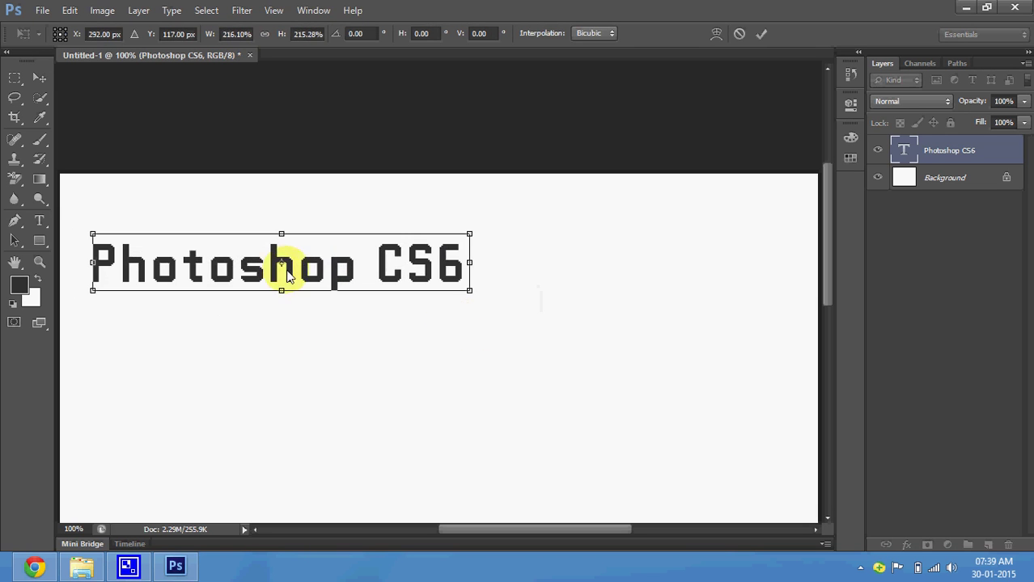
pyautogui.moveTo(283, 308); pyautogui.dragTo(283, 311)
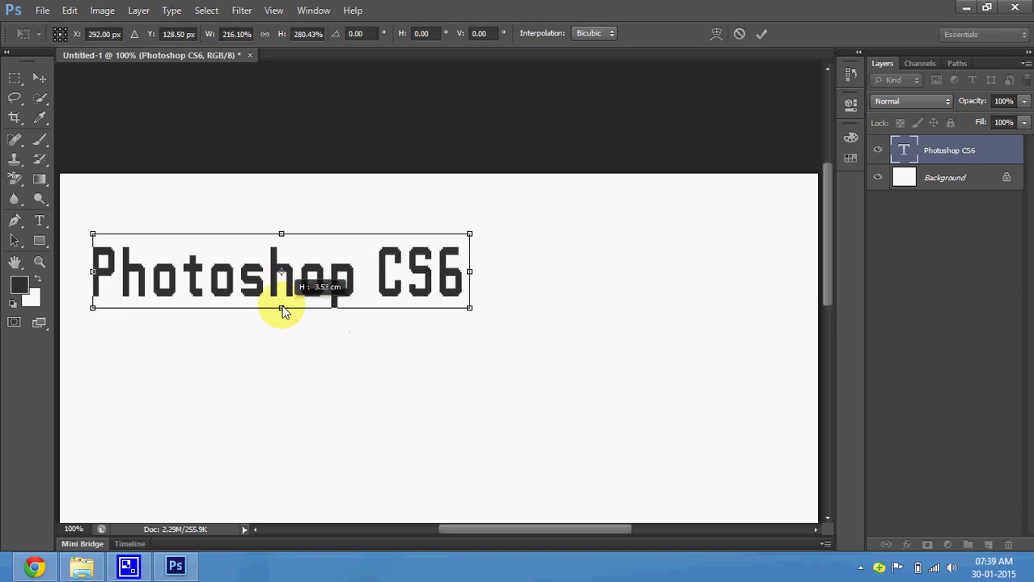
pyautogui.hotkey('ctrl', 'z')
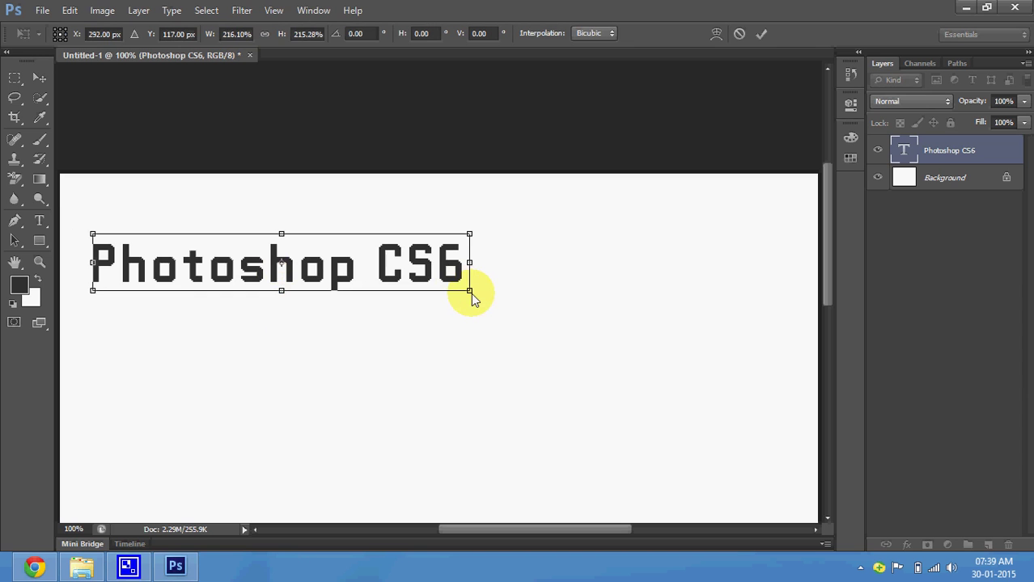
pyautogui.moveTo(471, 293); pyautogui.dragTo(458, 305)
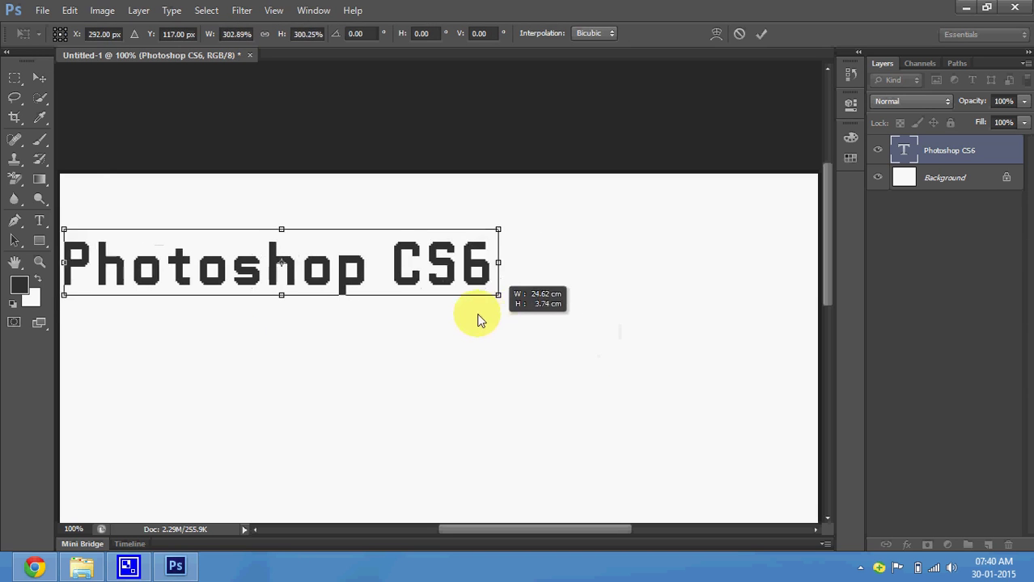
pyautogui.moveTo(457, 305)
pyautogui.mouseDown()
pyautogui.moveTo(403, 270)
pyautogui.moveTo(466, 305)
pyautogui.mouseUp()
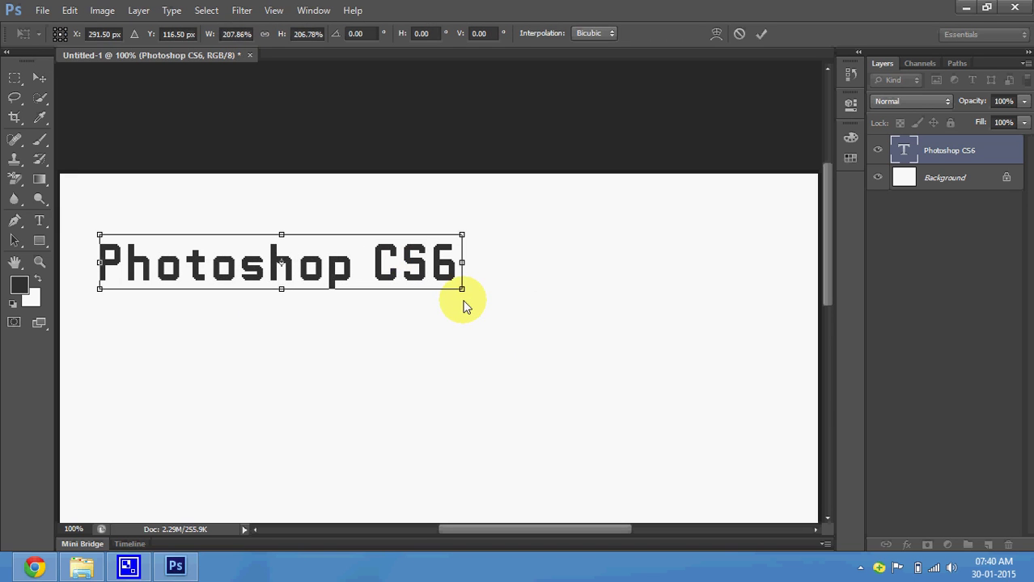
pyautogui.press('Return')
pyautogui.moveTo(369, 273)
pyautogui.mouseDown()
pyautogui.moveTo(551, 360)
pyautogui.moveTo(503, 315)
pyautogui.moveTo(507, 305)
pyautogui.mouseUp()
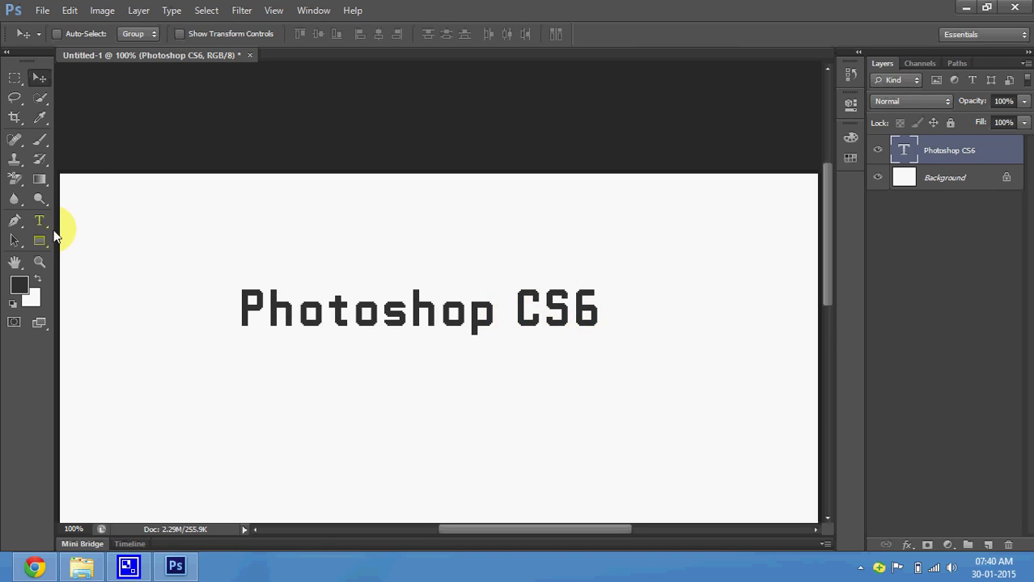
# Colour the 'CS6' characters bright blue #2520ee and commit the text edit.
pyautogui.click(45, 226)
pyautogui.click(516, 317)
pyautogui.moveTo(563, 322); pyautogui.dragTo(603, 323)
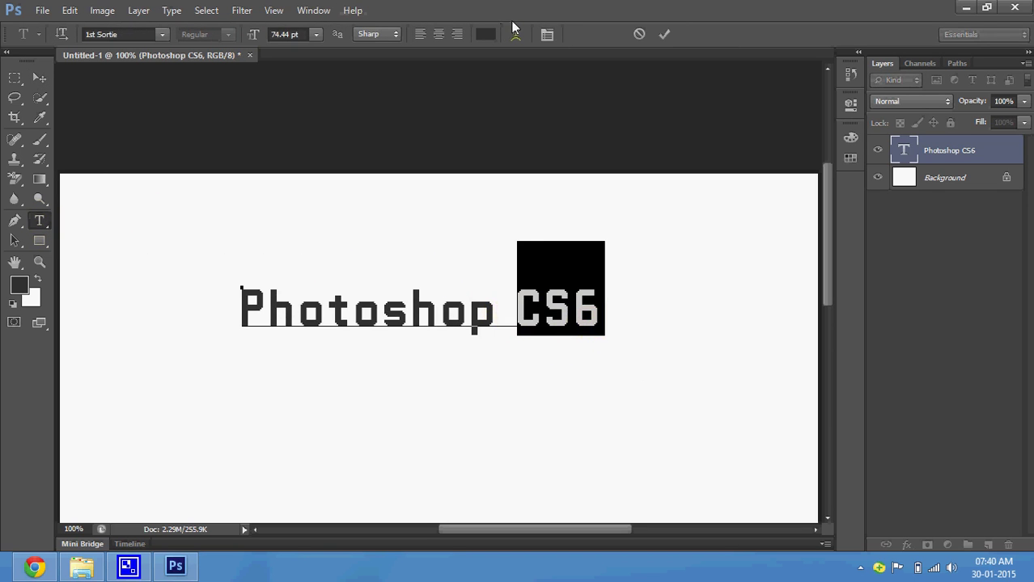
pyautogui.click(487, 39)
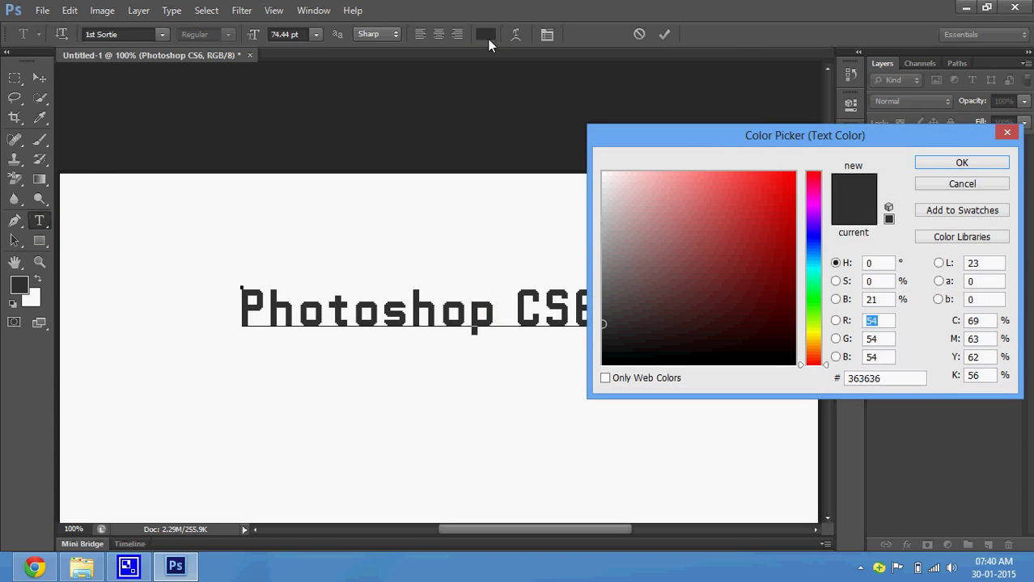
pyautogui.moveTo(752, 140)
pyautogui.mouseDown()
pyautogui.moveTo(719, 129)
pyautogui.moveTo(786, 95)
pyautogui.mouseUp()
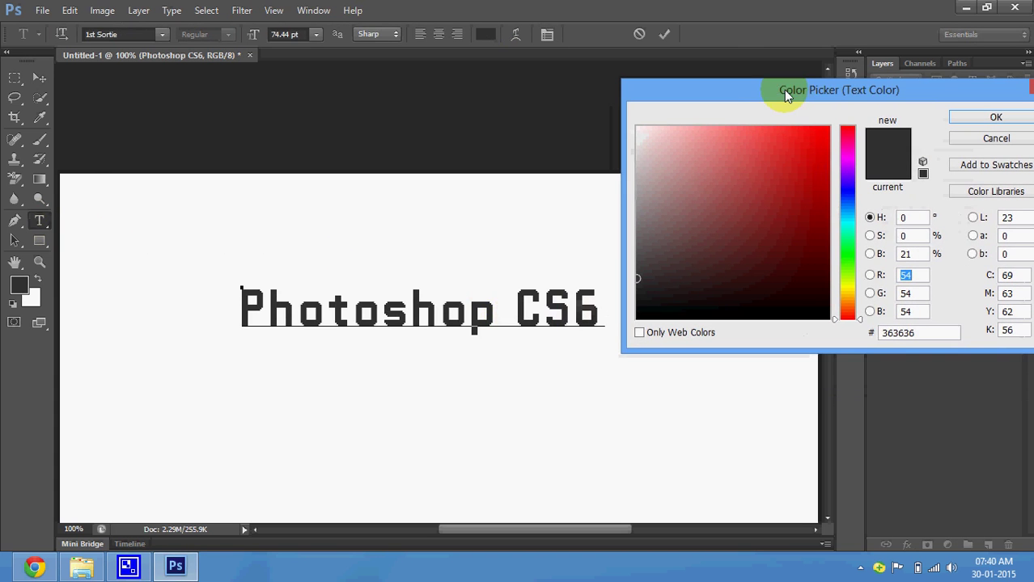
pyautogui.click(804, 169)
pyautogui.click(847, 191)
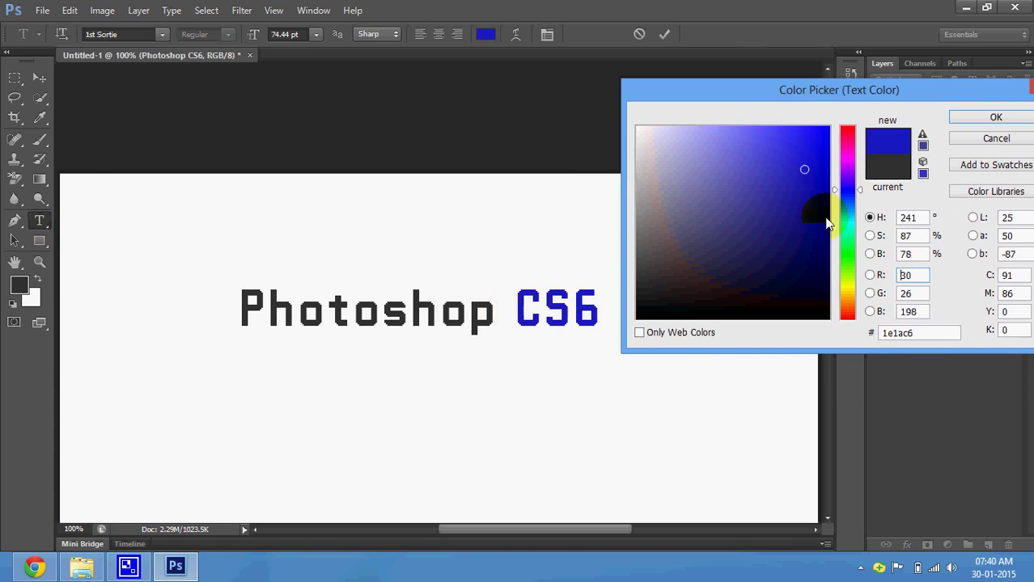
pyautogui.click(822, 196)
pyautogui.click(804, 139)
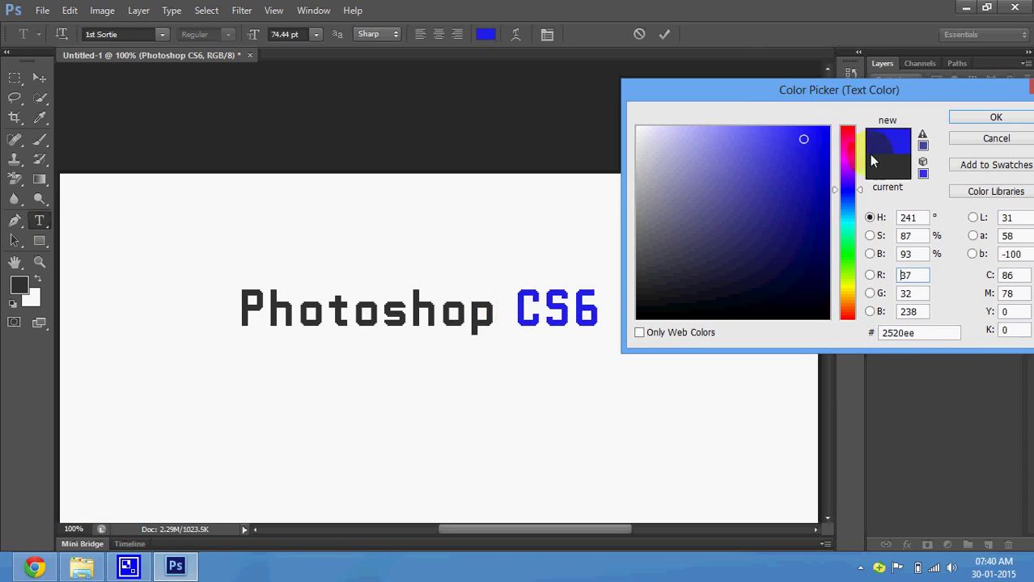
pyautogui.click(992, 118)
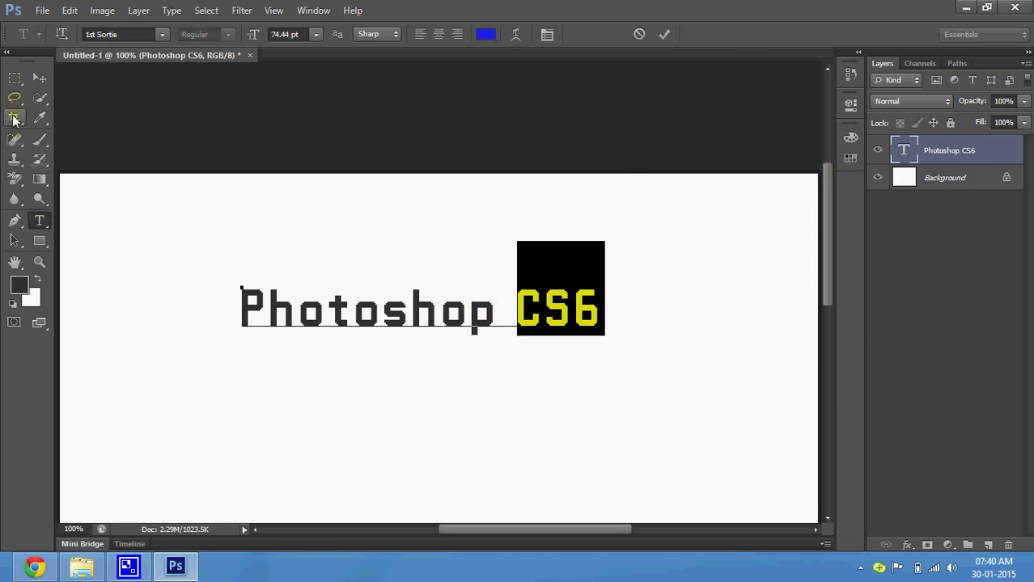
pyautogui.click(38, 79)
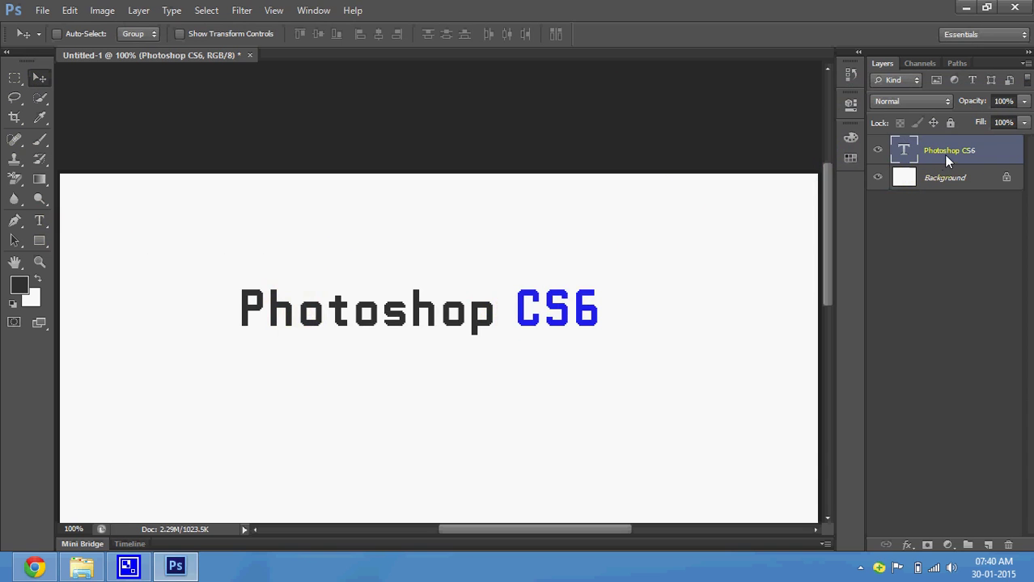
# Duplicate the title layer and move the copy down, then undo and delete it.
pyautogui.moveTo(945, 161); pyautogui.dragTo(984, 511)
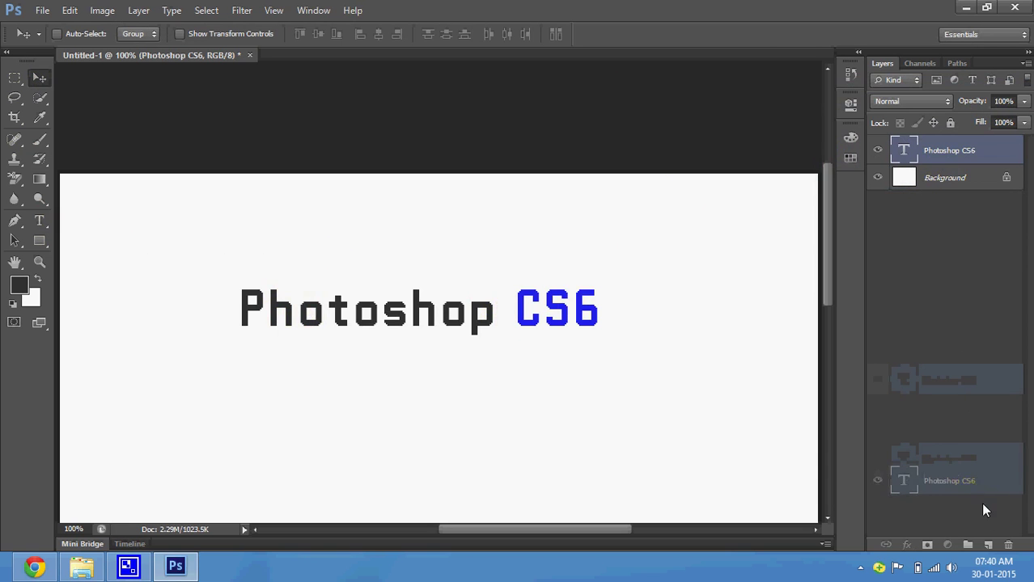
pyautogui.moveTo(985, 511)
pyautogui.mouseDown()
pyautogui.moveTo(985, 437)
pyautogui.moveTo(991, 550)
pyautogui.mouseUp()
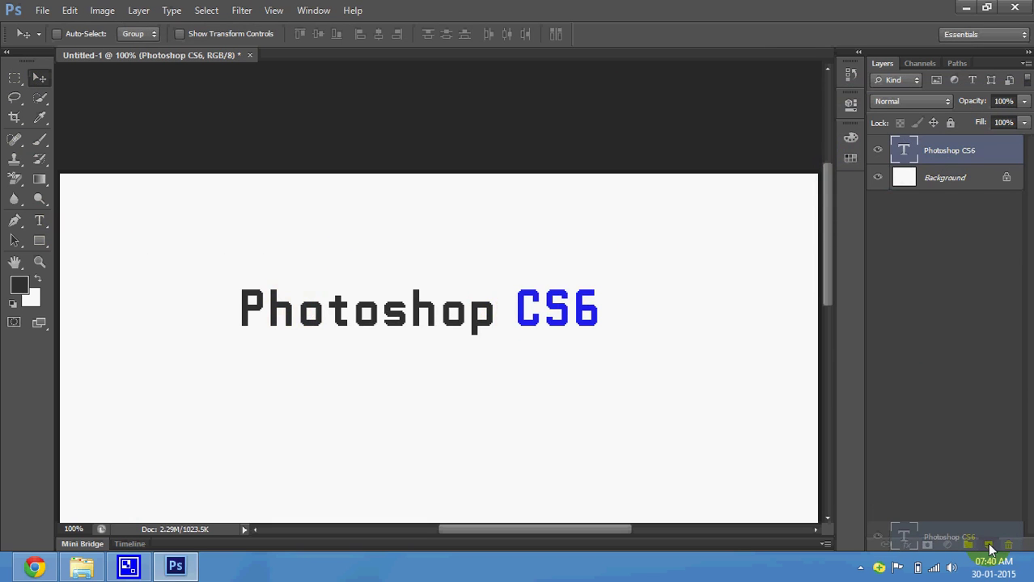
pyautogui.moveTo(990, 551); pyautogui.dragTo(989, 547)
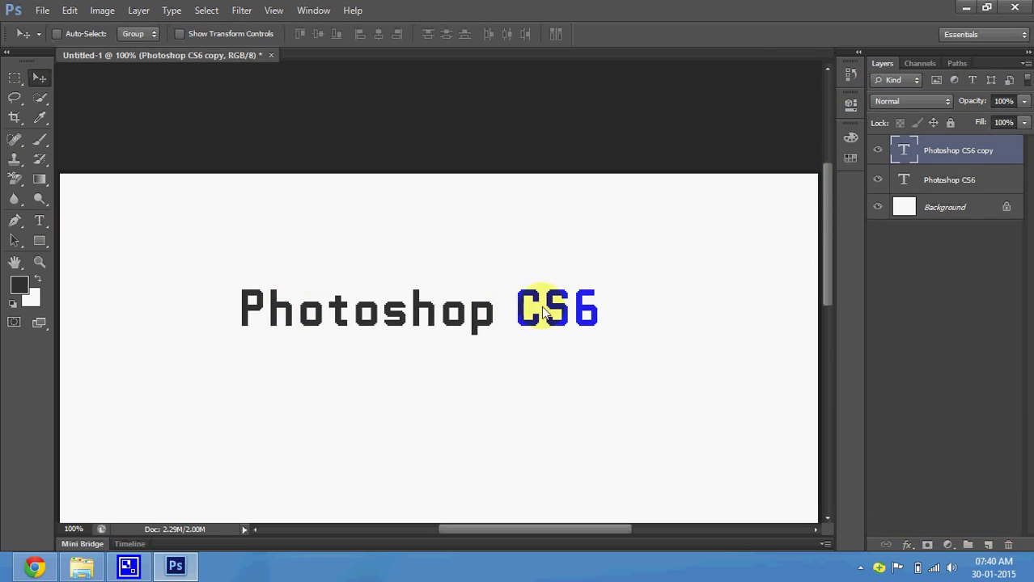
pyautogui.moveTo(543, 314); pyautogui.dragTo(554, 392)
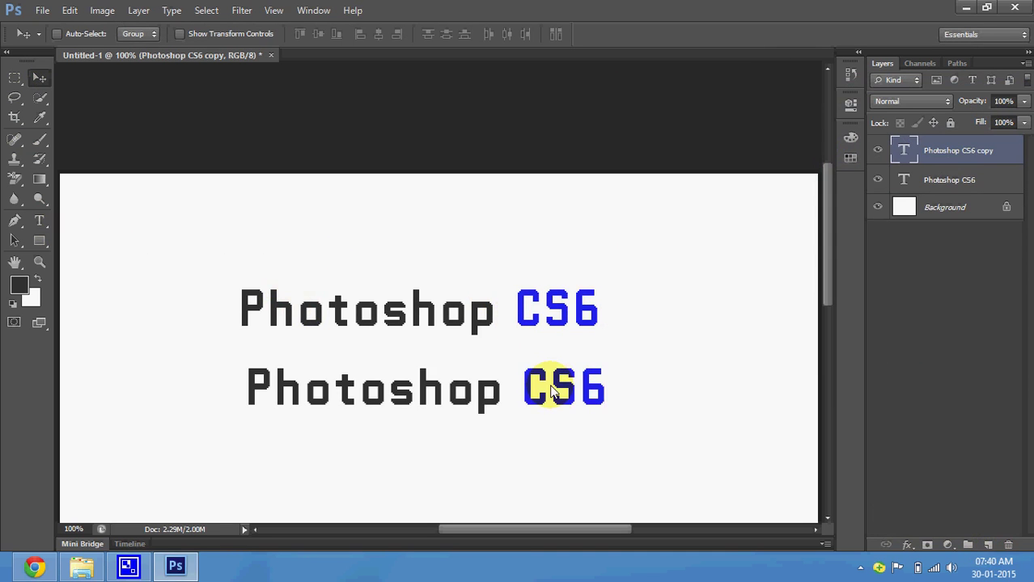
pyautogui.hotkey('ctrl', 'z')
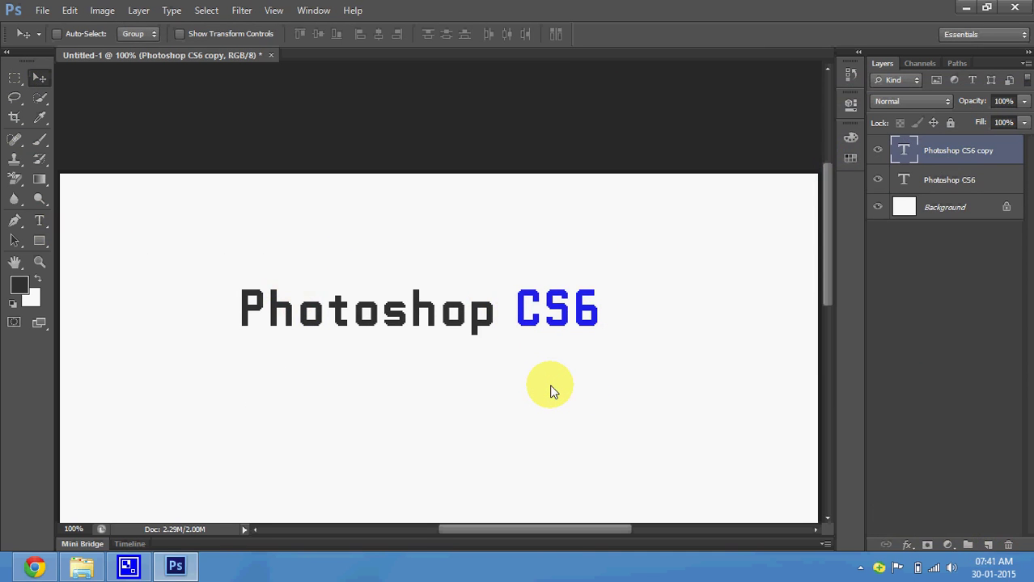
pyautogui.press('Delete')
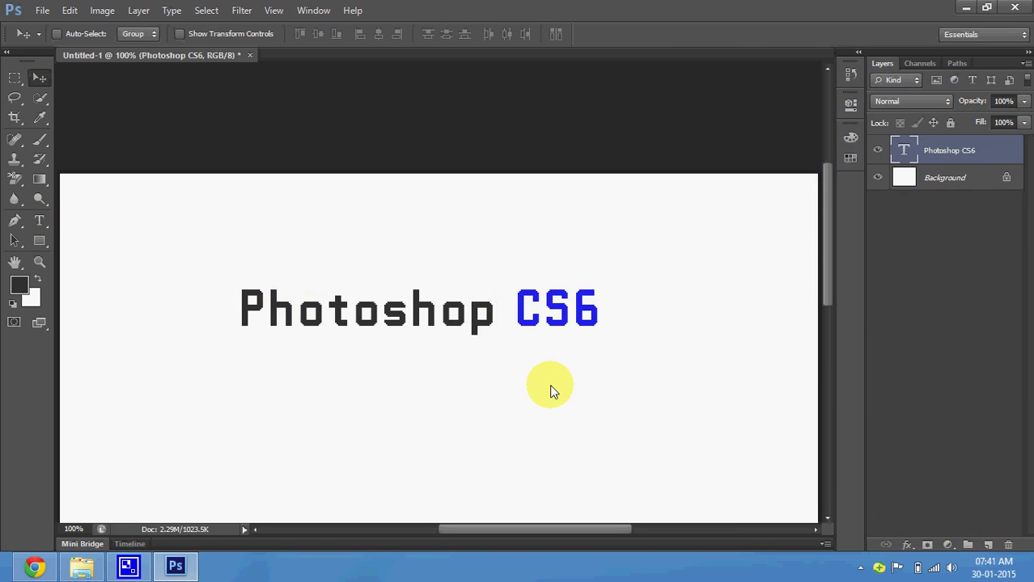
# Alt-drag a new title copy and set it just below and right of the original.
pyautogui.rightClick(464, 315)
pyautogui.click(474, 319)
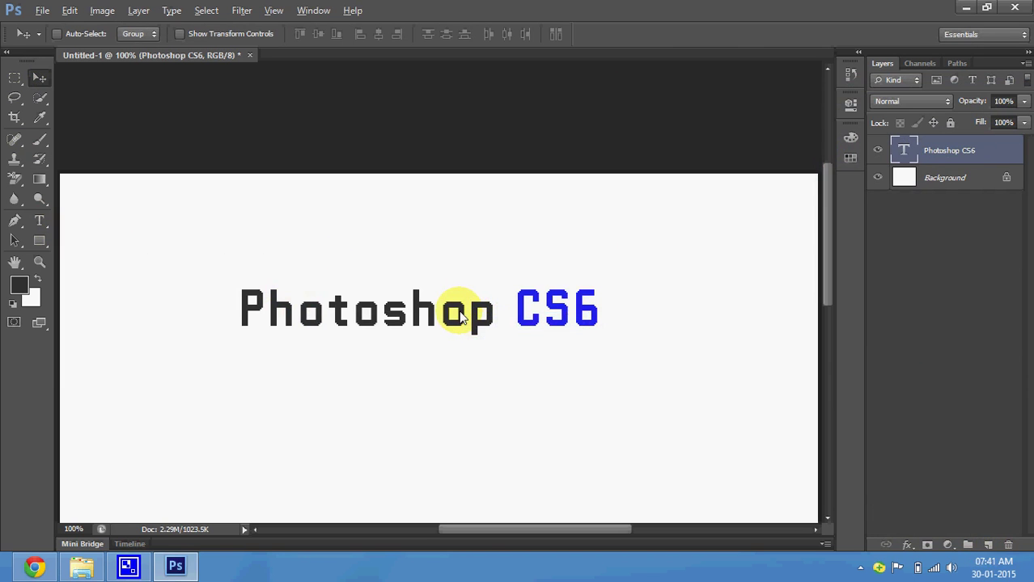
pyautogui.moveTo(461, 317); pyautogui.dragTo(468, 364)
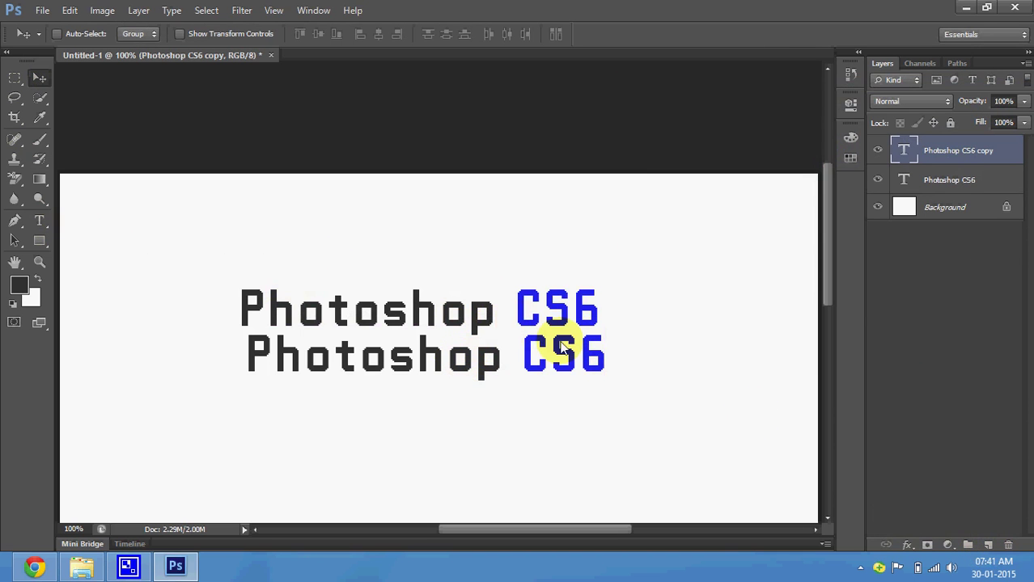
pyautogui.moveTo(489, 356)
pyautogui.mouseDown()
pyautogui.moveTo(475, 333)
pyautogui.moveTo(495, 320)
pyautogui.mouseUp()
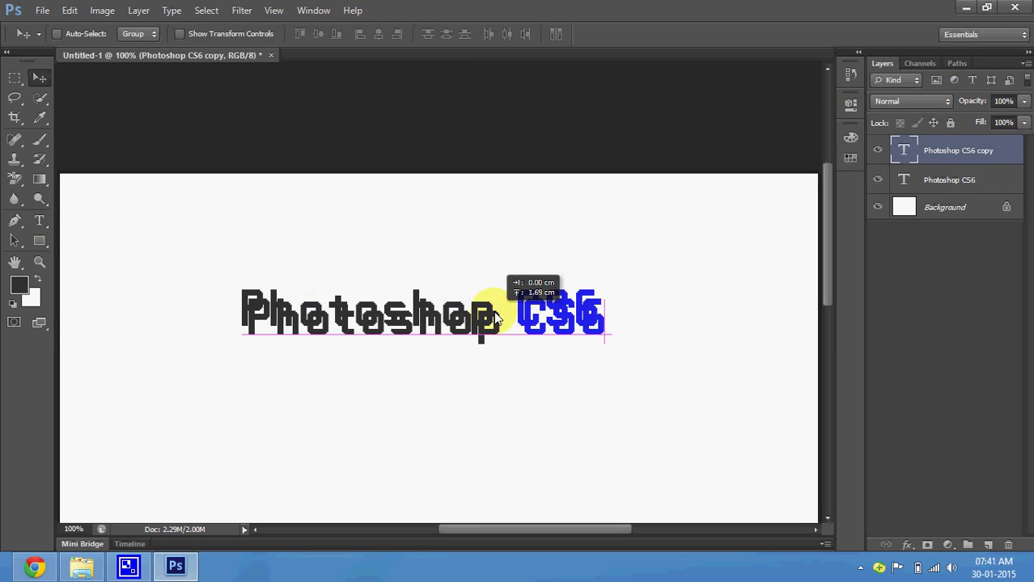
pyautogui.moveTo(495, 320)
pyautogui.mouseDown()
pyautogui.moveTo(499, 333)
pyautogui.moveTo(498, 323)
pyautogui.mouseUp()
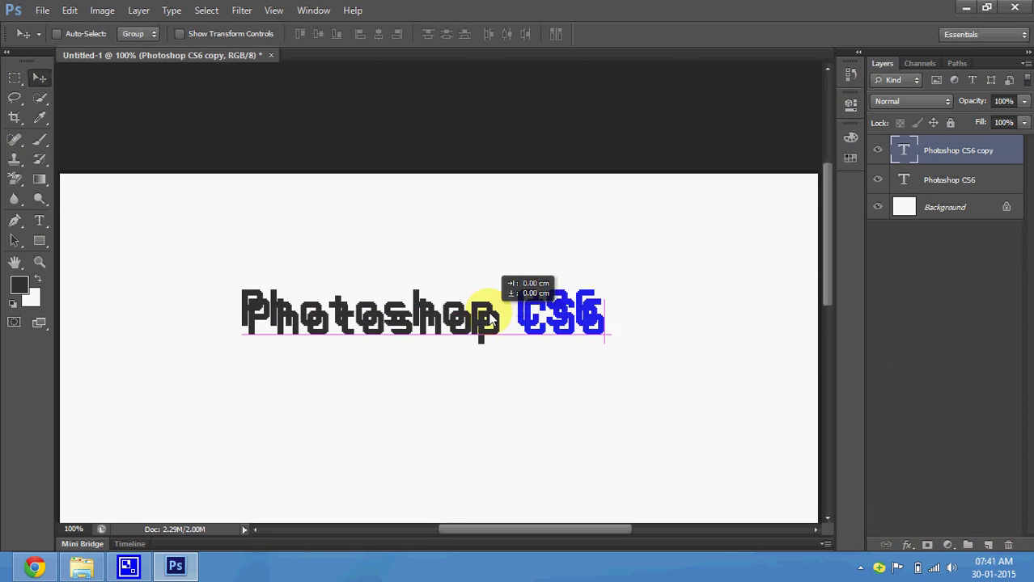
pyautogui.moveTo(499, 324); pyautogui.dragTo(498, 334)
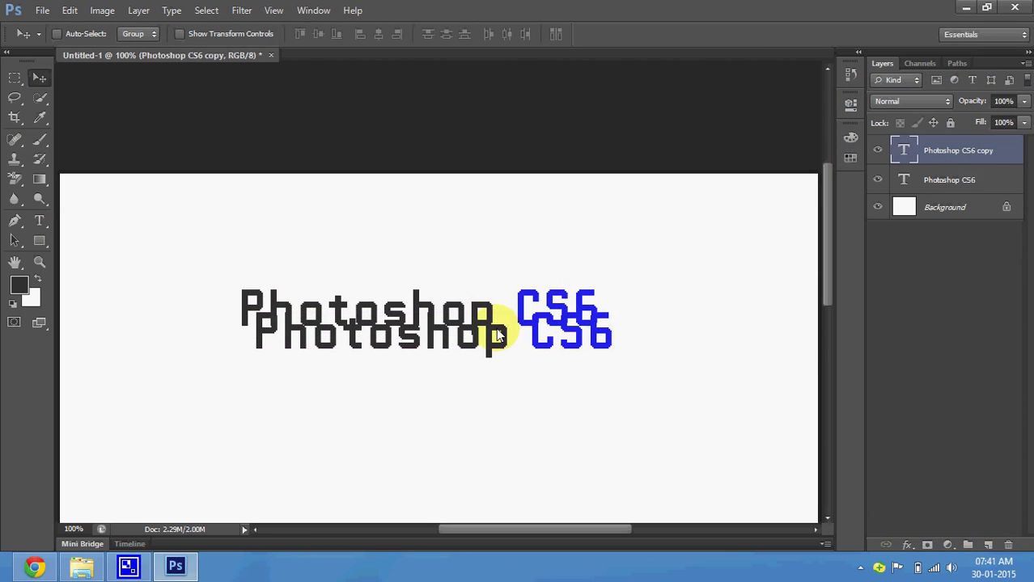
pyautogui.click(950, 160)
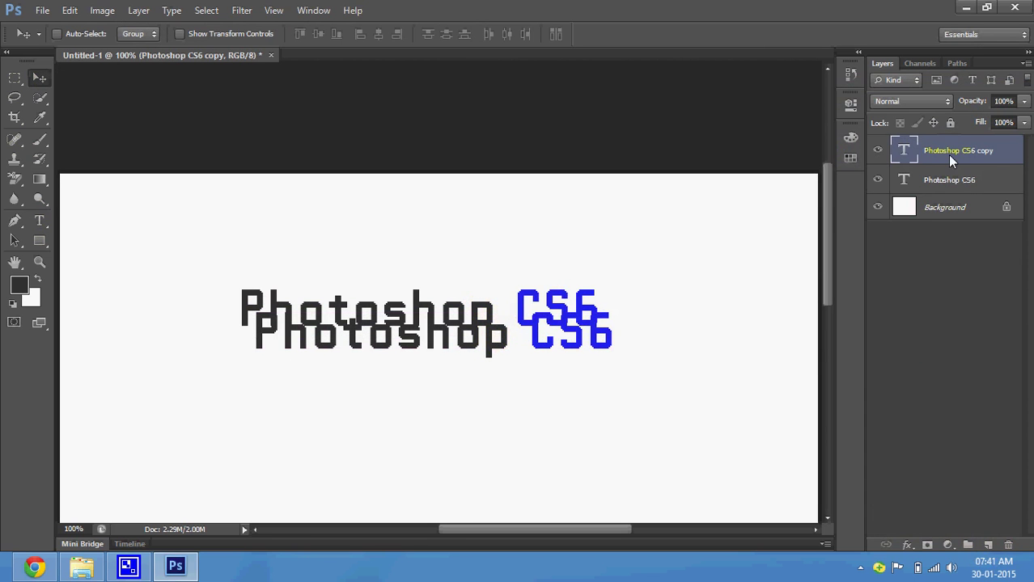
# Move 'Photoshop CS6 copy' beneath the original layer and position it just behind the title.
pyautogui.moveTo(555, 335)
pyautogui.mouseDown()
pyautogui.moveTo(555, 301)
pyautogui.moveTo(566, 332)
pyautogui.moveTo(588, 346)
pyautogui.moveTo(613, 335)
pyautogui.mouseUp()
pyautogui.moveTo(527, 301)
pyautogui.mouseDown()
pyautogui.moveTo(555, 339)
pyautogui.moveTo(547, 355)
pyautogui.moveTo(585, 353)
pyautogui.mouseUp()
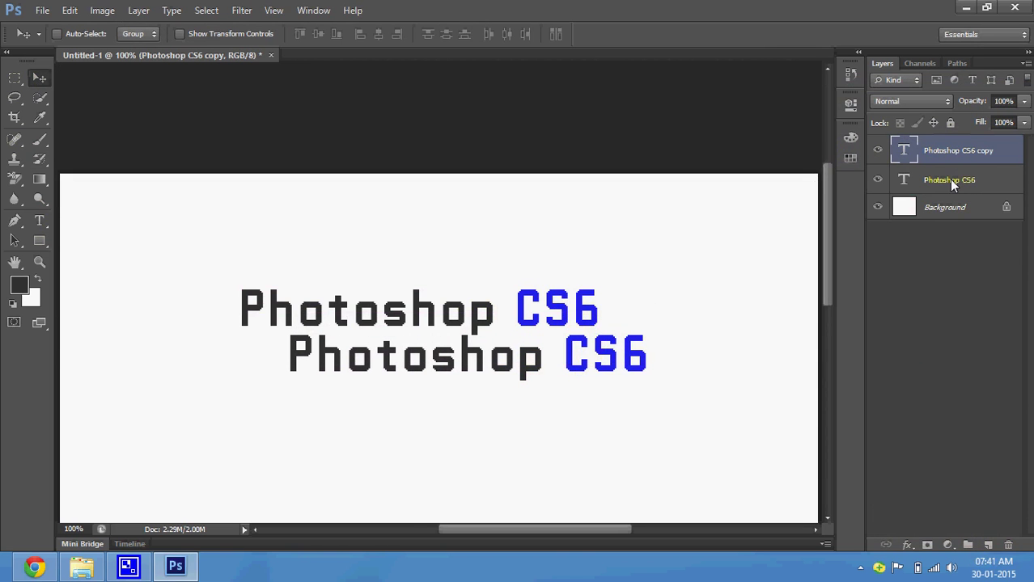
pyautogui.moveTo(948, 152); pyautogui.dragTo(947, 184)
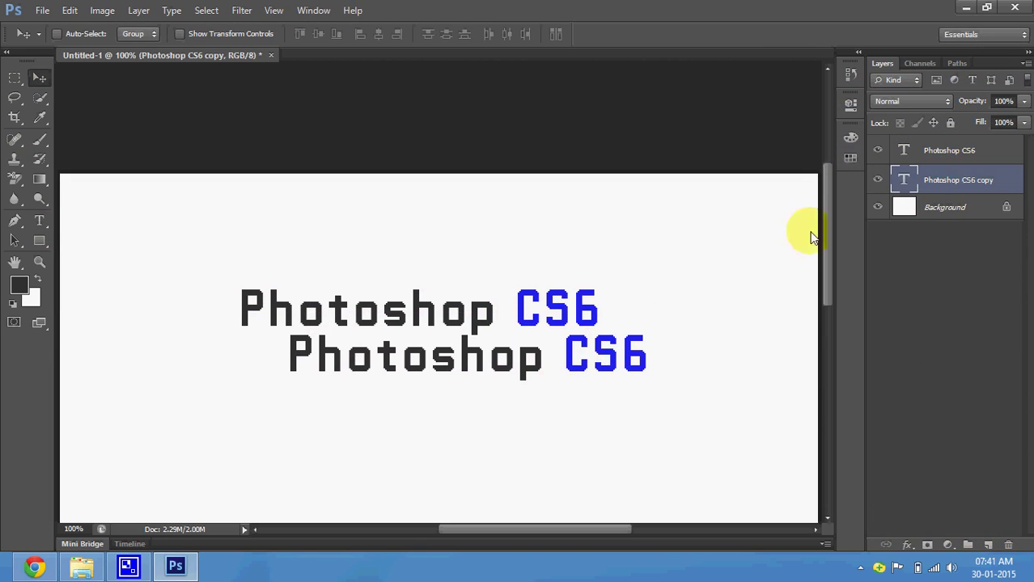
pyautogui.moveTo(539, 363)
pyautogui.mouseDown()
pyautogui.moveTo(517, 330)
pyautogui.moveTo(493, 324)
pyautogui.mouseUp()
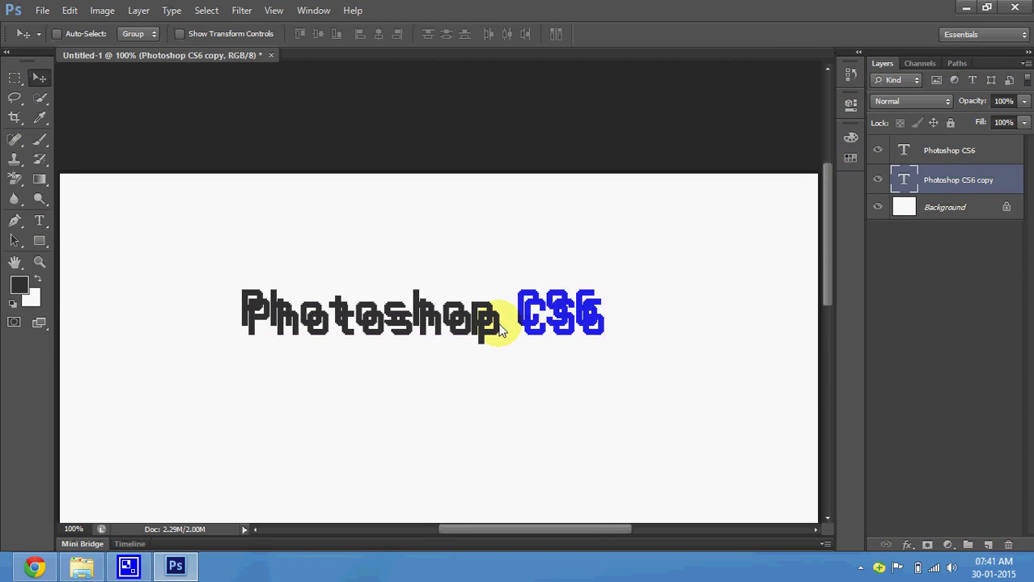
pyautogui.click(1023, 102)
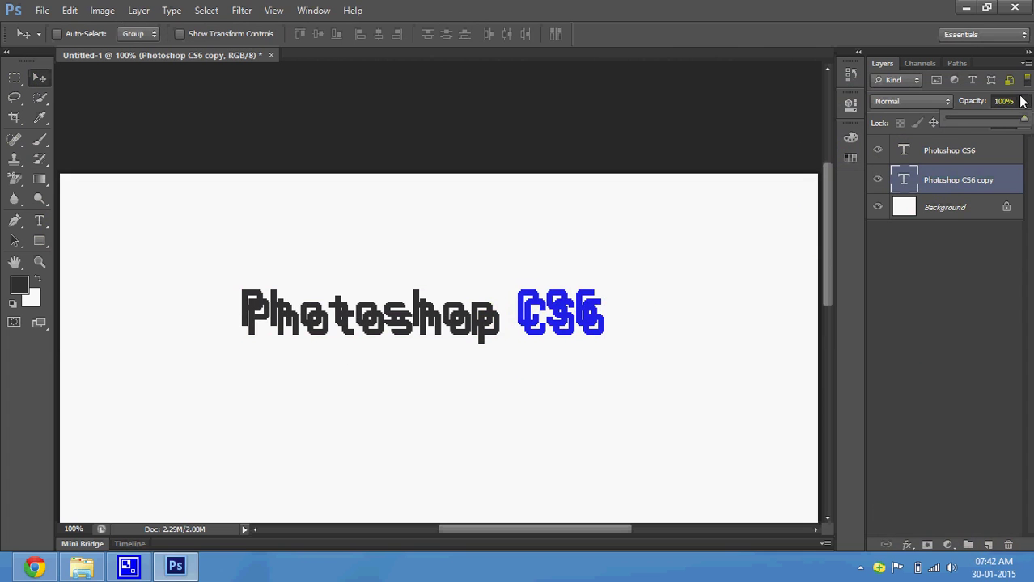
# Set the 'Photoshop CS6 copy' layer's opacity to 39%.
pyautogui.moveTo(1024, 119)
pyautogui.mouseDown()
pyautogui.moveTo(960, 120)
pyautogui.moveTo(976, 120)
pyautogui.mouseUp()
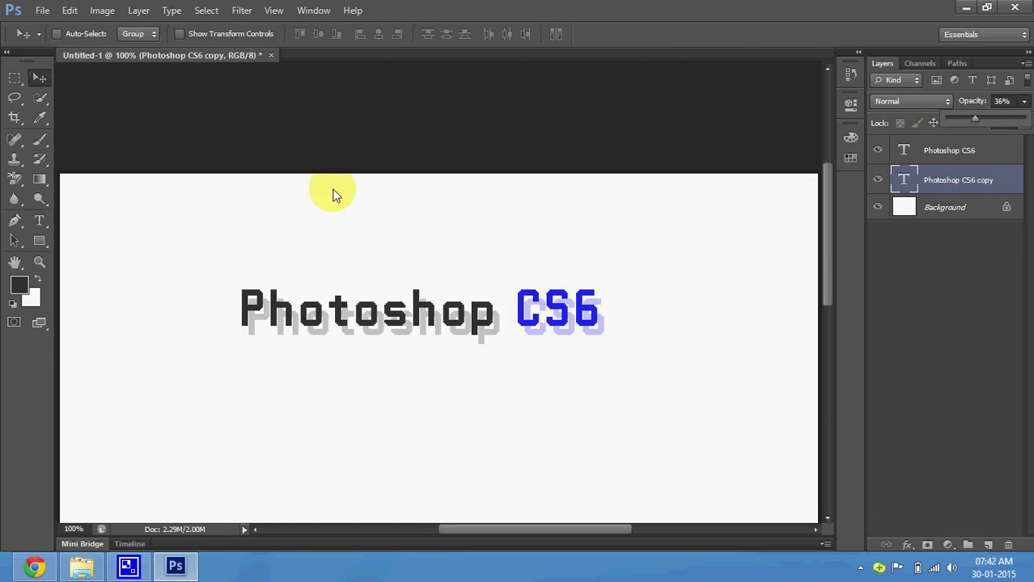
pyautogui.press('3')
pyautogui.press('9')
pyautogui.click(992, 186)
# Nudge the shadow copy two steps left and up with Free Transform and commit it.
pyautogui.hotkey('ctrl', 't')
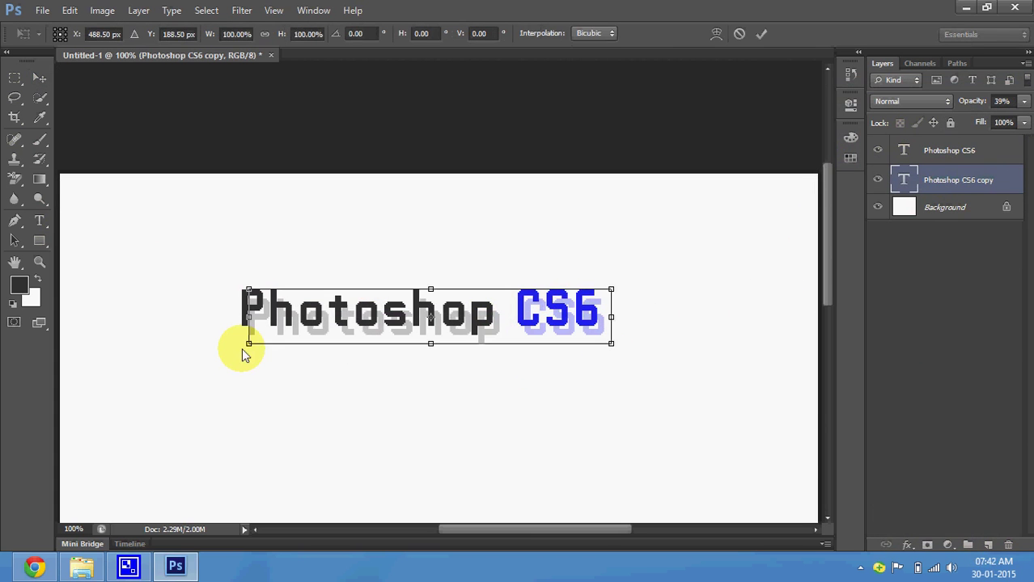
pyautogui.press('Left')
pyautogui.press('Left')
pyautogui.press('Left')
pyautogui.press('Left')
pyautogui.press('Left')
pyautogui.press('Up')
pyautogui.press('Left')
pyautogui.press('Up')
pyautogui.press('Return')
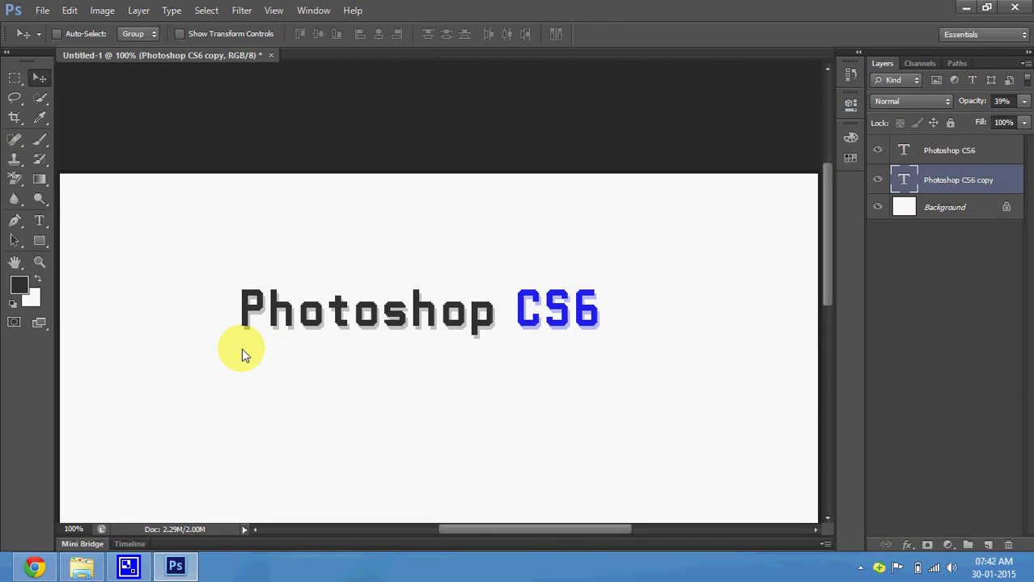
pyautogui.hotkey('ctrl', '+')
pyautogui.hotkey('ctrl', '-')
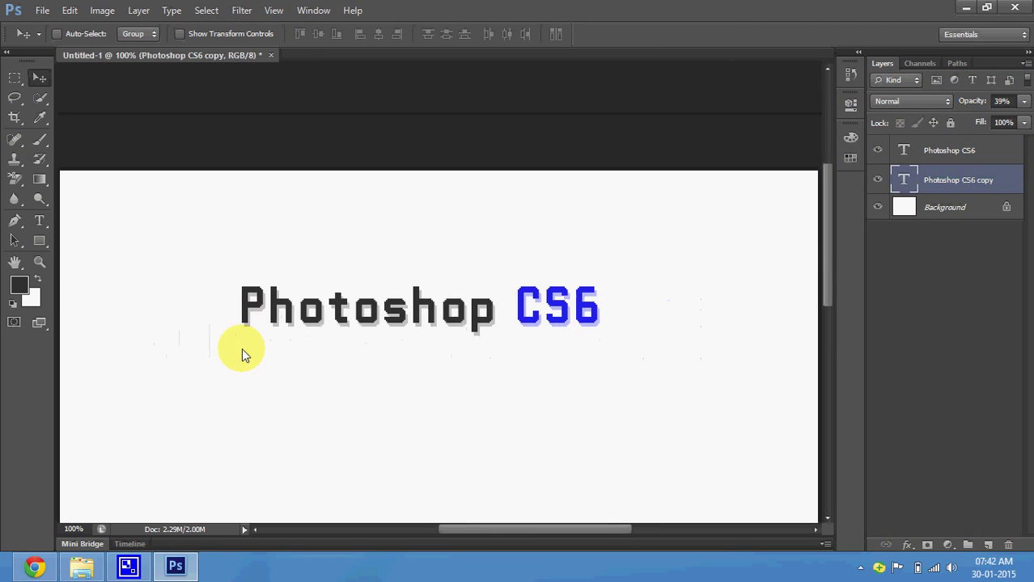
pyautogui.click(860, 568)
pyautogui.rightClick(837, 495)
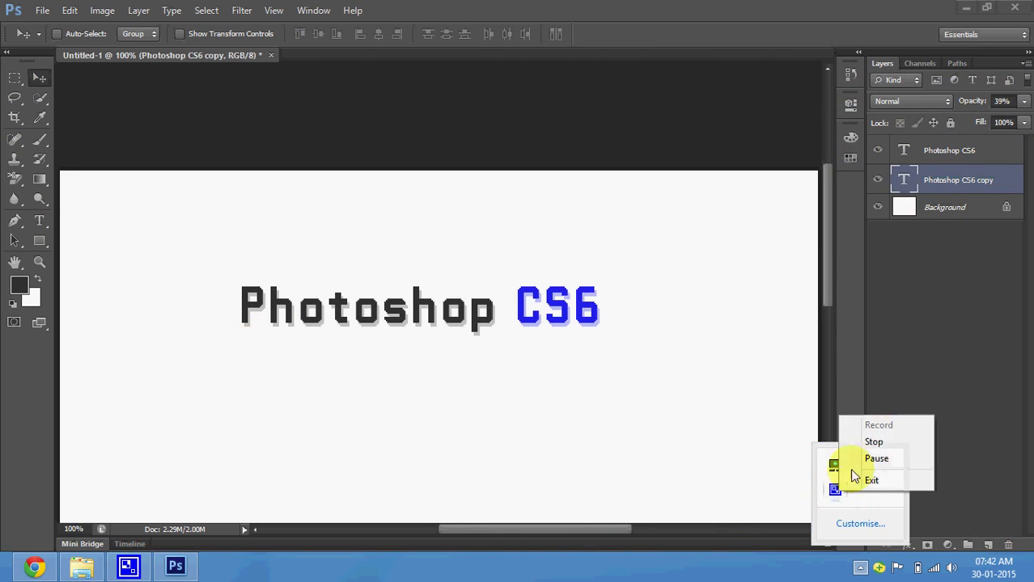
pyautogui.click(859, 428)
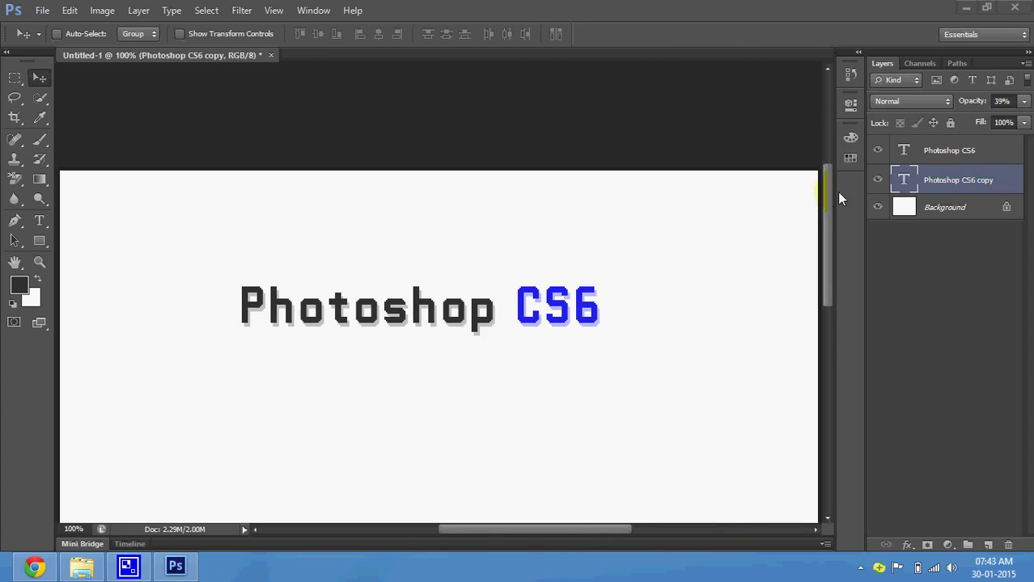
# Toggle the shadow copy's visibility, leaving 'Photoshop CS6 copy' hidden.
pyautogui.click(877, 179)
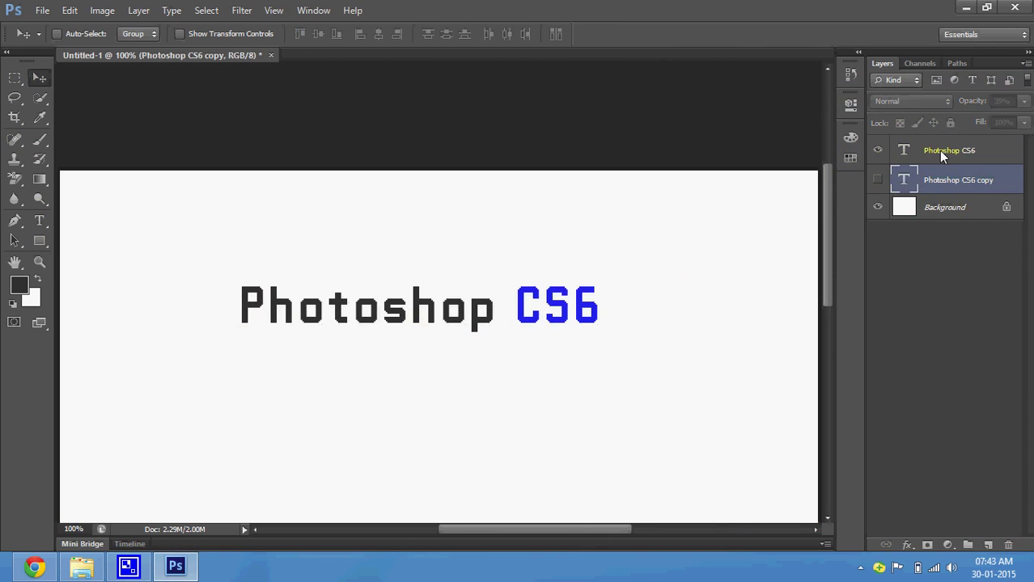
pyautogui.click(941, 154)
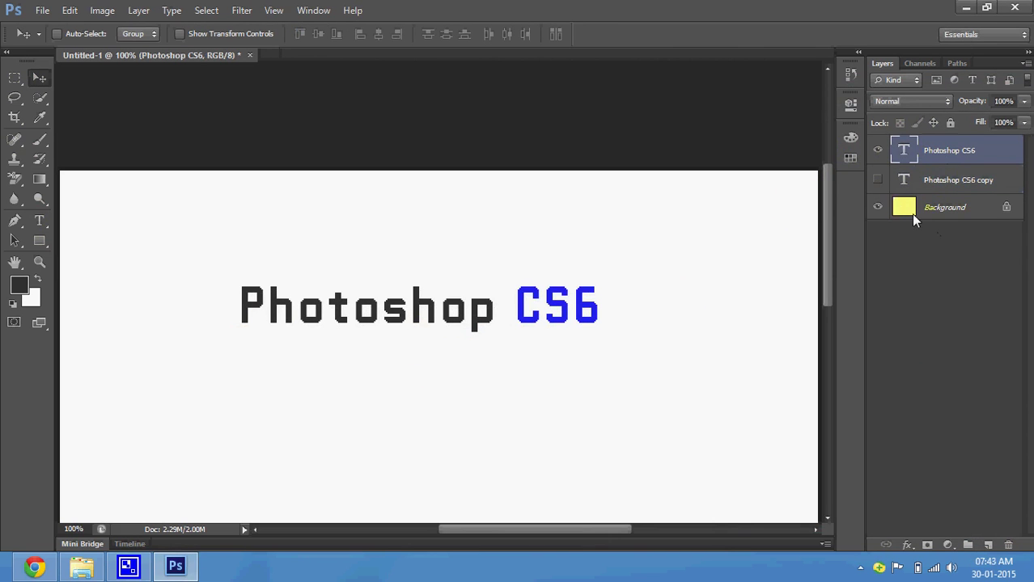
pyautogui.click(881, 185)
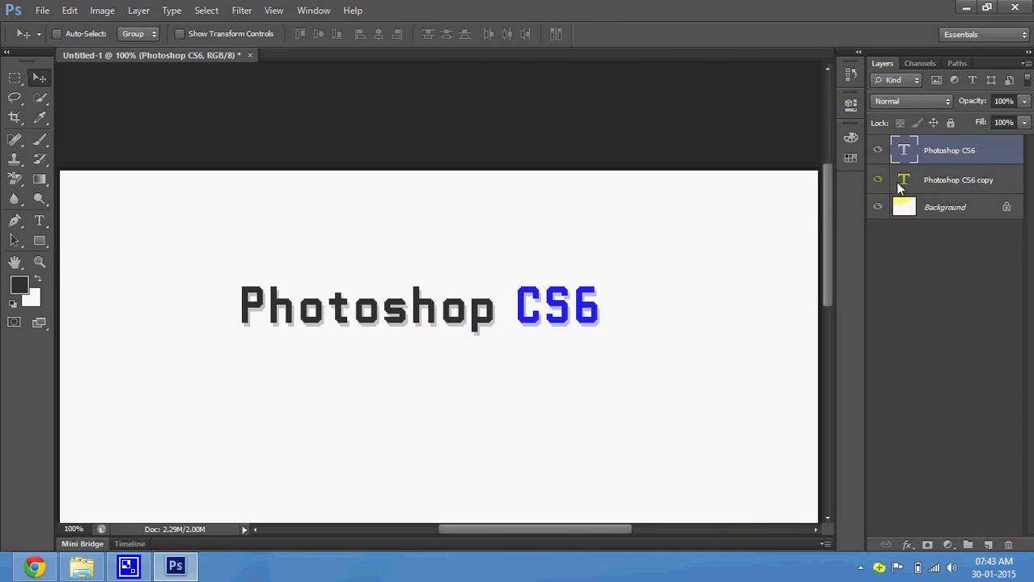
pyautogui.click(914, 182)
pyautogui.click(880, 184)
pyautogui.click(880, 183)
pyautogui.moveTo(577, 320); pyautogui.dragTo(622, 408)
pyautogui.click(878, 182)
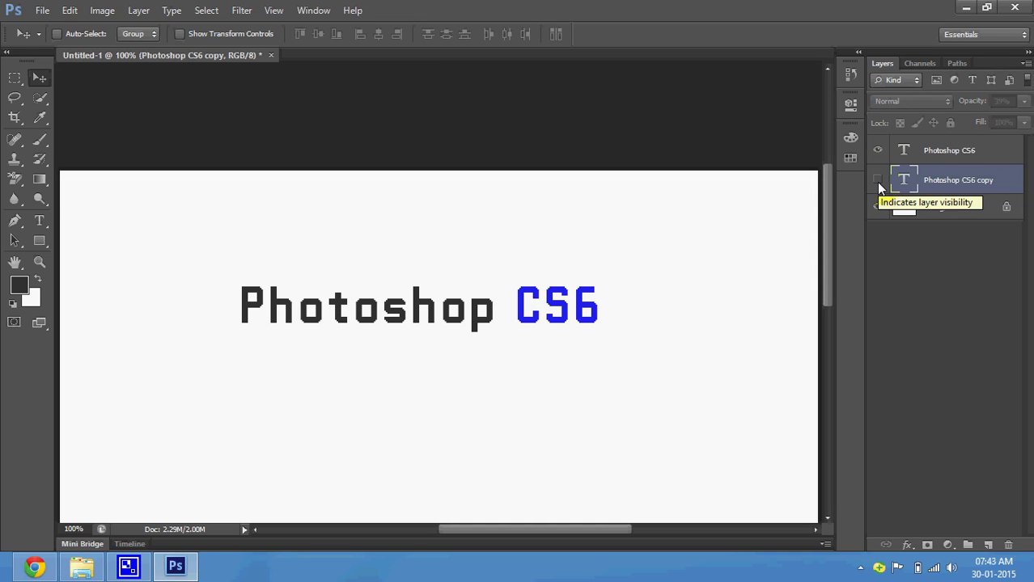
pyautogui.click(877, 182)
pyautogui.click(876, 182)
# Select the 'Photoshop CS6' layer and bring up its context menu and layer style list.
pyautogui.click(961, 151)
pyautogui.rightClick(962, 151)
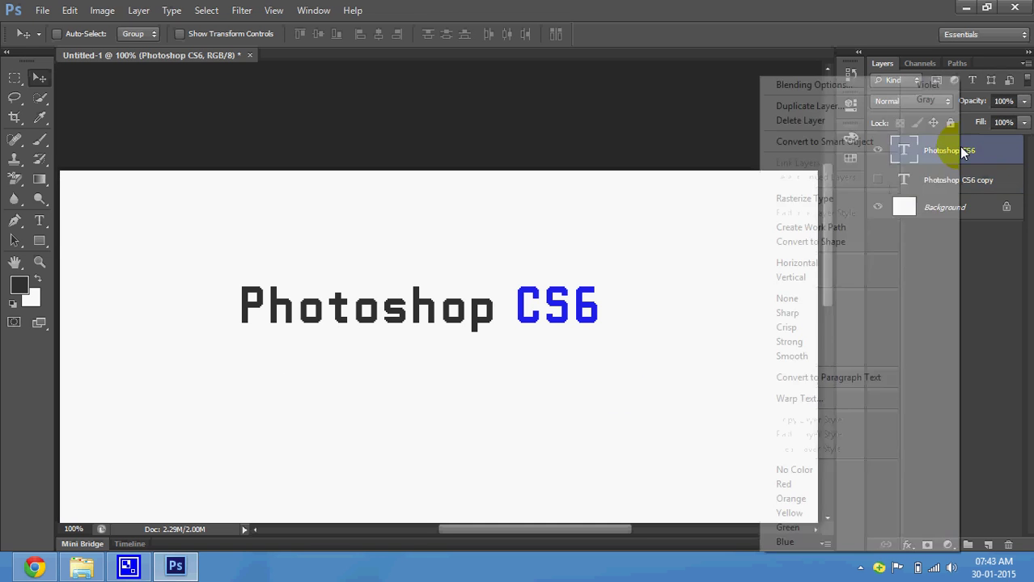
pyautogui.click(992, 148)
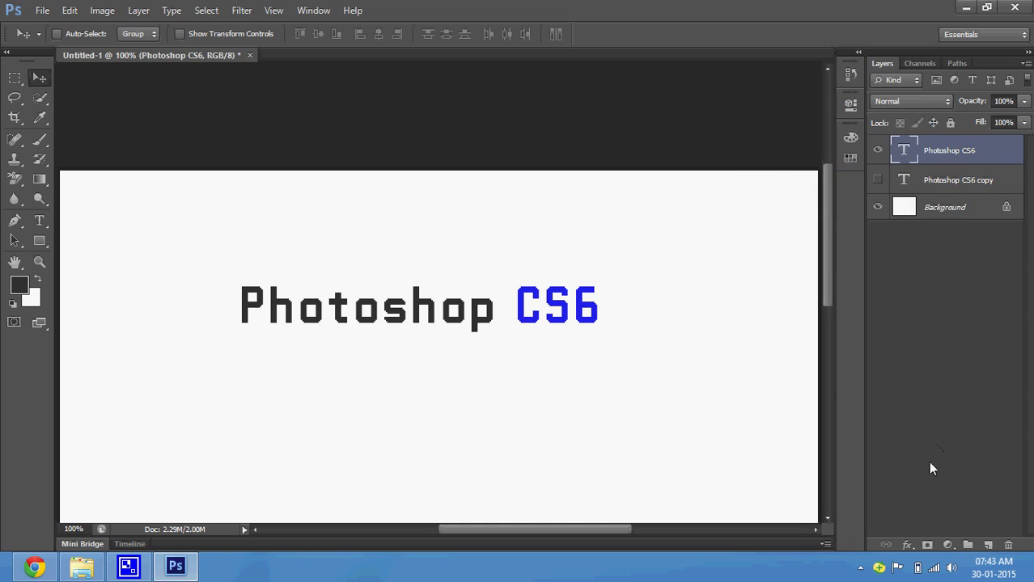
pyautogui.click(907, 546)
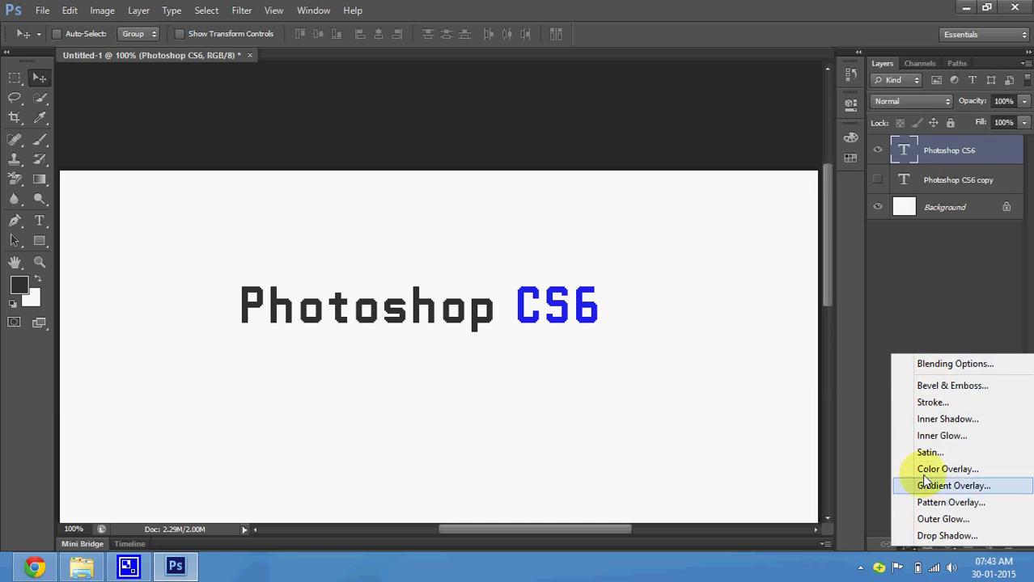
pyautogui.click(922, 347)
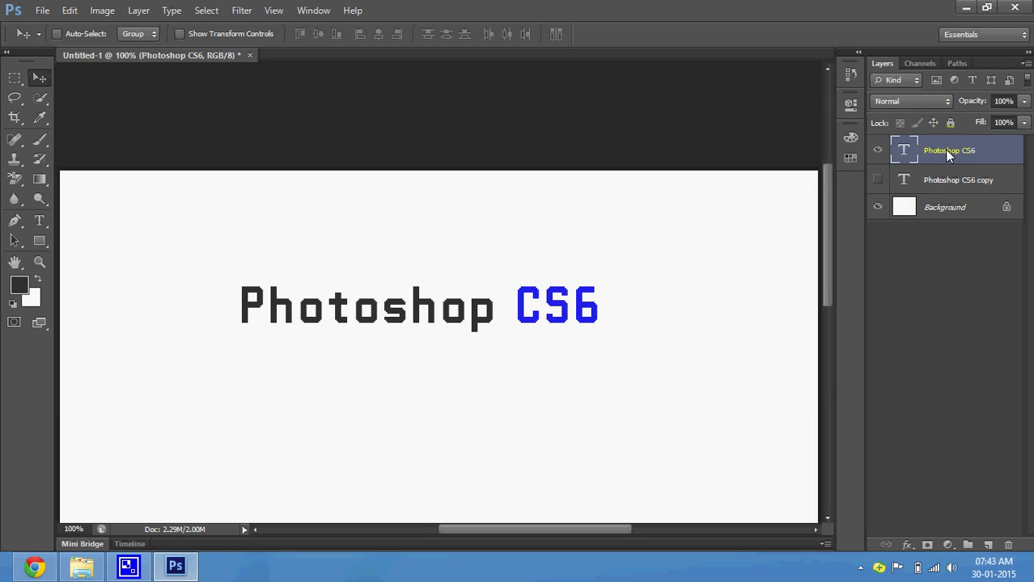
pyautogui.rightClick(946, 152)
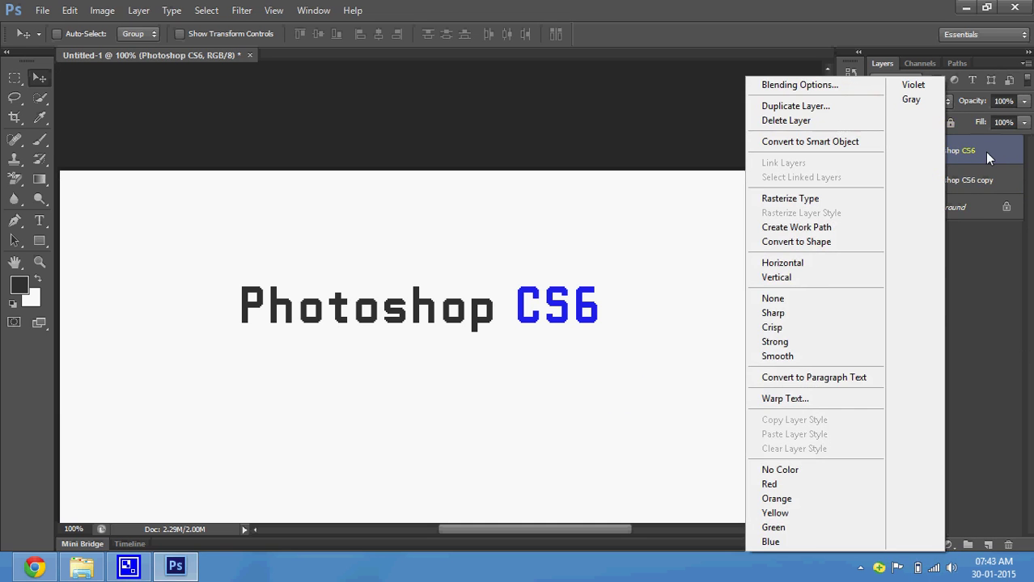
pyautogui.rightClick(985, 151)
pyautogui.rightClick(985, 152)
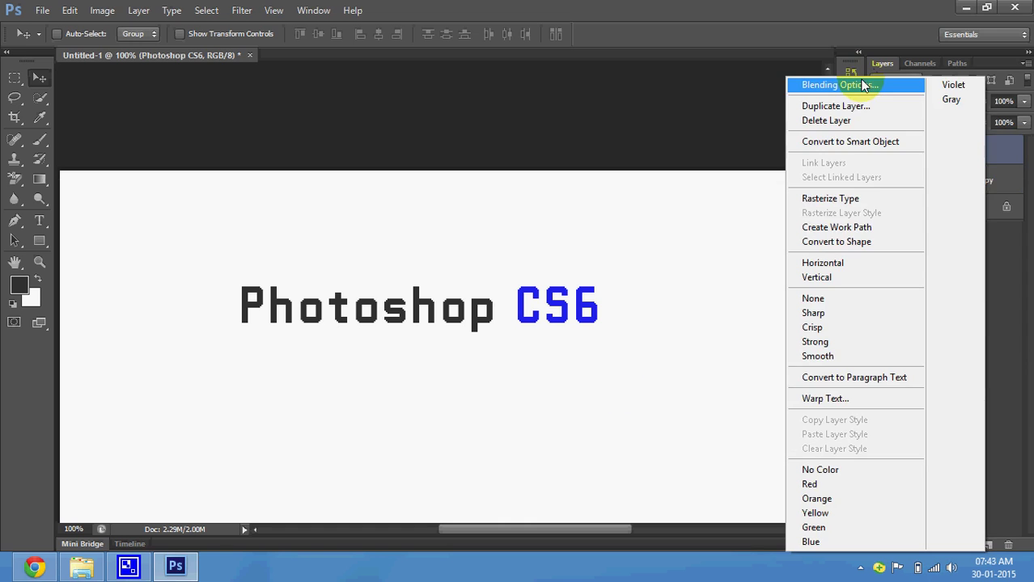
# Add a smooth Inner Bevel & Emboss to the Photoshop CS6 text at 235% depth.
pyautogui.click(838, 85)
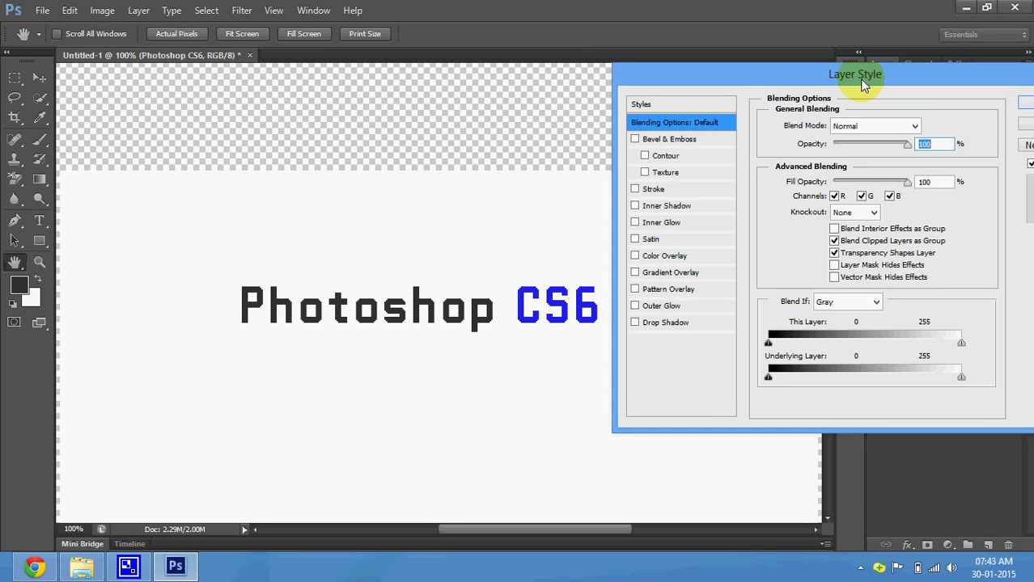
pyautogui.click(678, 141)
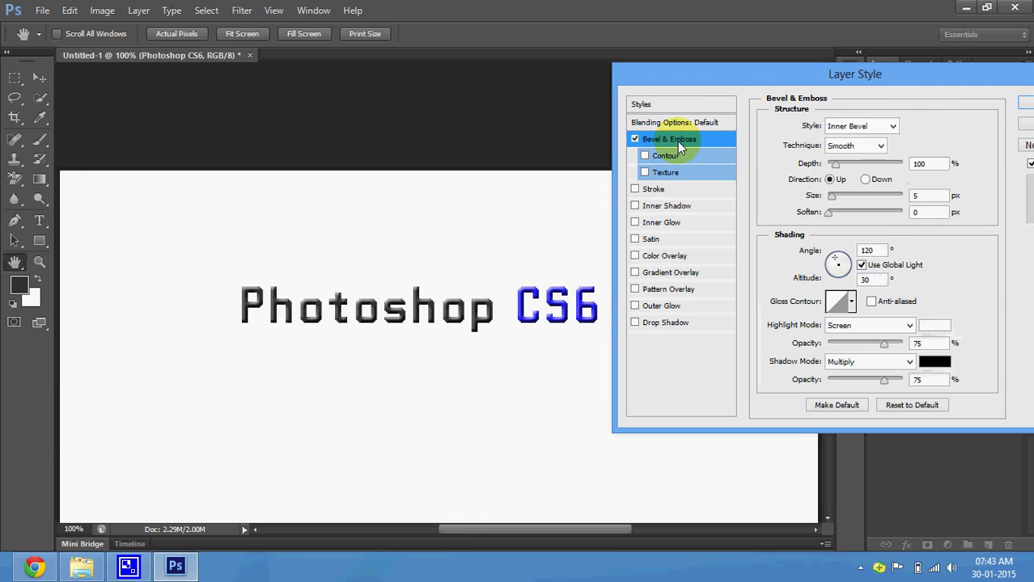
pyautogui.hotkey('ctrl', '+')
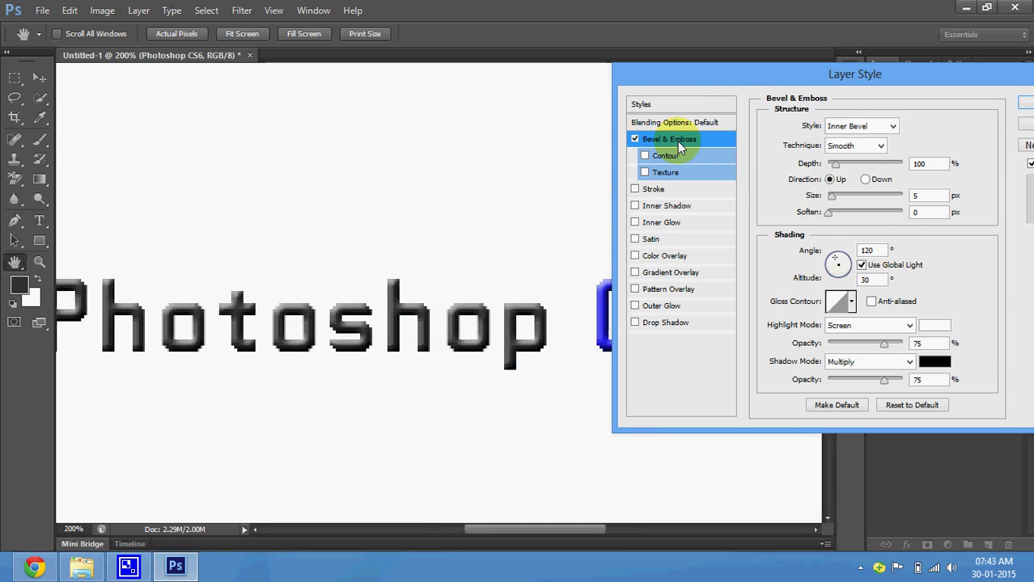
pyautogui.moveTo(836, 164)
pyautogui.mouseDown()
pyautogui.moveTo(856, 170)
pyautogui.moveTo(843, 196)
pyautogui.moveTo(829, 194)
pyautogui.moveTo(865, 220)
pyautogui.moveTo(821, 211)
pyautogui.moveTo(832, 207)
pyautogui.mouseUp()
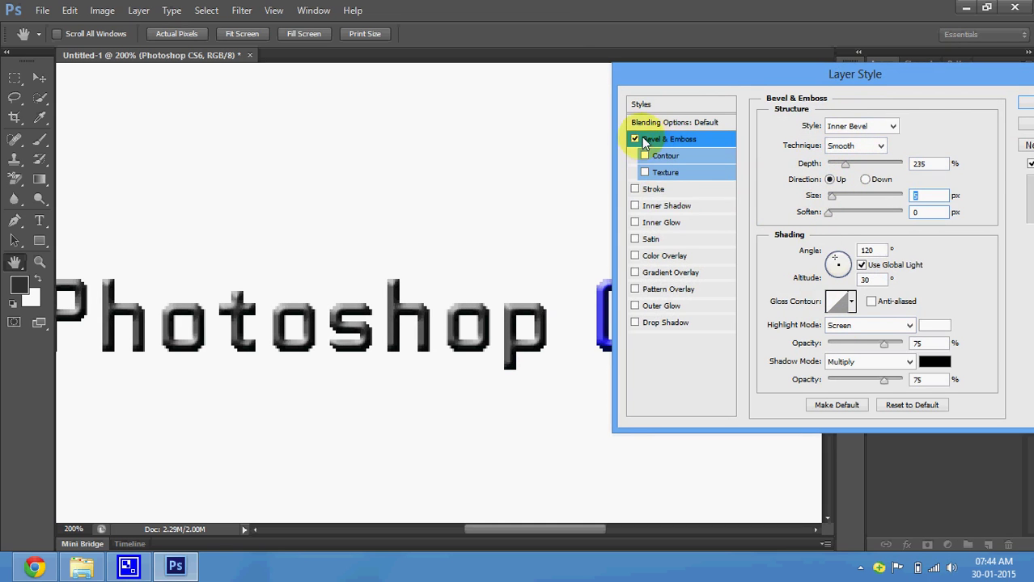
# Enable a Stroke on the text and set its colour to light grey c9c9c9.
pyautogui.click(651, 189)
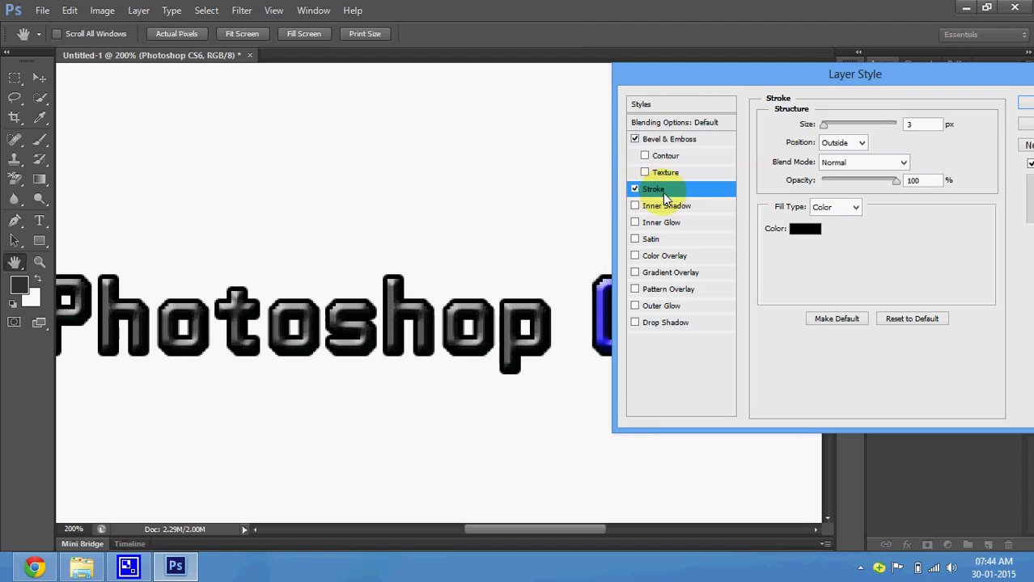
pyautogui.click(805, 229)
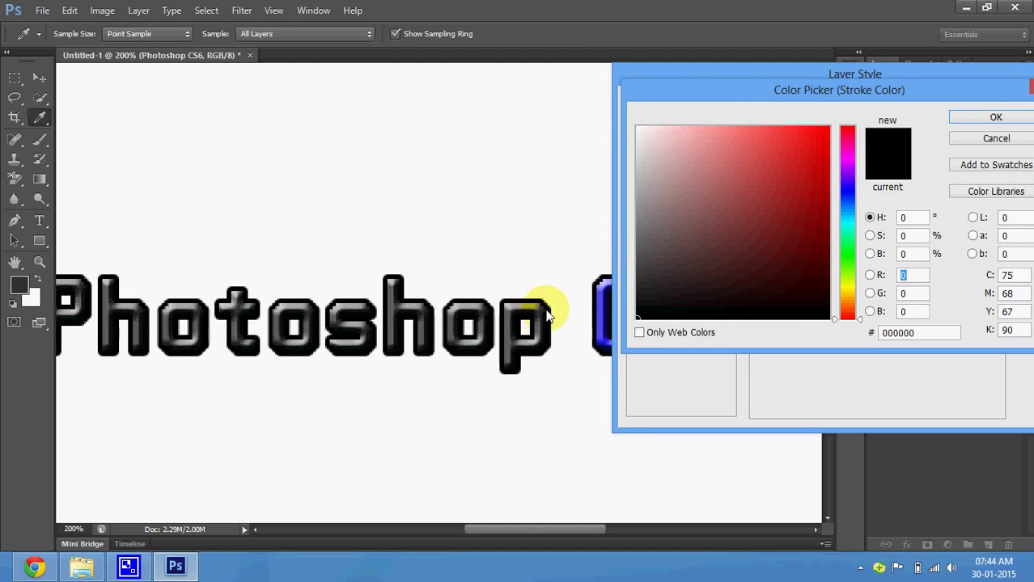
pyautogui.click(547, 316)
pyautogui.click(784, 211)
pyautogui.click(816, 241)
pyautogui.click(598, 330)
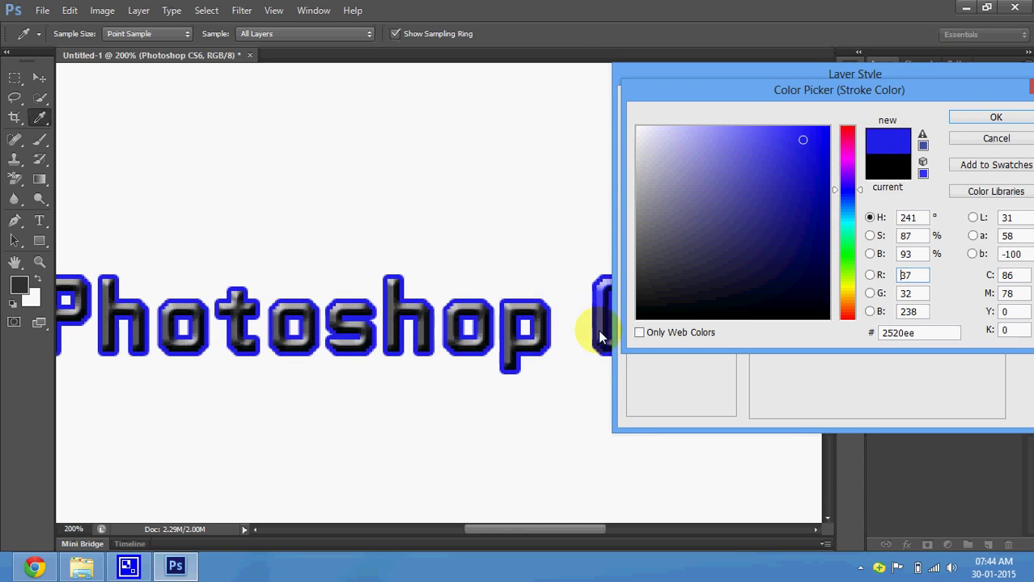
pyautogui.moveTo(705, 260)
pyautogui.mouseDown()
pyautogui.moveTo(648, 176)
pyautogui.moveTo(628, 167)
pyautogui.mouseUp()
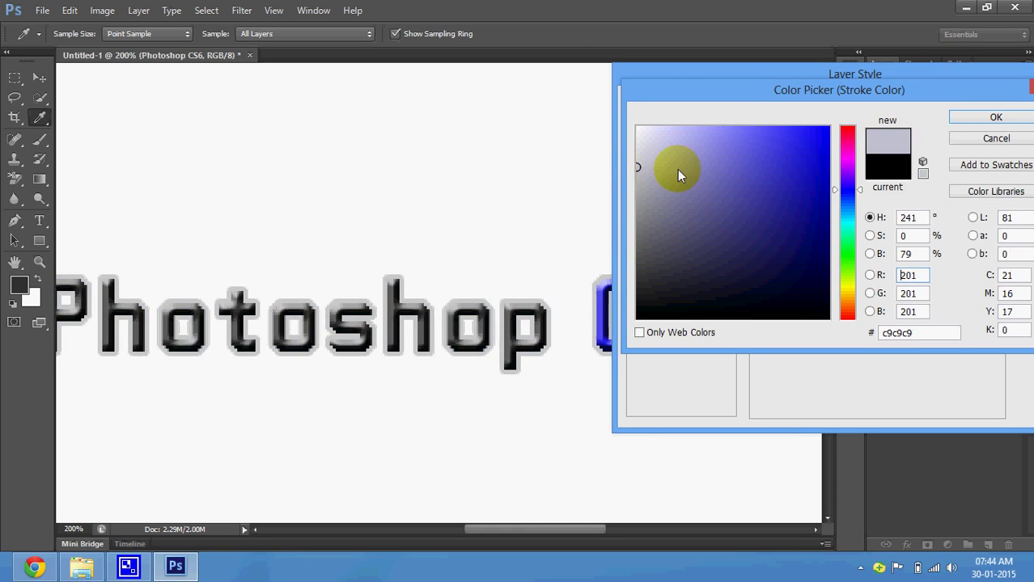
pyautogui.click(963, 119)
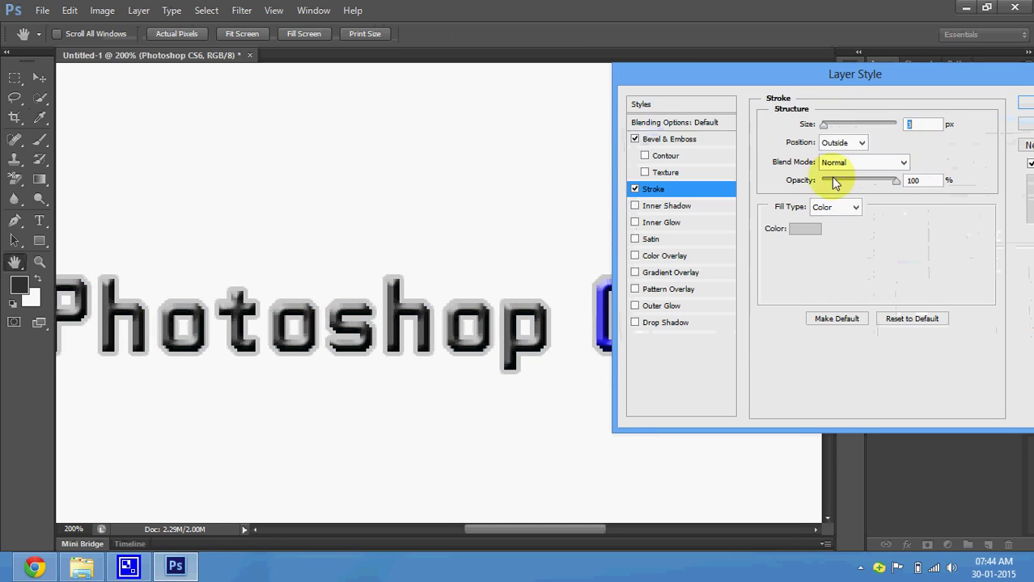
# Set the stroke position to Outside and its size to 2 px.
pyautogui.moveTo(825, 126)
pyautogui.mouseDown()
pyautogui.moveTo(833, 127)
pyautogui.moveTo(824, 131)
pyautogui.mouseUp()
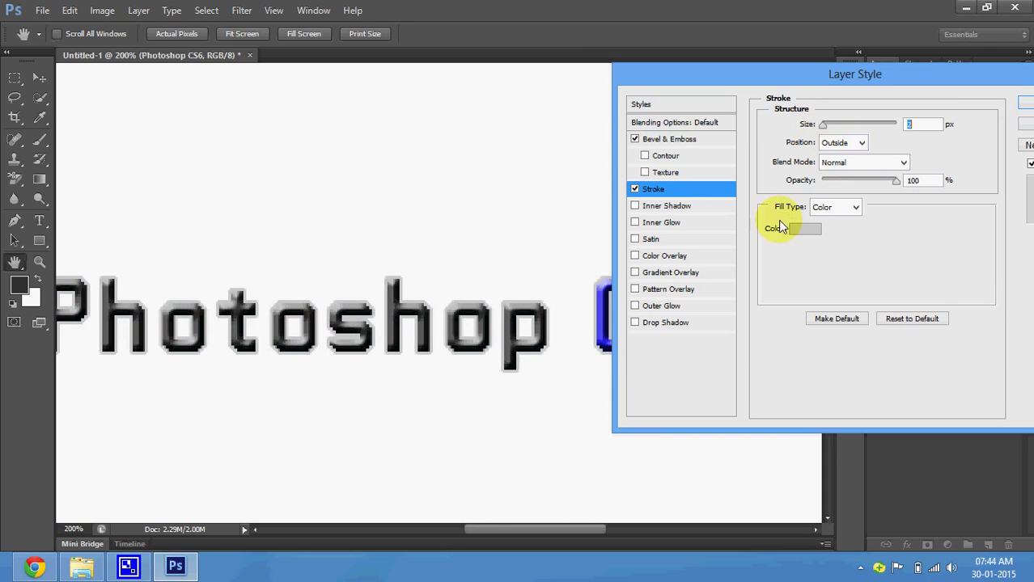
pyautogui.click(831, 148)
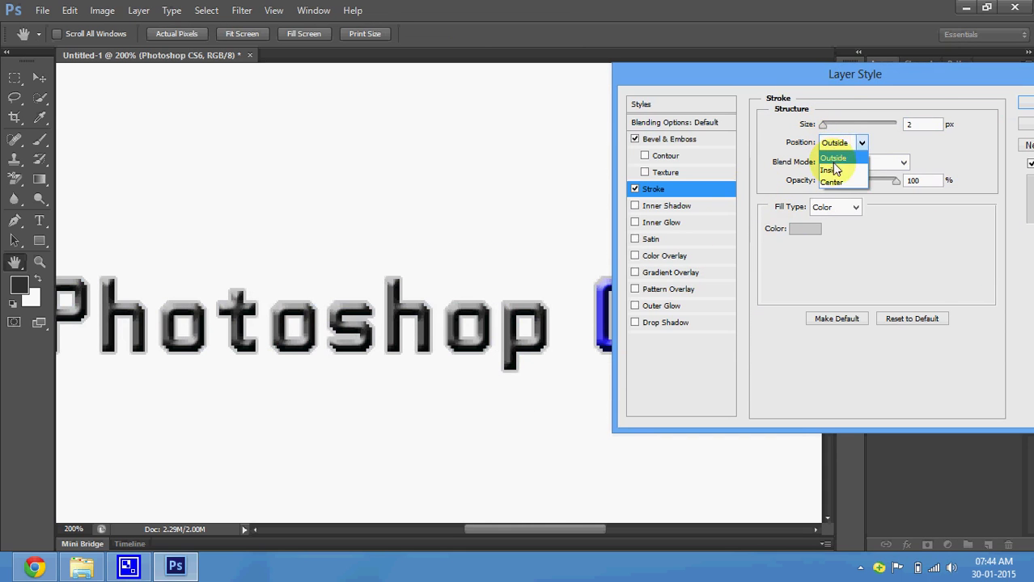
pyautogui.click(834, 166)
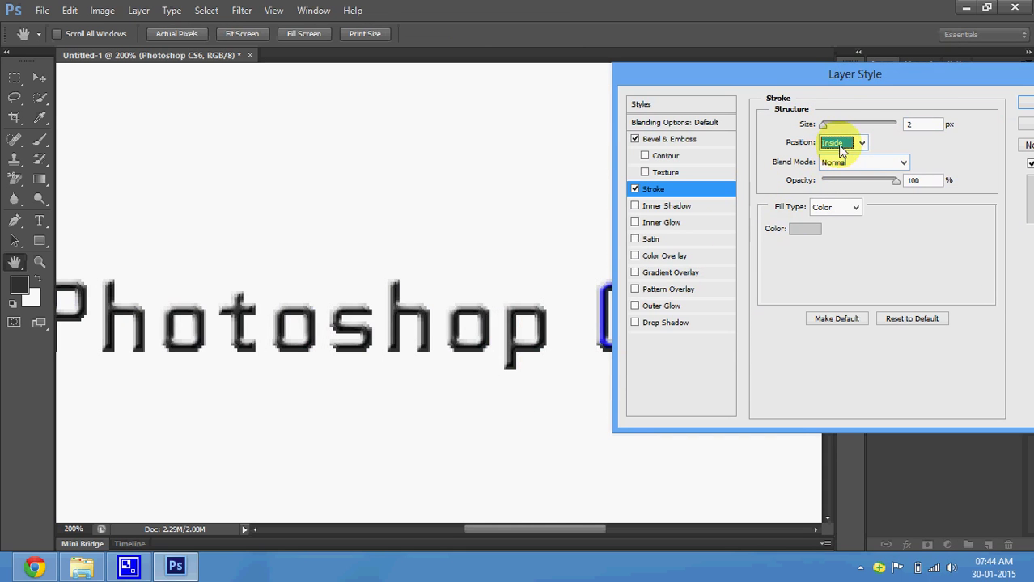
pyautogui.moveTo(820, 124)
pyautogui.mouseDown()
pyautogui.moveTo(837, 125)
pyautogui.moveTo(819, 128)
pyautogui.mouseUp()
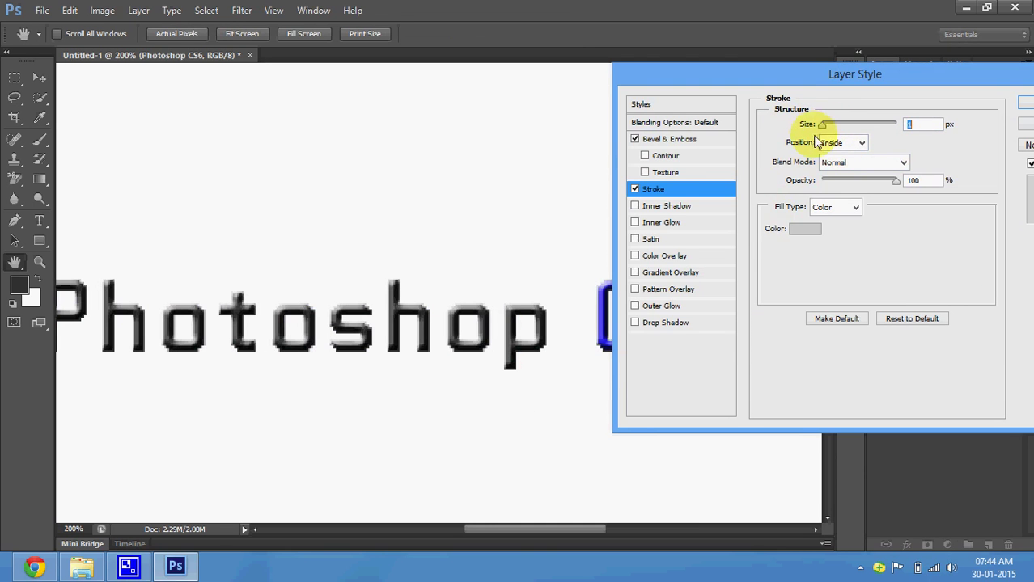
pyautogui.click(833, 143)
pyautogui.click(833, 159)
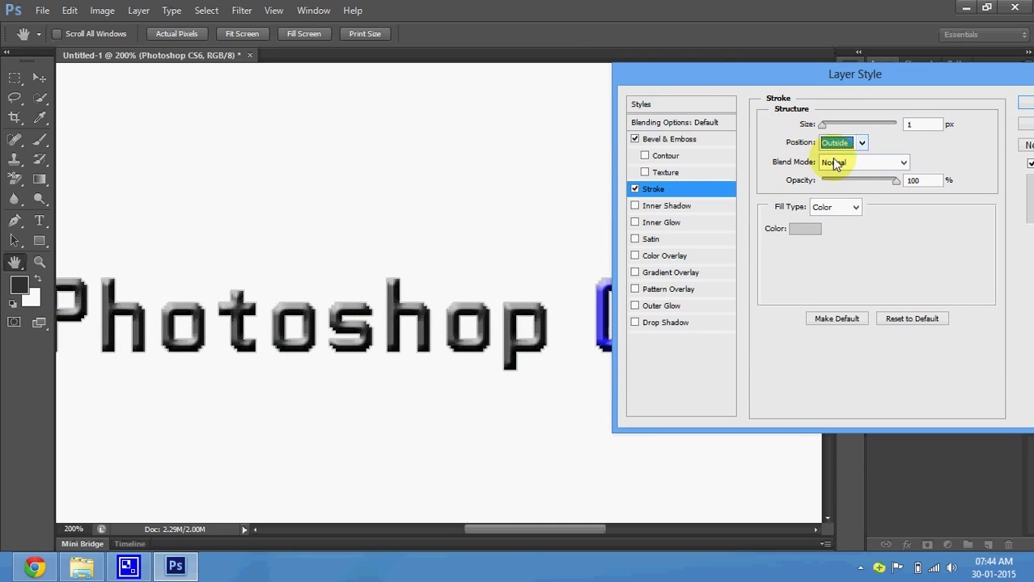
pyautogui.moveTo(822, 126); pyautogui.dragTo(821, 128)
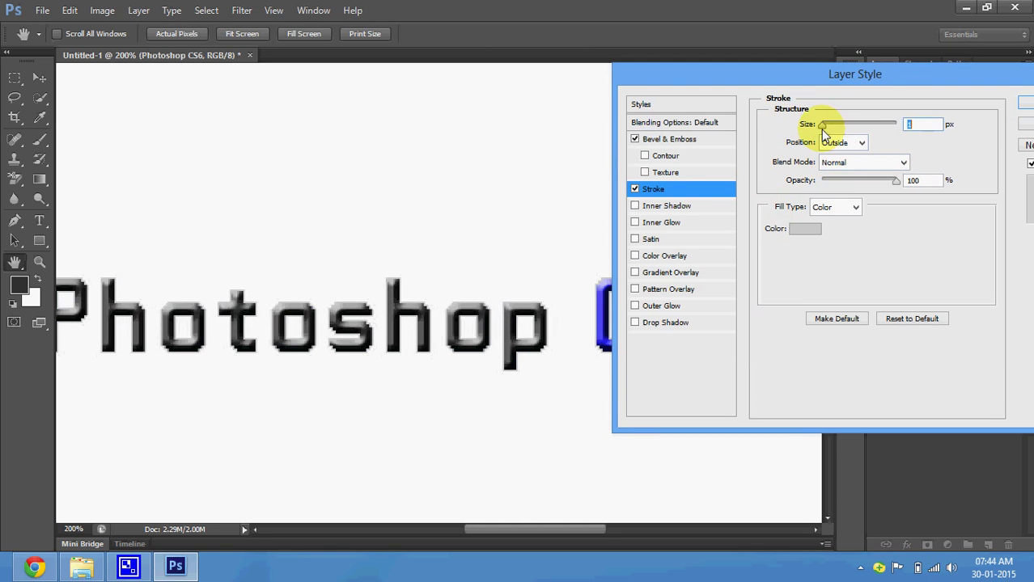
pyautogui.write('2')
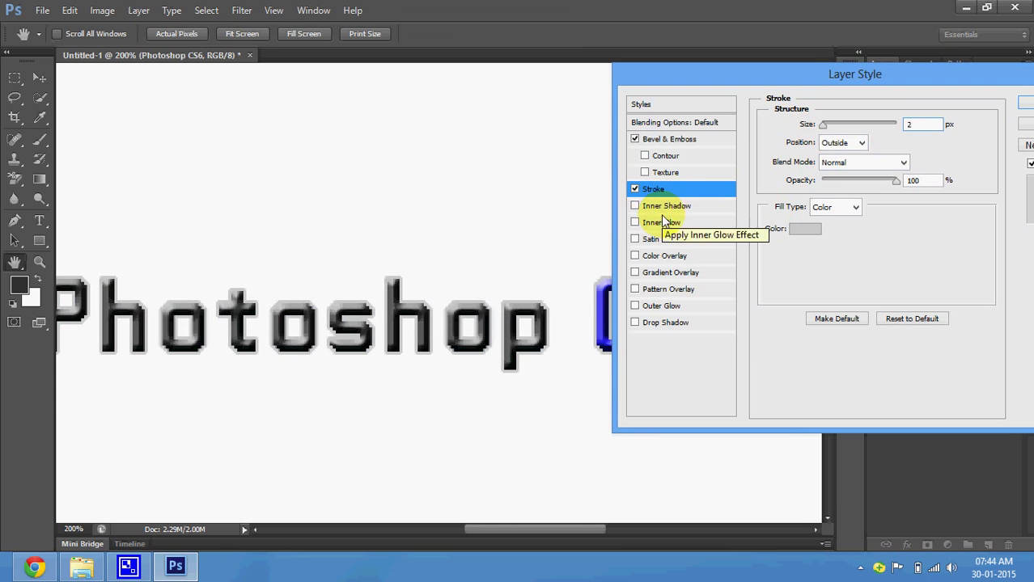
# Add a Drop Shadow with 7 px distance, 0% spread and 2 px size, and apply the styles.
pyautogui.click(661, 323)
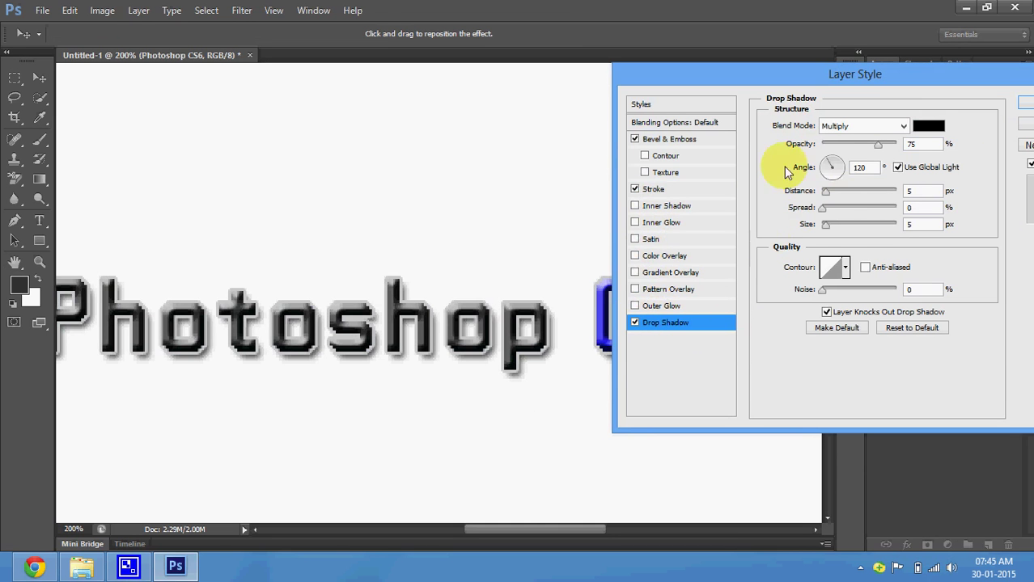
pyautogui.moveTo(826, 193)
pyautogui.mouseDown()
pyautogui.moveTo(855, 195)
pyautogui.moveTo(828, 193)
pyautogui.mouseUp()
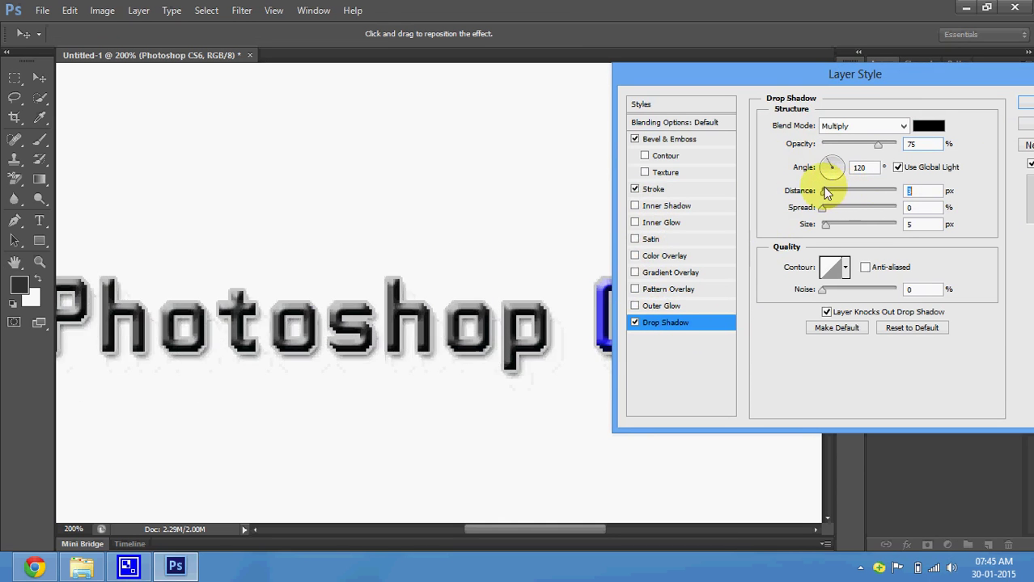
pyautogui.moveTo(823, 209)
pyautogui.mouseDown()
pyautogui.moveTo(904, 219)
pyautogui.moveTo(808, 212)
pyautogui.mouseUp()
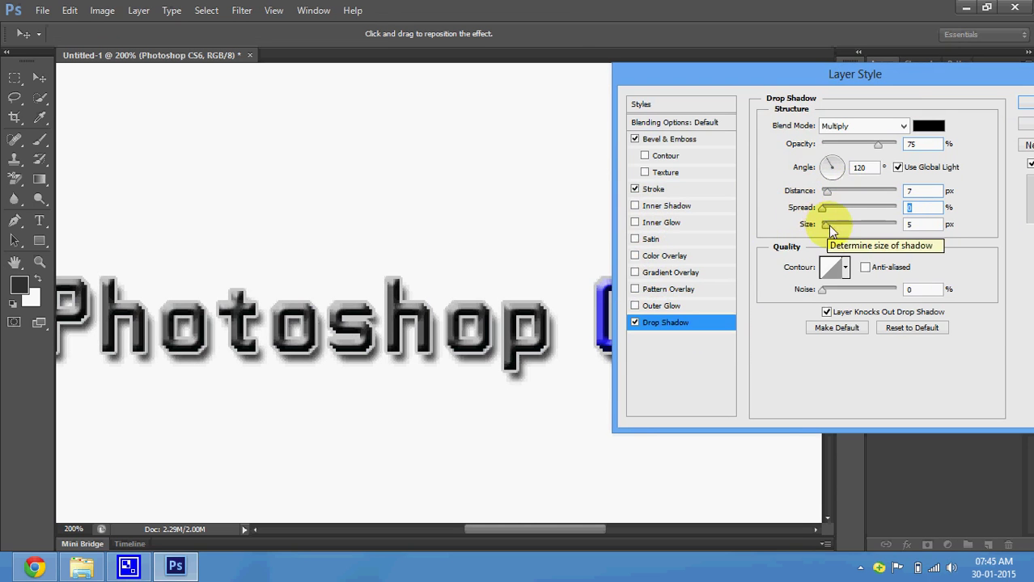
pyautogui.moveTo(823, 225)
pyautogui.mouseDown()
pyautogui.moveTo(840, 232)
pyautogui.moveTo(828, 228)
pyautogui.mouseUp()
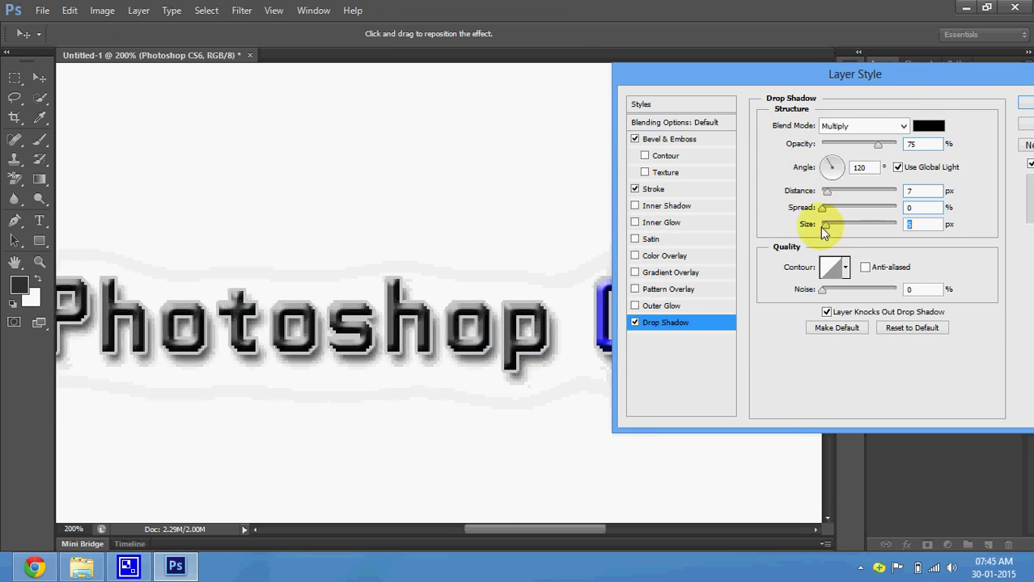
pyautogui.write('10')
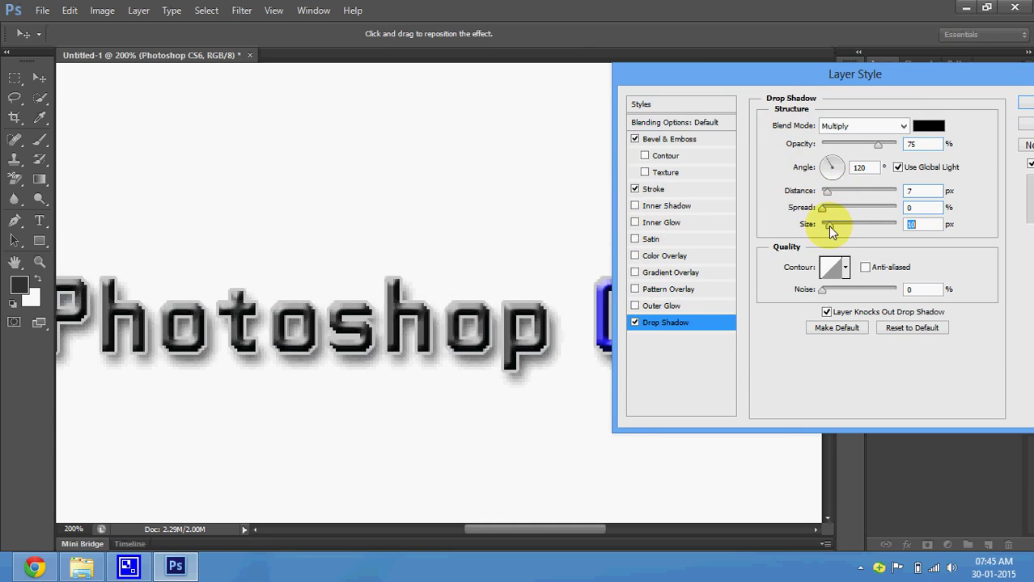
pyautogui.moveTo(828, 227); pyautogui.dragTo(828, 228)
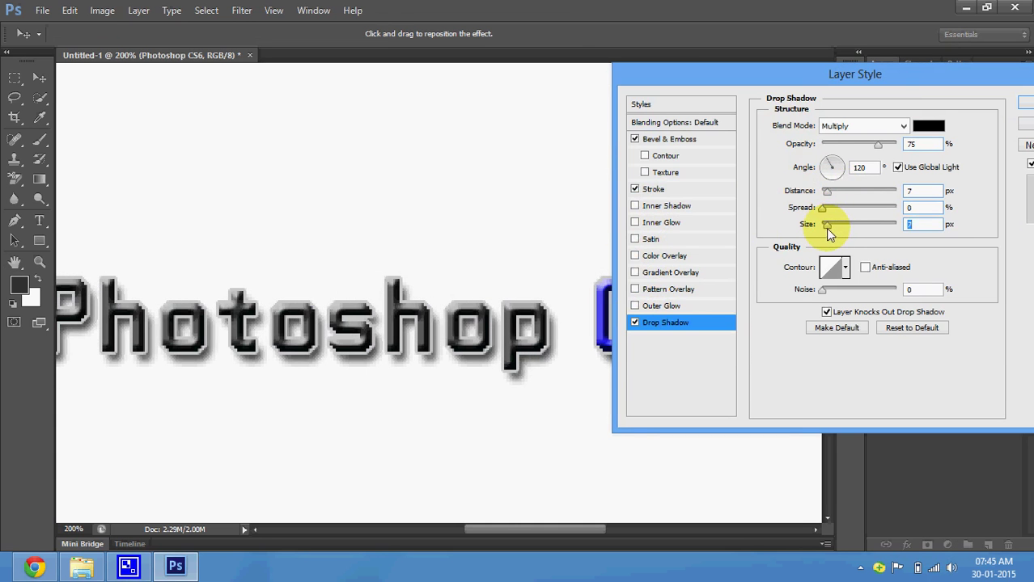
pyautogui.click(1026, 103)
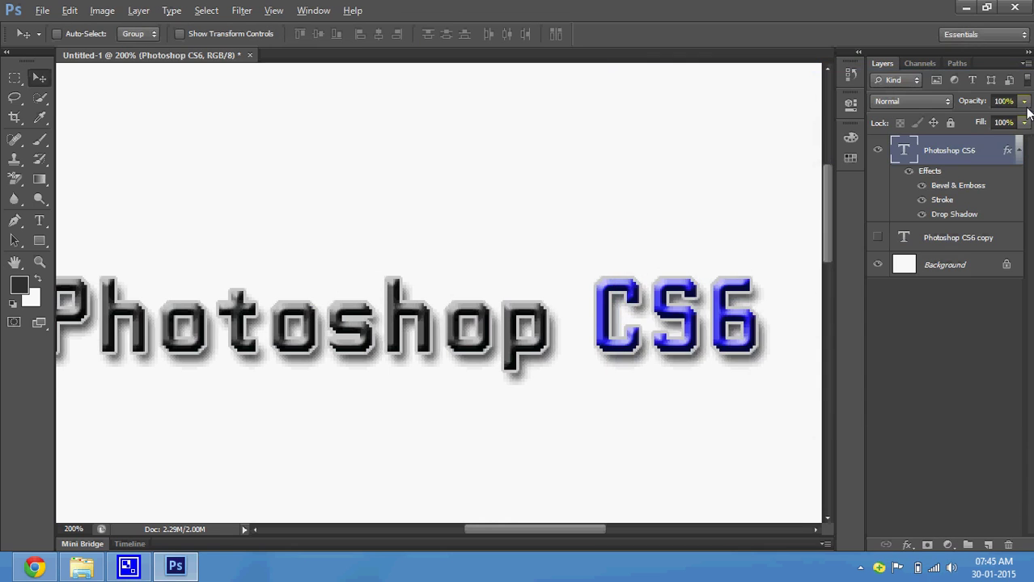
pyautogui.hotkey('ctrl', '-')
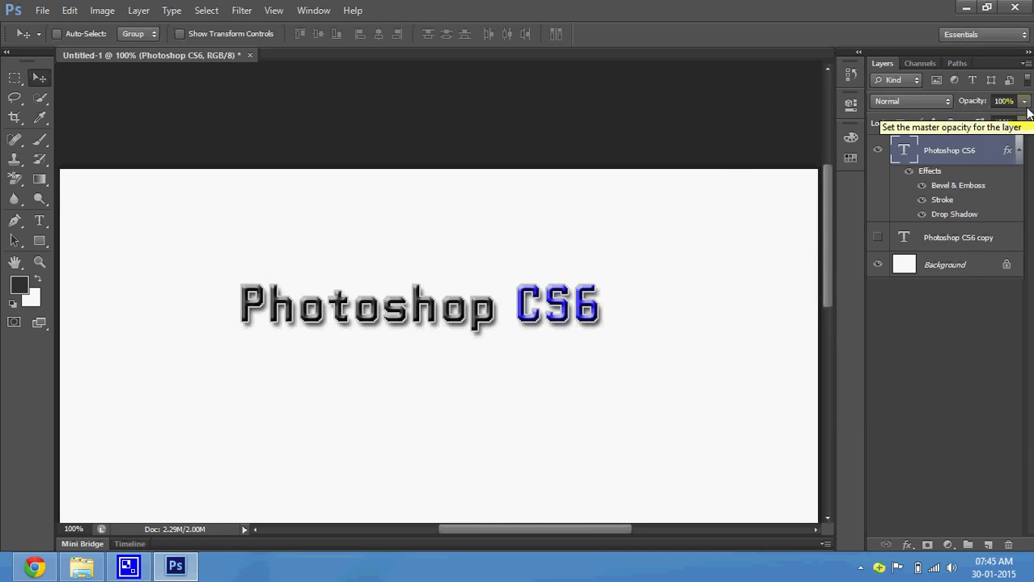
pyautogui.click(719, 177)
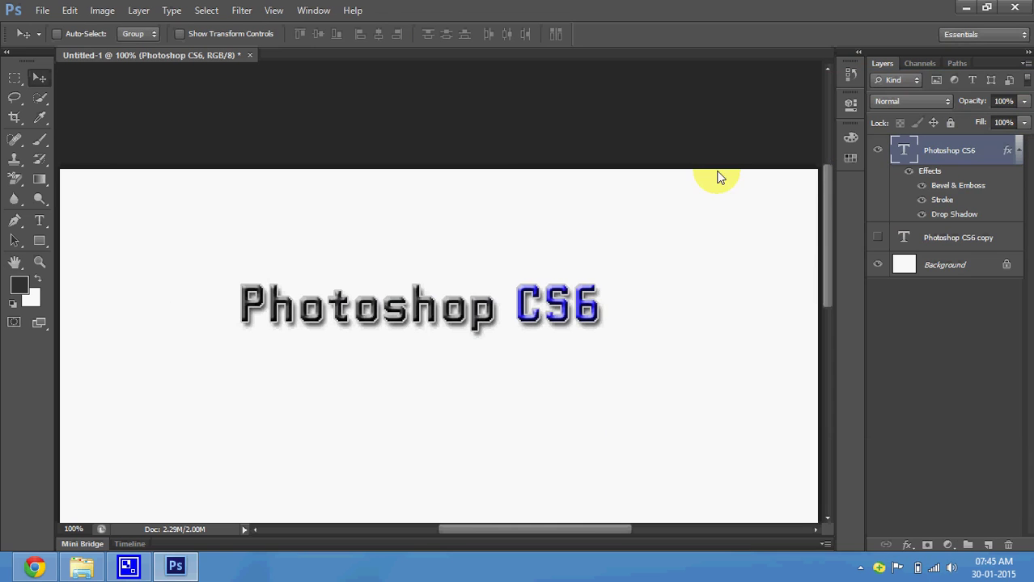
pyautogui.click(29, 167)
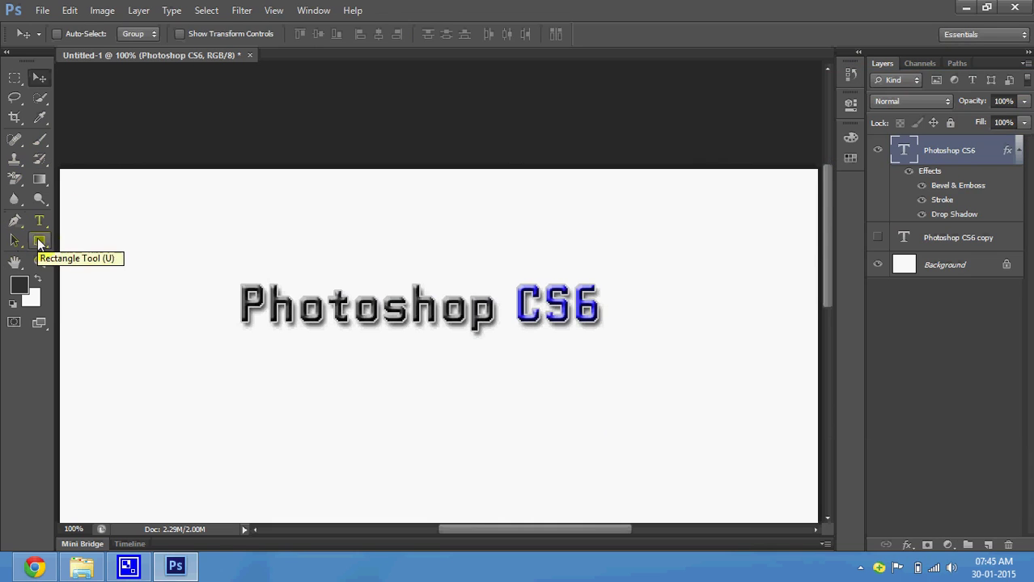
# Switch to the Custom Shape tool and load the All set, saving the current shapes first.
pyautogui.click(39, 241)
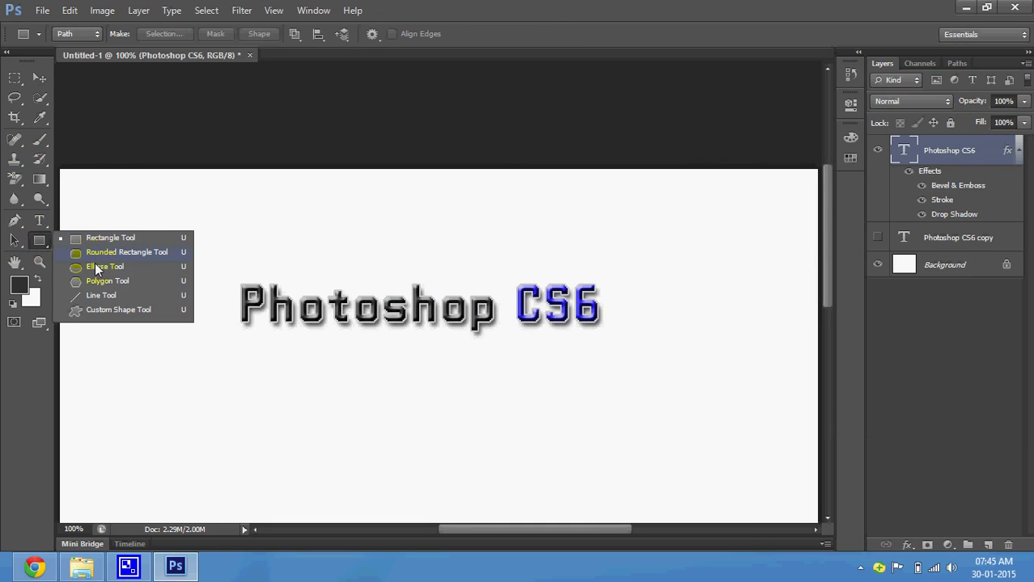
pyautogui.click(107, 308)
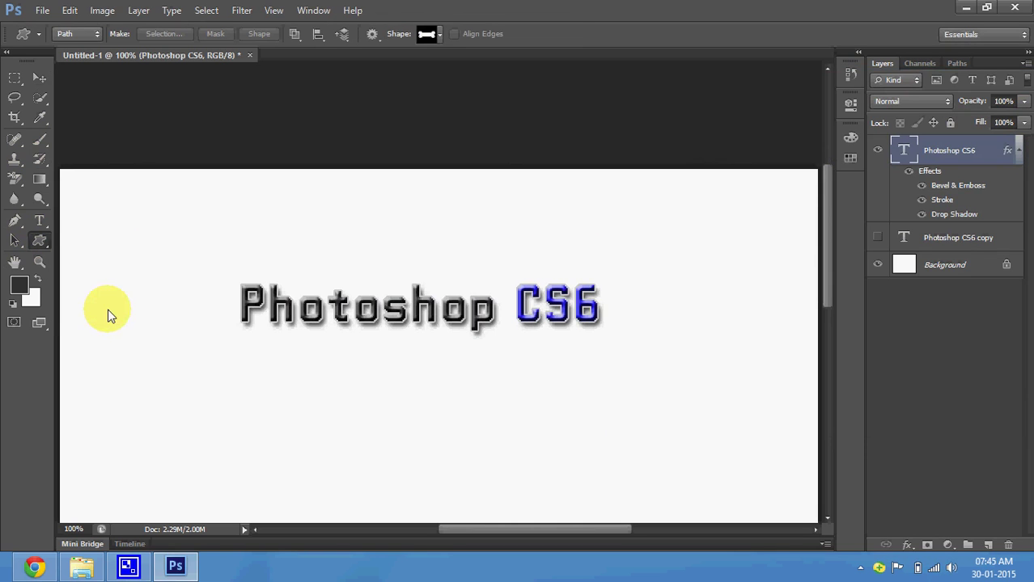
pyautogui.click(440, 34)
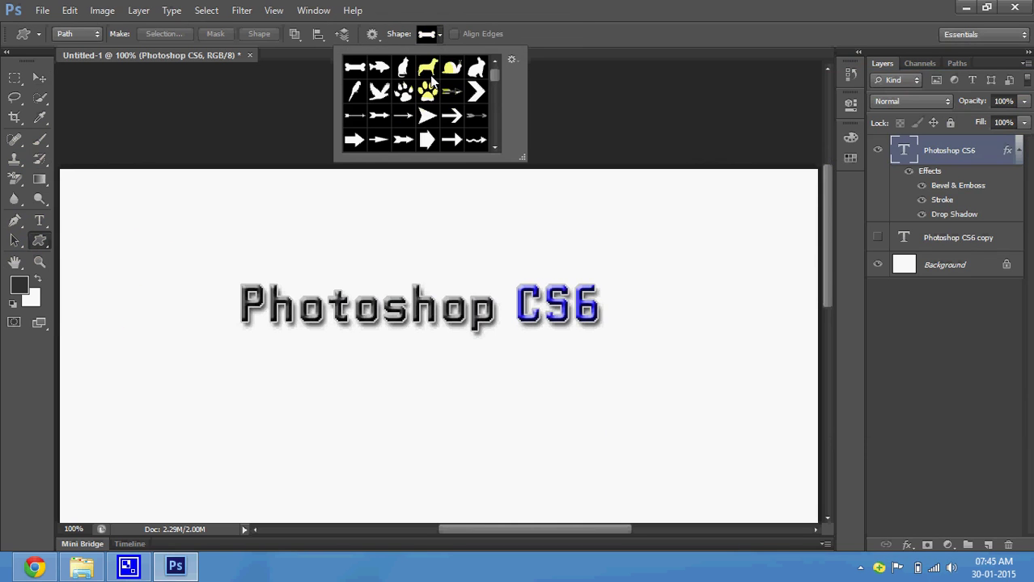
pyautogui.moveTo(495, 74)
pyautogui.mouseDown()
pyautogui.moveTo(495, 121)
pyautogui.moveTo(497, 65)
pyautogui.mouseUp()
pyautogui.click(513, 57)
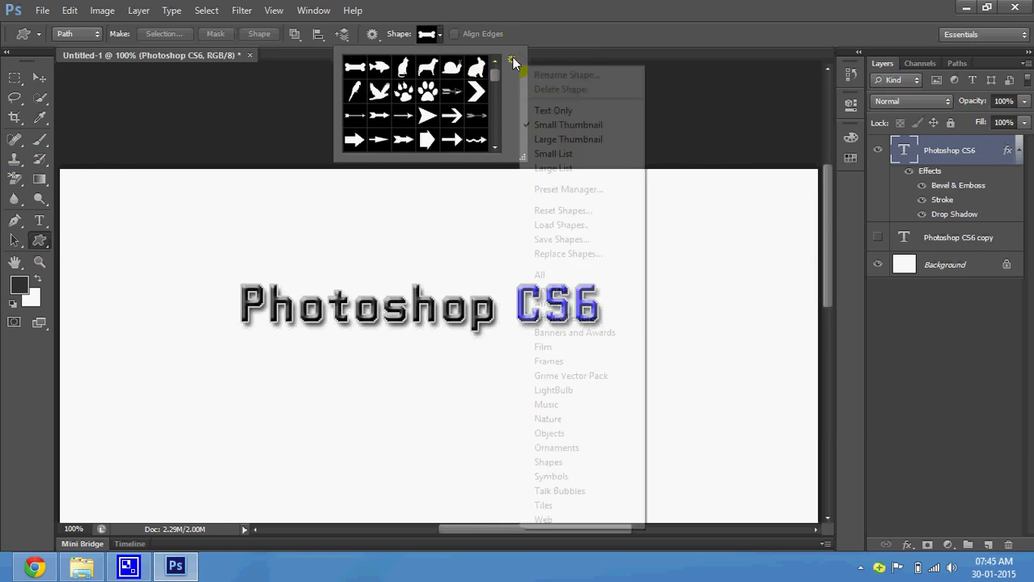
pyautogui.click(617, 279)
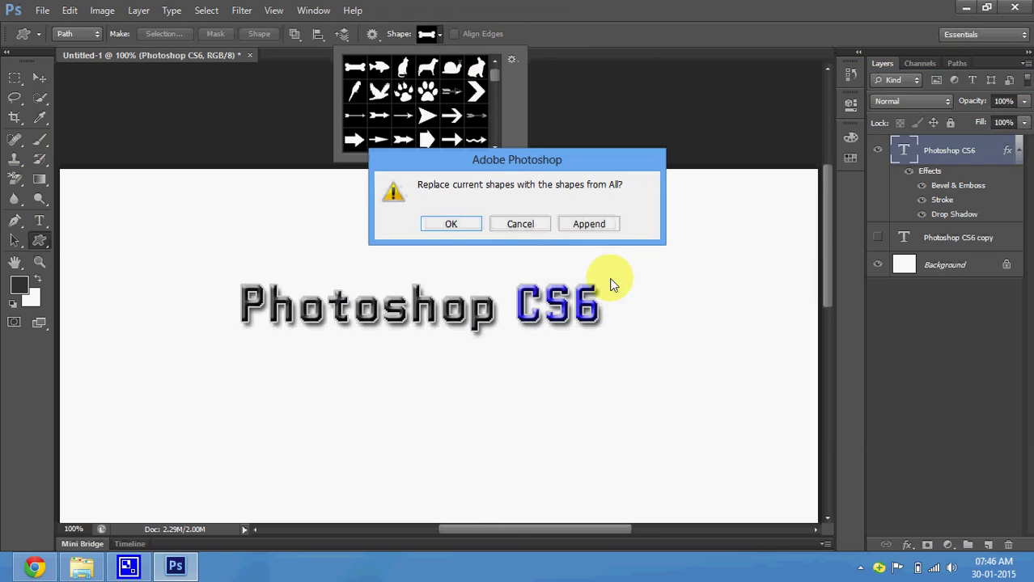
pyautogui.click(476, 226)
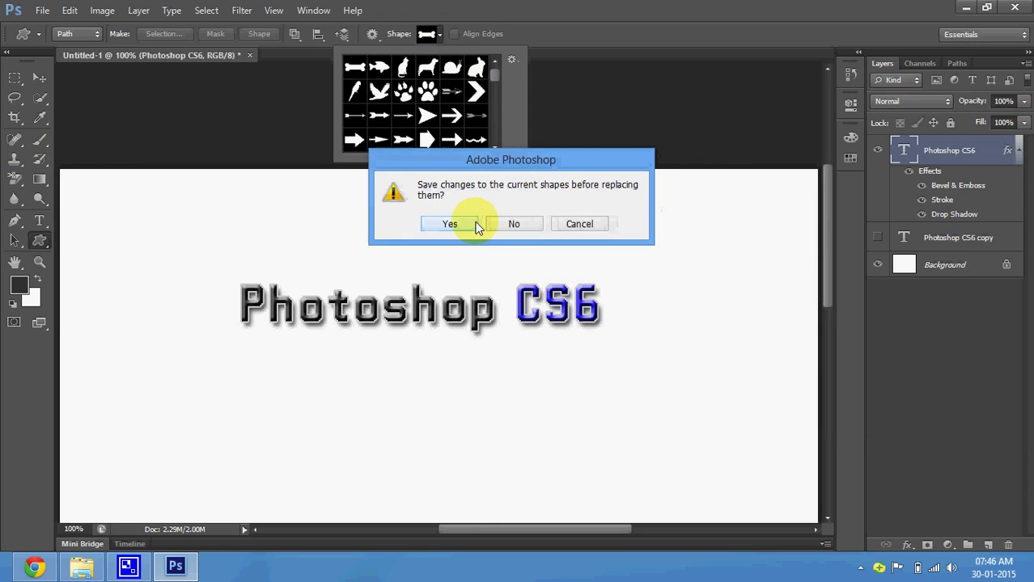
pyautogui.click(476, 226)
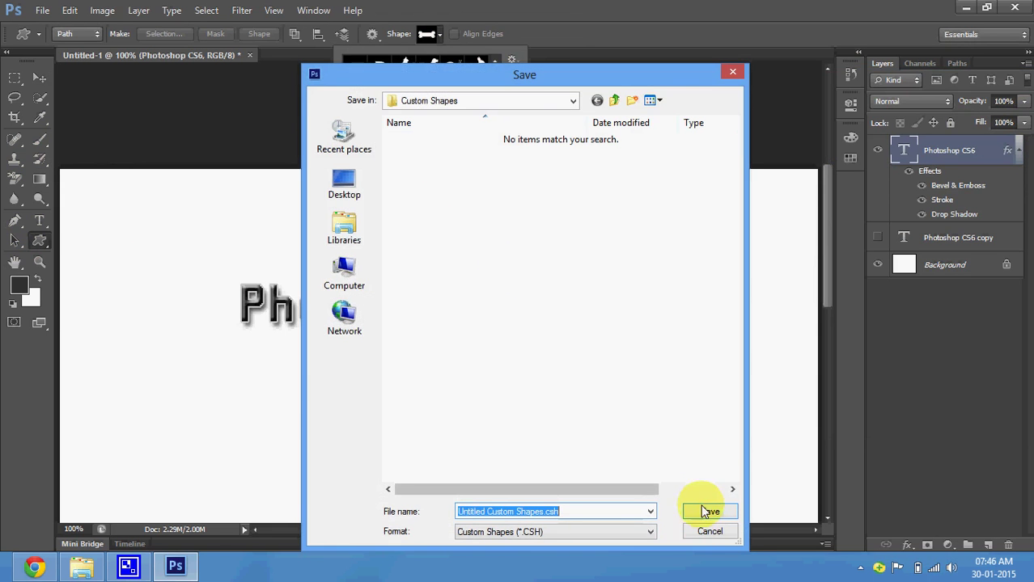
pyautogui.click(706, 531)
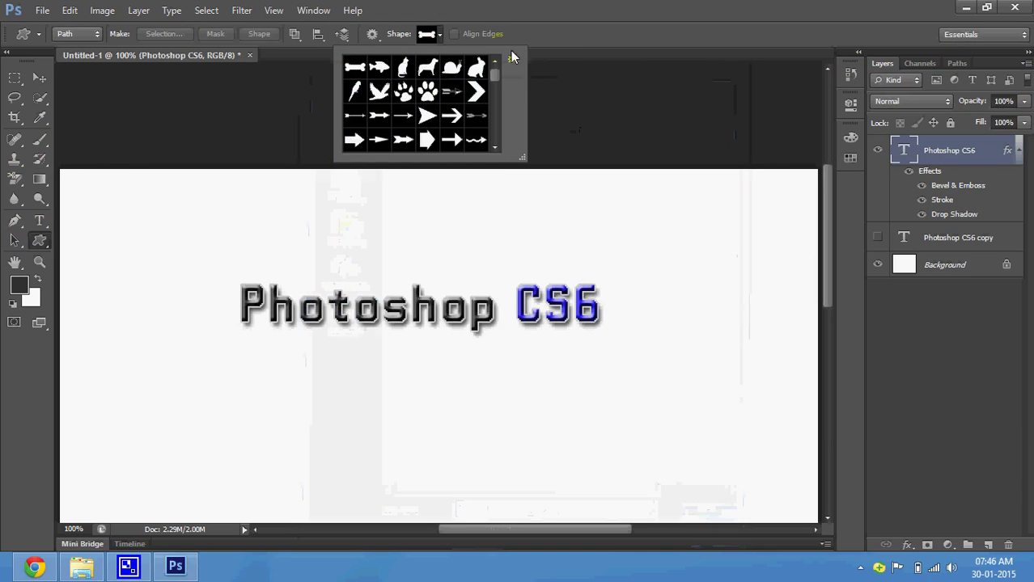
# Replace the current shapes with the All set and browse the loaded shape library.
pyautogui.click(511, 59)
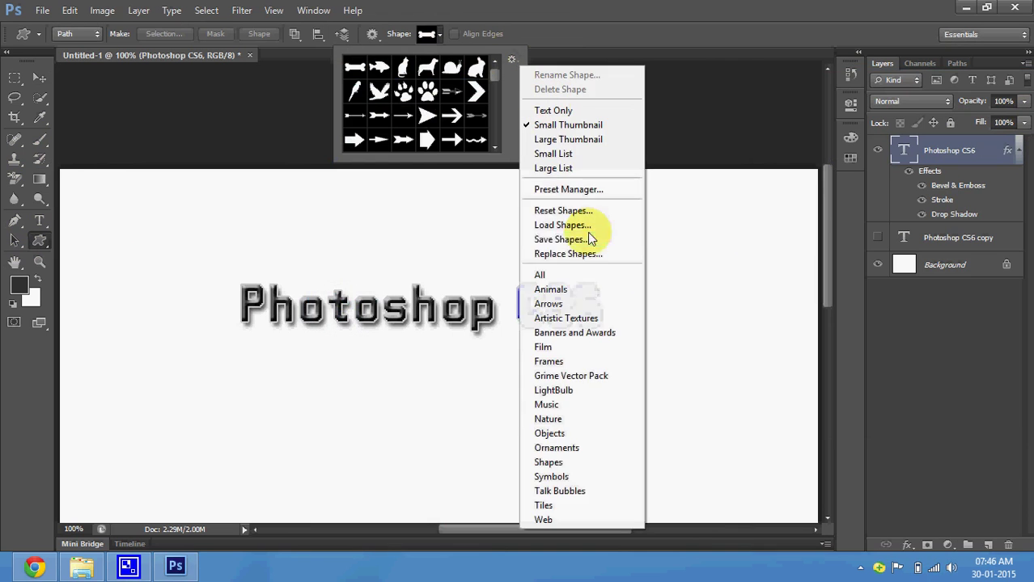
pyautogui.click(579, 276)
pyautogui.click(471, 226)
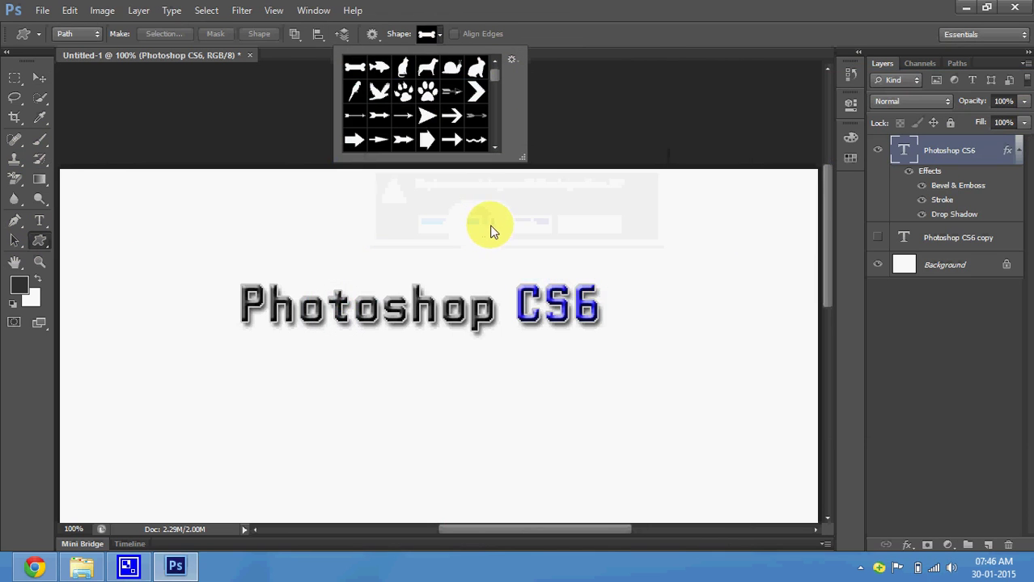
pyautogui.click(494, 81)
pyautogui.moveTo(493, 71)
pyautogui.mouseDown()
pyautogui.moveTo(499, 145)
pyautogui.moveTo(498, 72)
pyautogui.mouseUp()
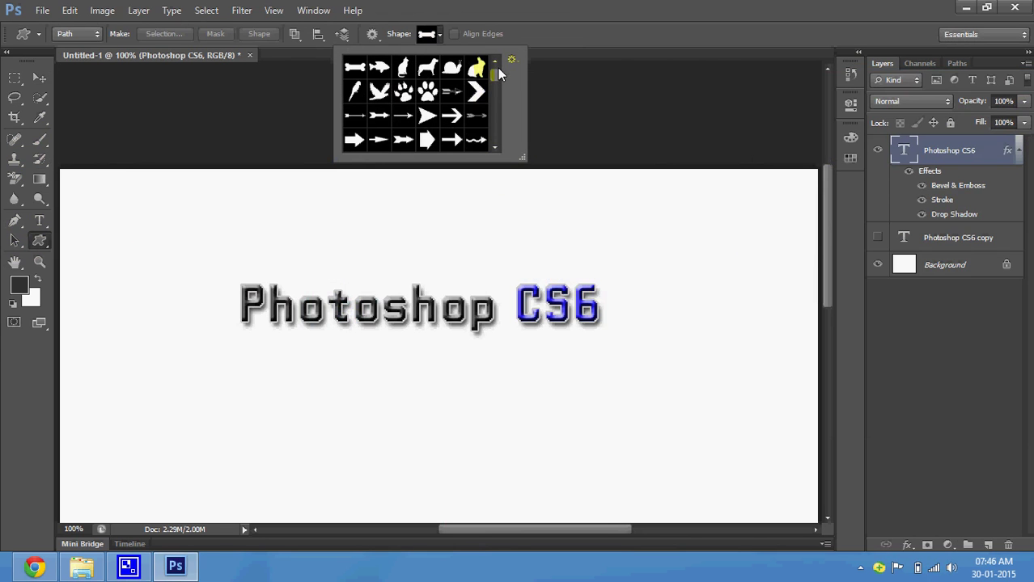
pyautogui.click(40, 241)
pyautogui.rightClick(42, 241)
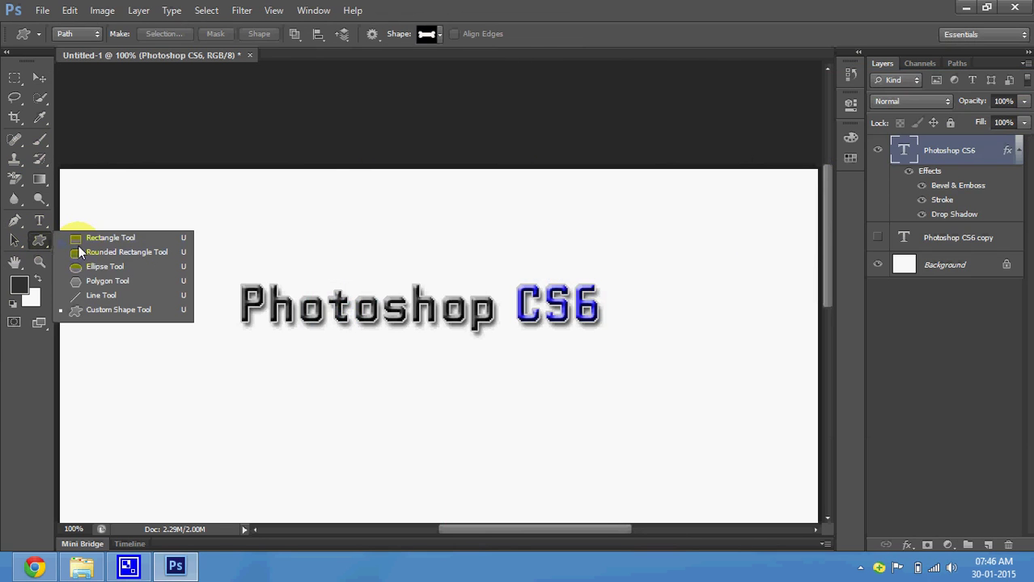
# Use the Rectangle tool with pink #eb5e99 foreground colour in Shape mode.
pyautogui.click(79, 241)
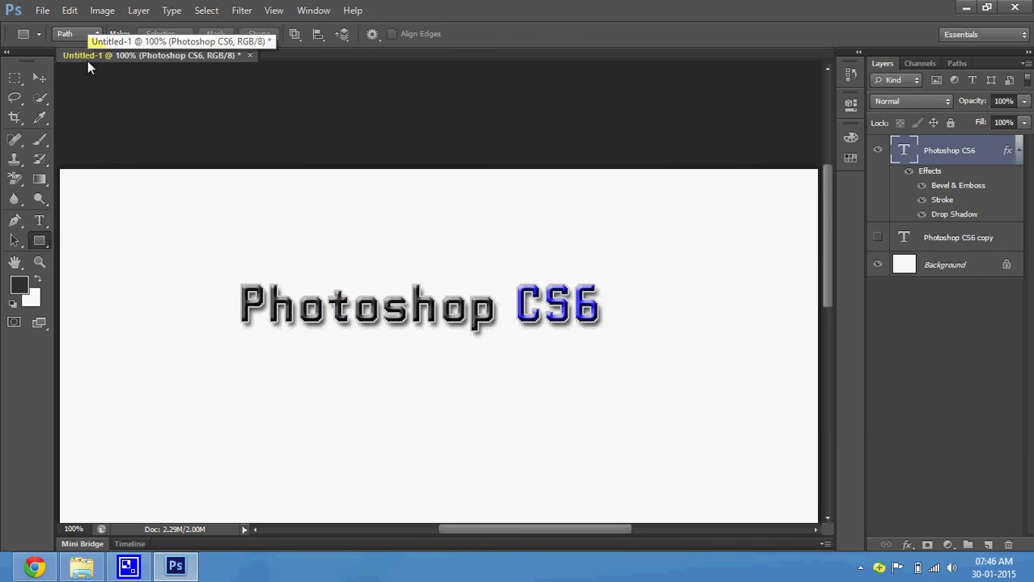
pyautogui.click(20, 285)
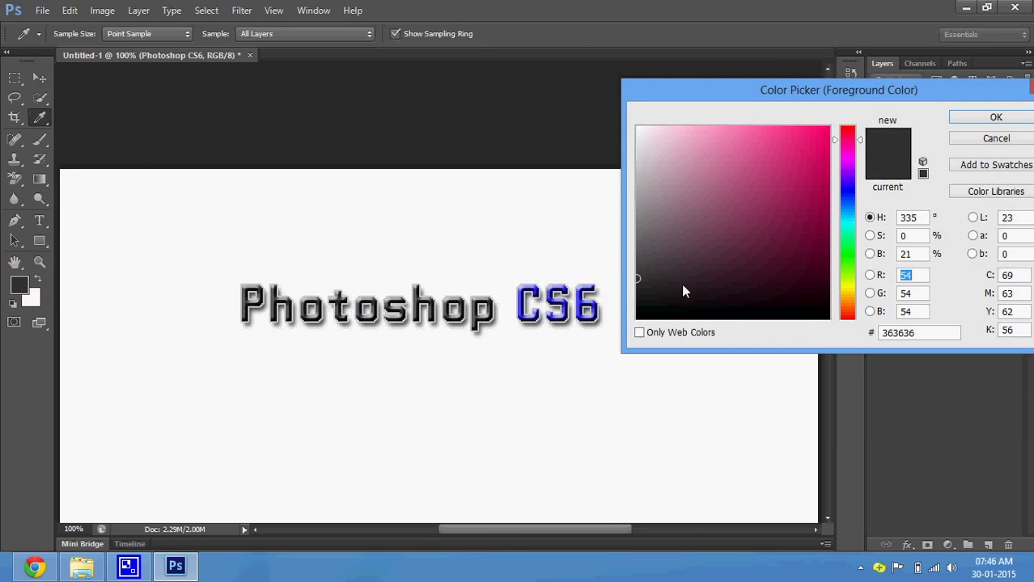
pyautogui.click(784, 215)
pyautogui.click(752, 142)
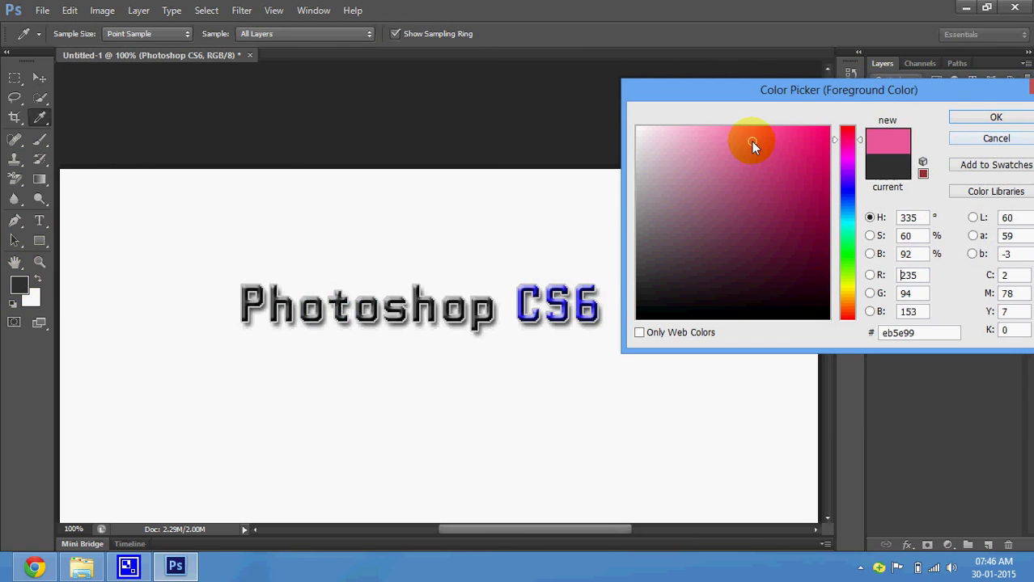
pyautogui.click(972, 120)
pyautogui.press('u')
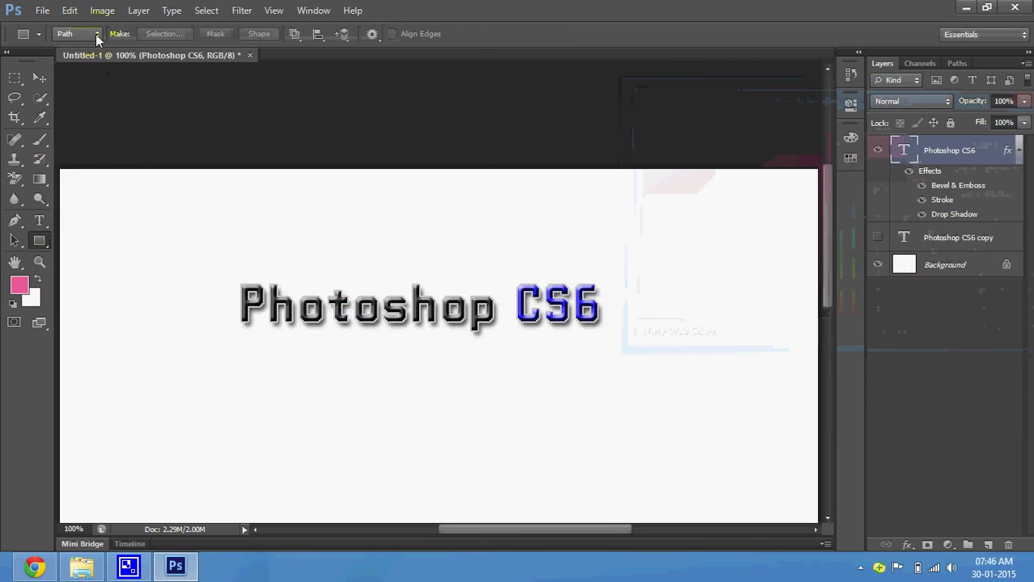
pyautogui.click(84, 36)
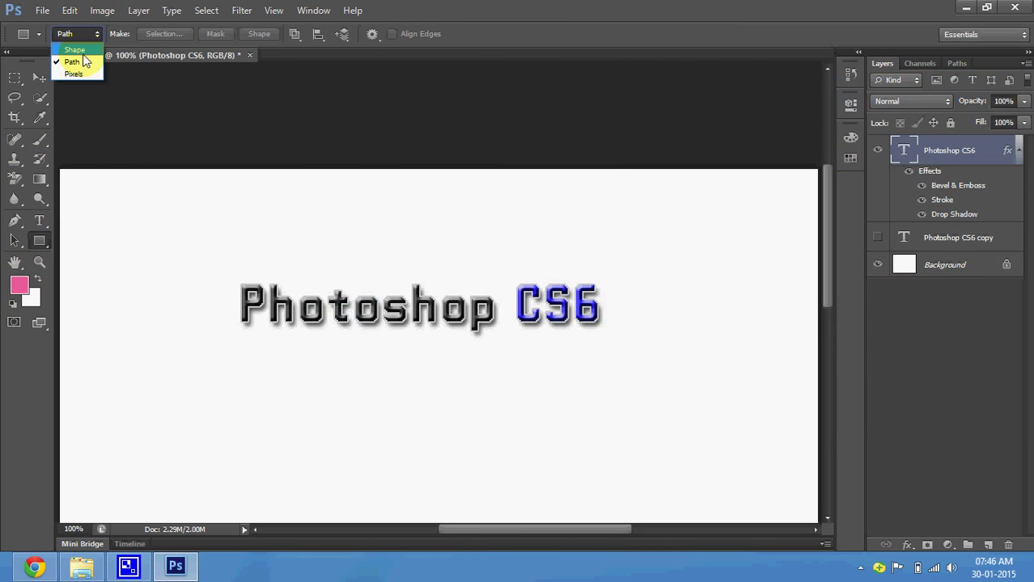
pyautogui.click(82, 52)
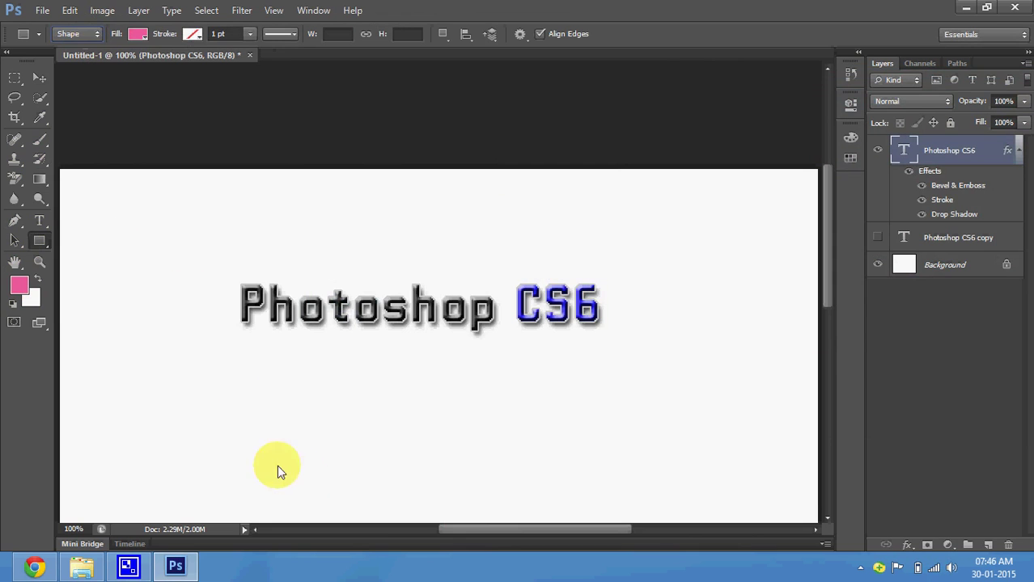
# Draw a large pink rectangle below the text and discard a test rectangle path.
pyautogui.moveTo(210, 364); pyautogui.dragTo(556, 472)
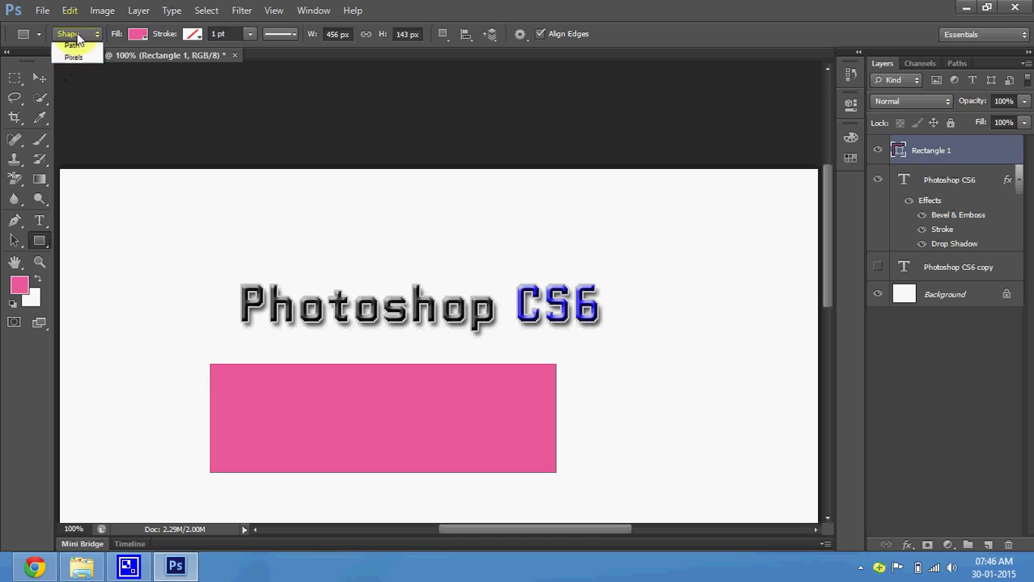
pyautogui.click(73, 46)
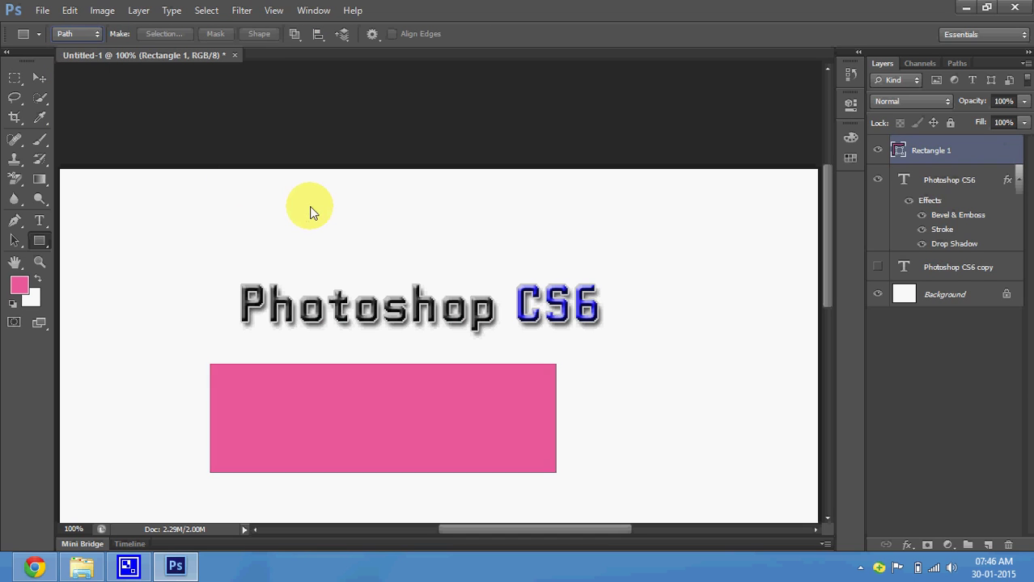
pyautogui.moveTo(310, 208); pyautogui.dragTo(544, 274)
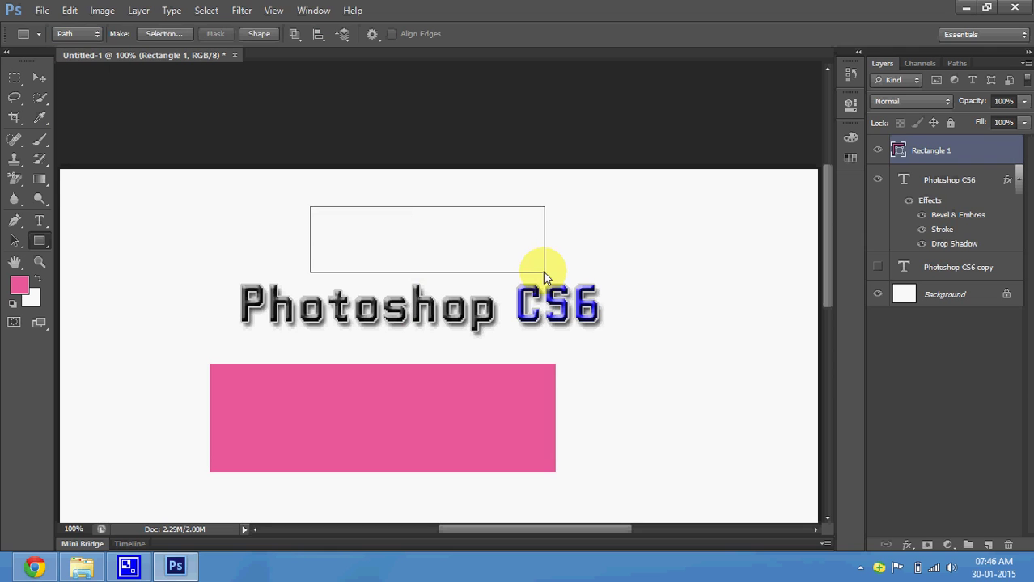
pyautogui.press('Escape')
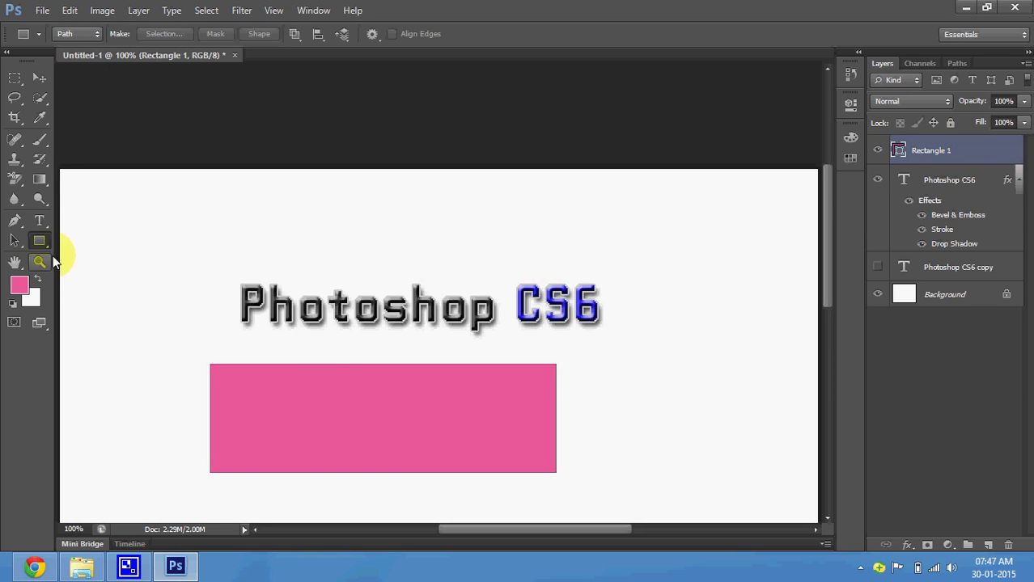
# Draw three small pink rectangles above and to the right of the text.
pyautogui.click(62, 31)
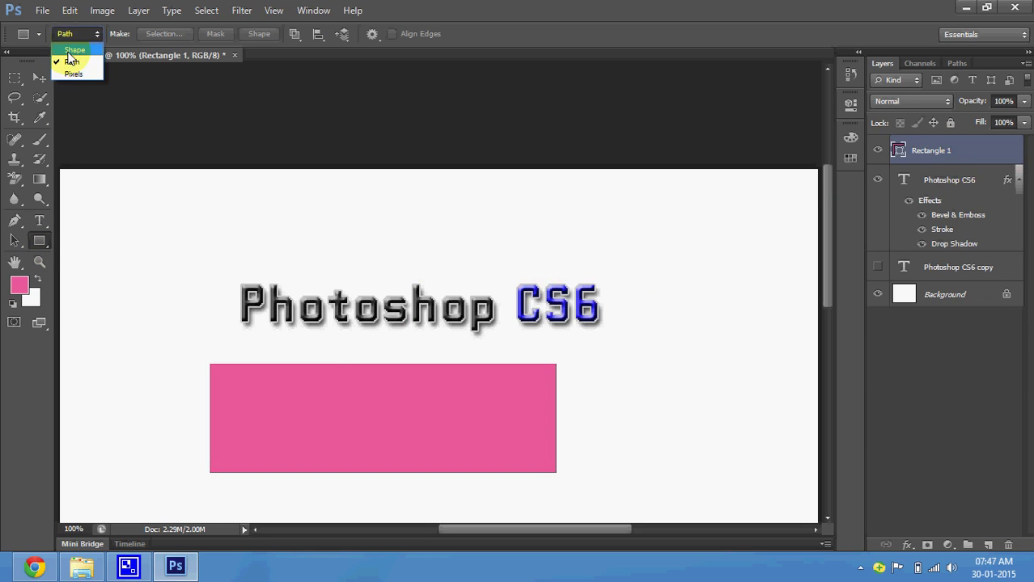
pyautogui.click(71, 51)
pyautogui.moveTo(404, 220); pyautogui.dragTo(457, 244)
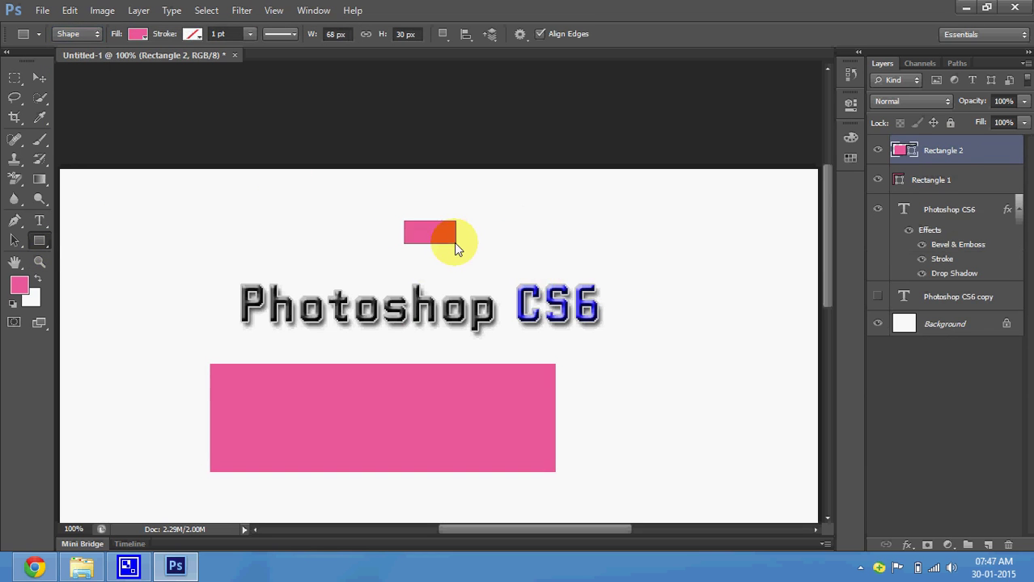
pyautogui.moveTo(587, 230); pyautogui.dragTo(614, 243)
pyautogui.moveTo(670, 325); pyautogui.dragTo(696, 345)
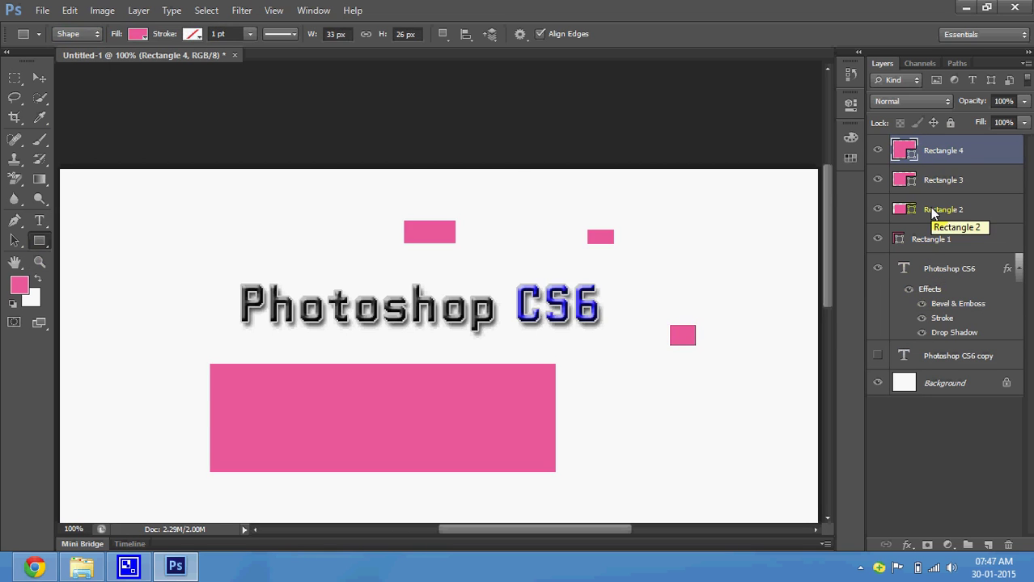
pyautogui.click(97, 34)
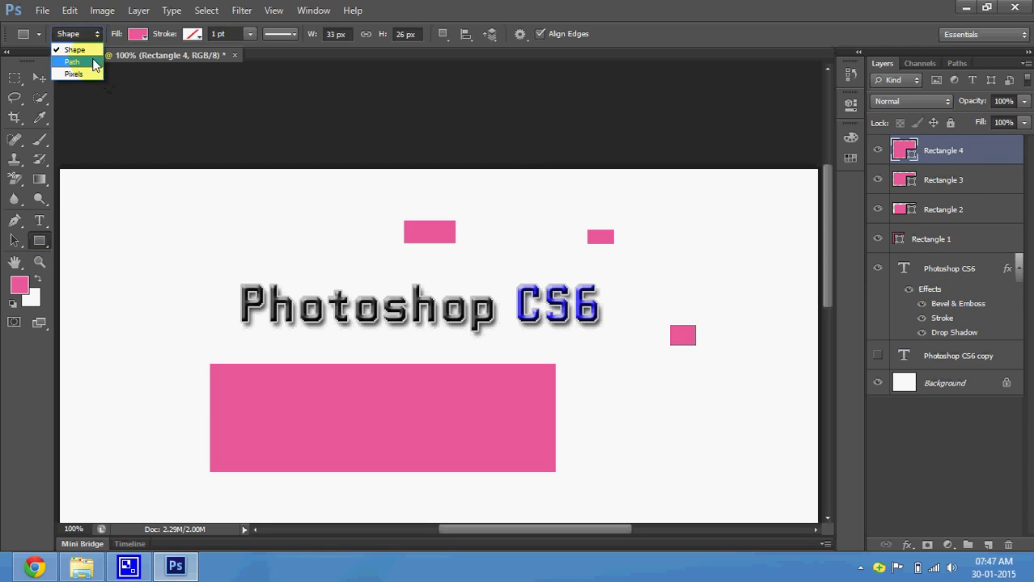
pyautogui.click(72, 62)
# Make a top-left rectangular selection on a new Layer 1 and pick dark maroon #6d0f36.
pyautogui.moveTo(94, 204); pyautogui.dragTo(180, 264)
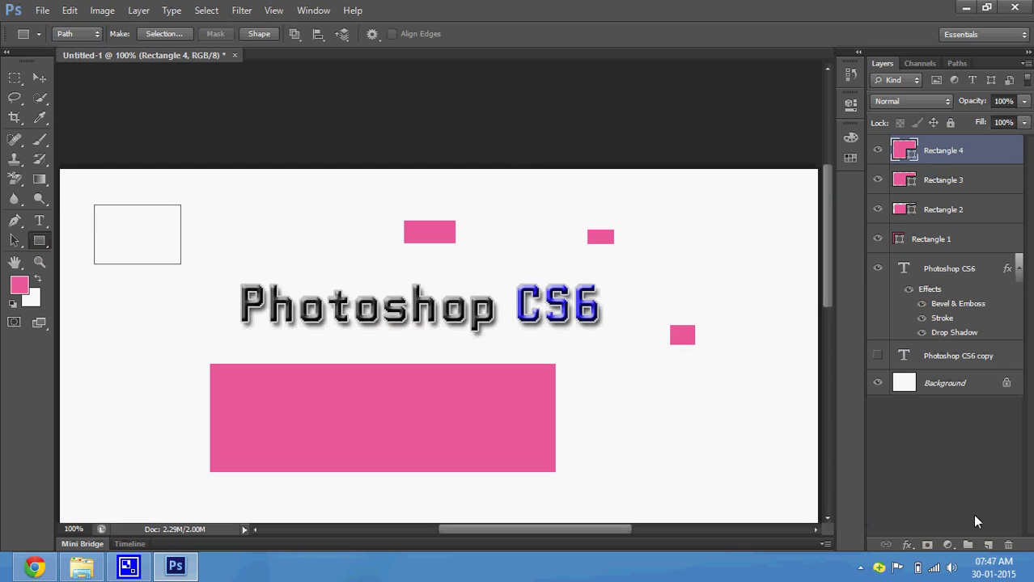
pyautogui.click(988, 546)
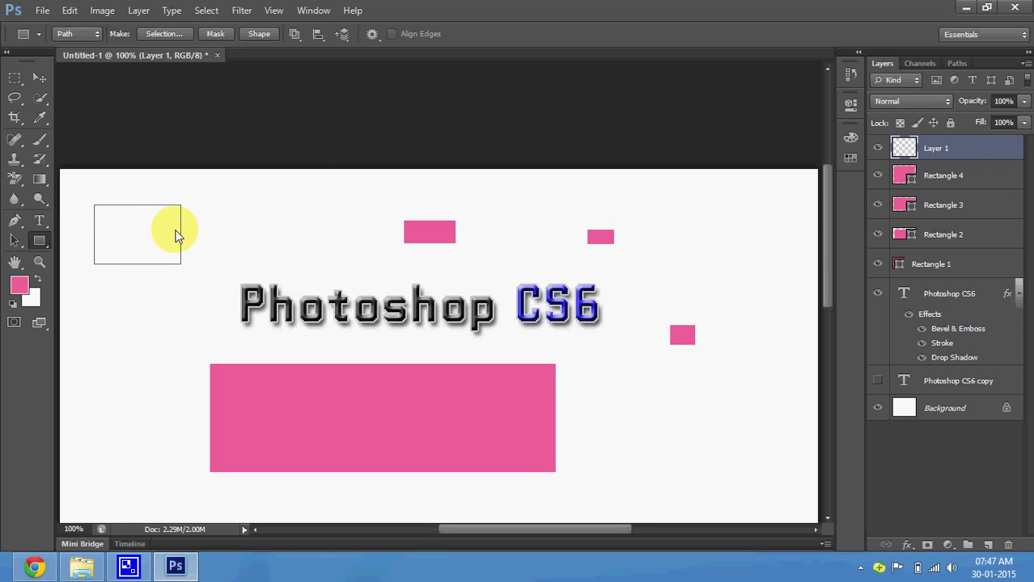
pyautogui.hotkey('ctrl', 'Return')
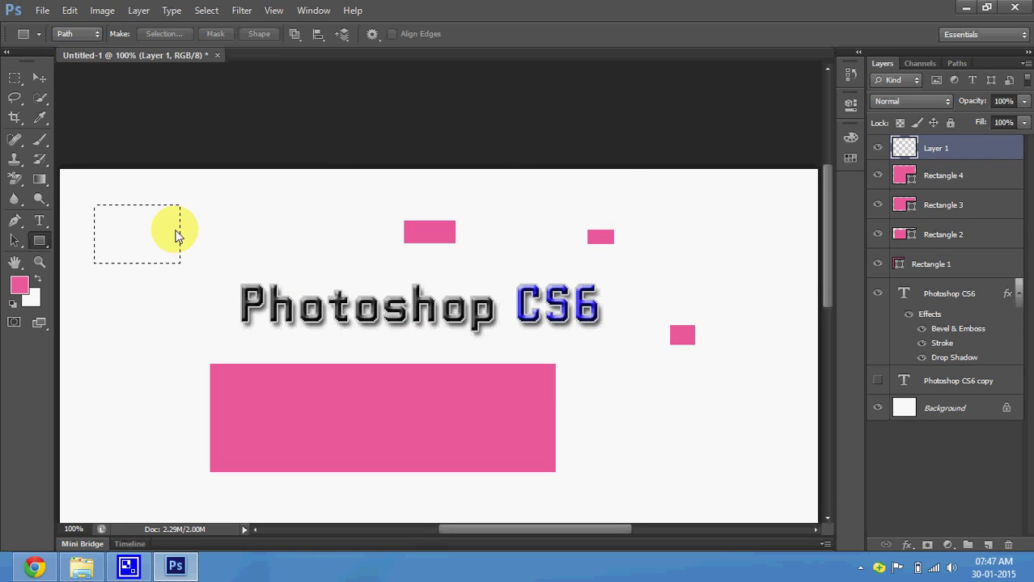
pyautogui.click(20, 285)
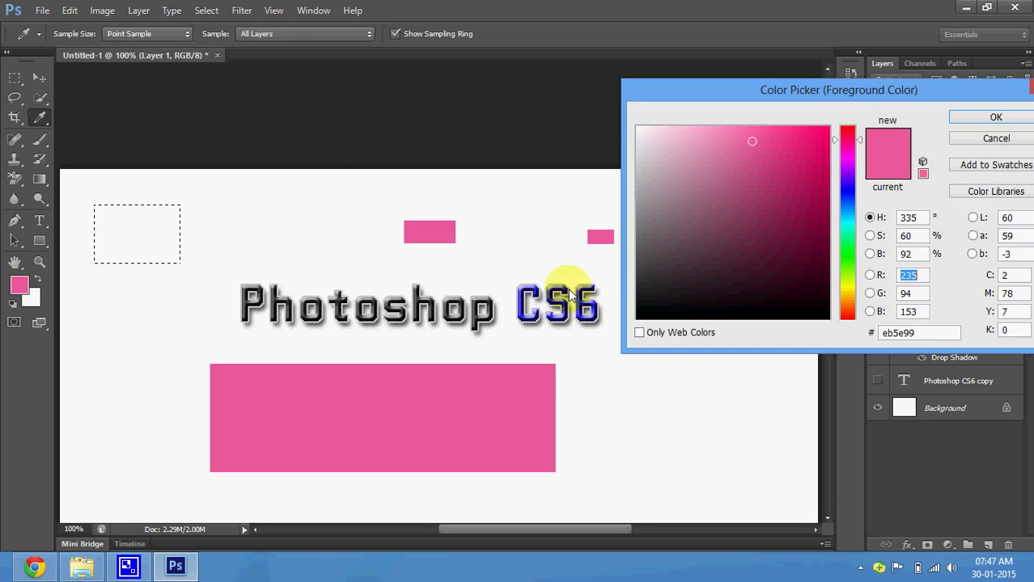
pyautogui.click(803, 233)
pyautogui.click(995, 117)
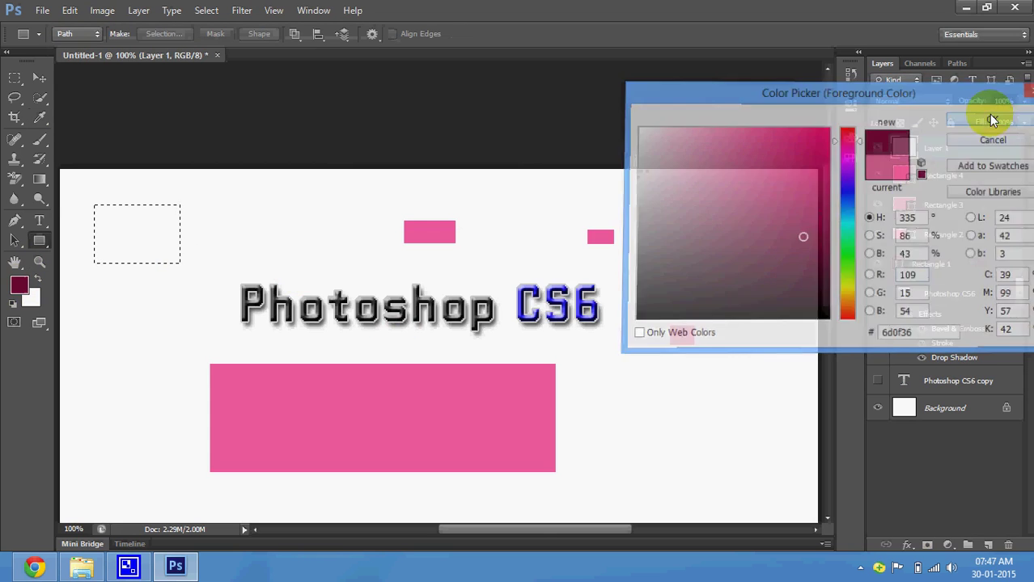
# Fill the selection with maroon using the Paint Bucket, then undo the fill.
pyautogui.click(39, 180)
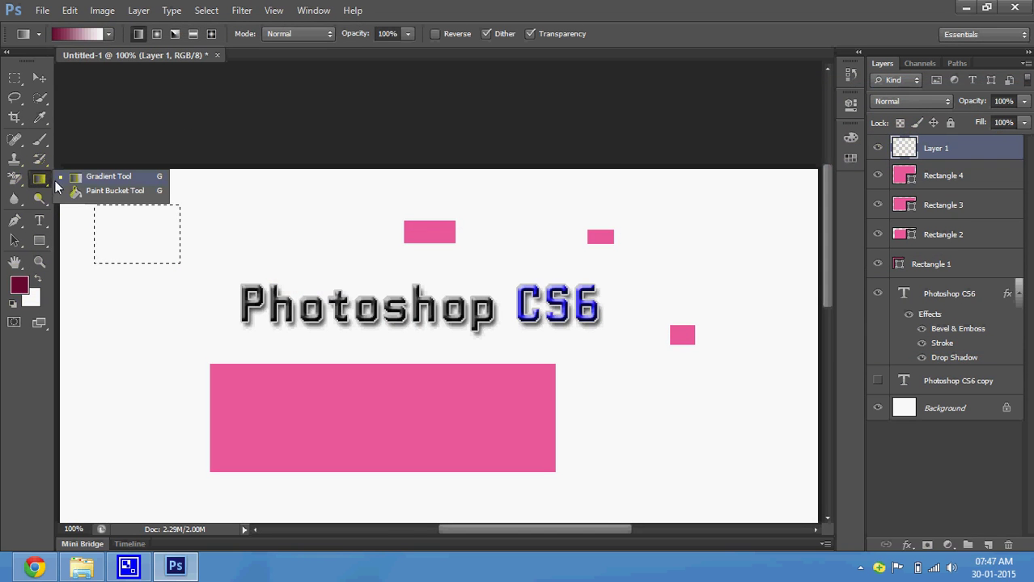
pyautogui.click(78, 193)
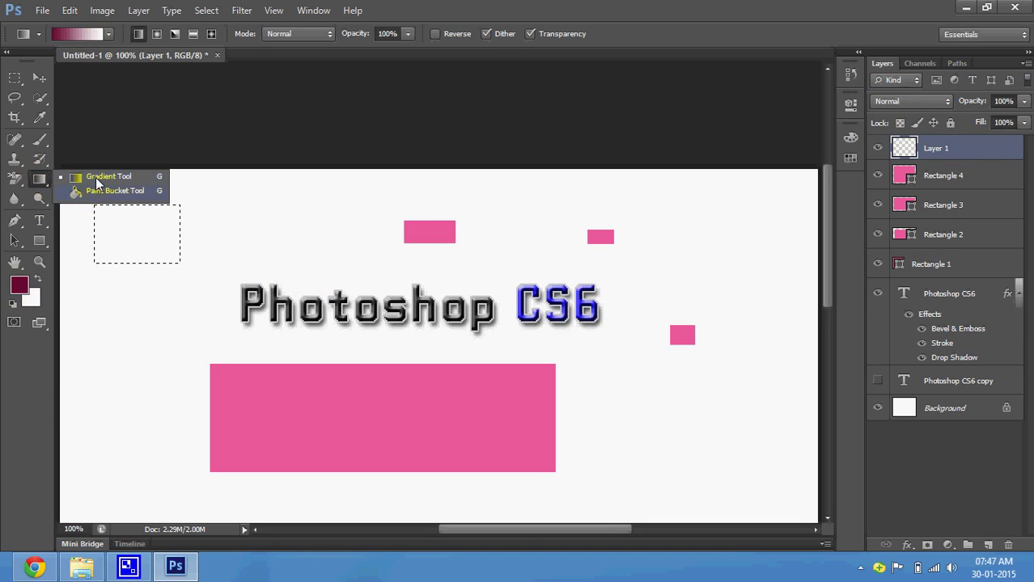
pyautogui.click(84, 193)
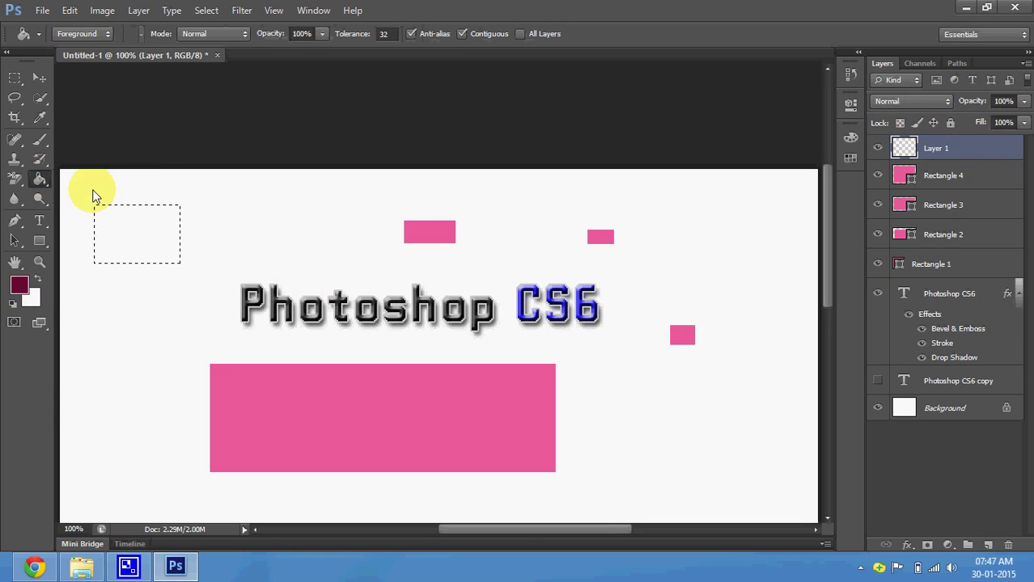
pyautogui.click(152, 240)
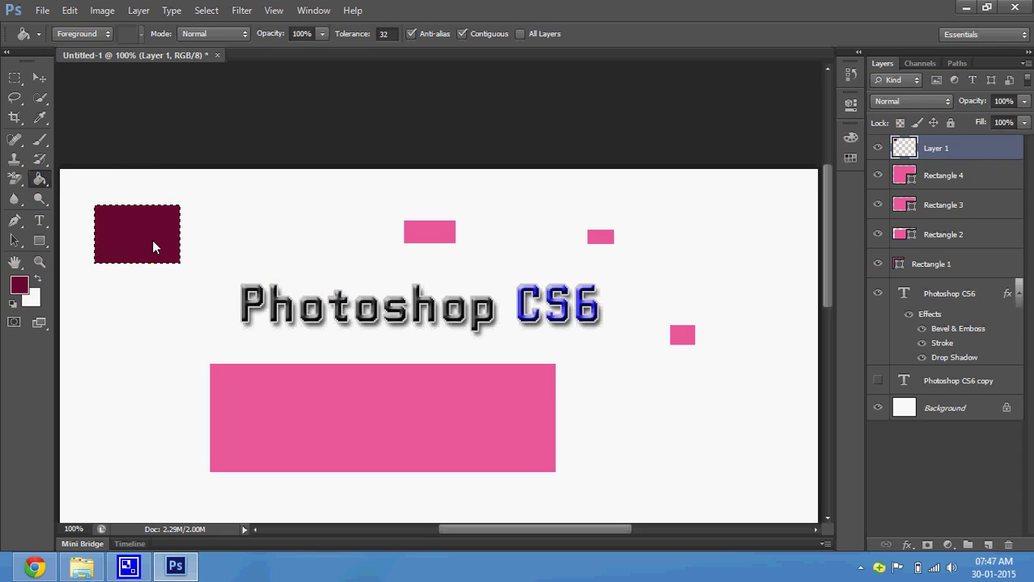
pyautogui.click(140, 223)
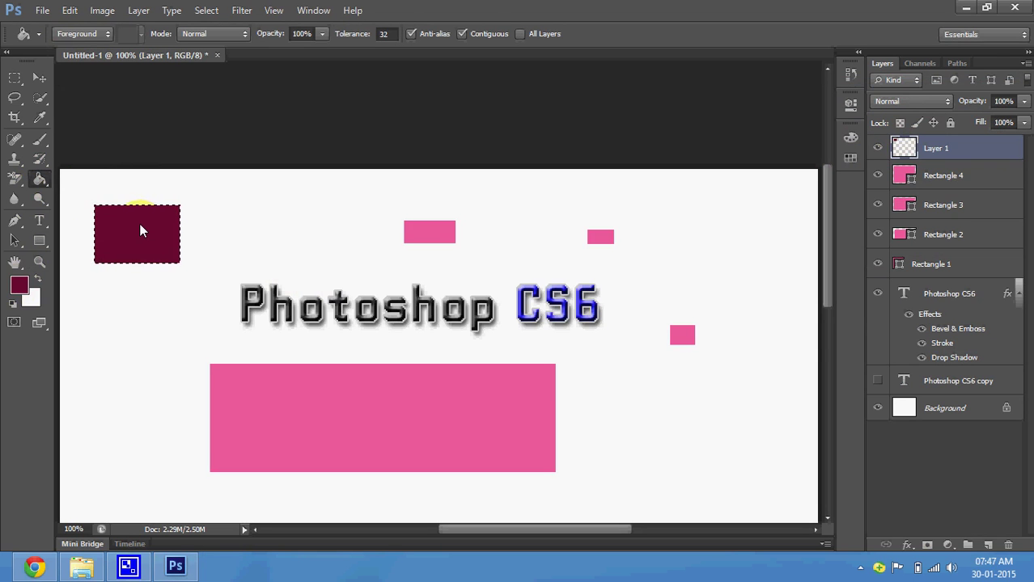
pyautogui.hotkey('ctrl', 'z')
pyautogui.click(19, 285)
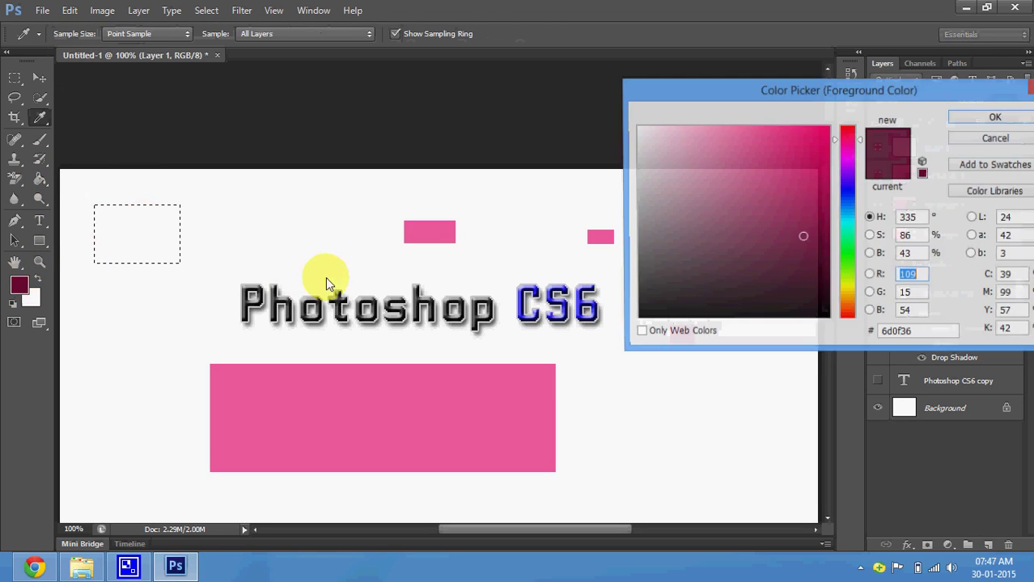
# Preview bright magenta and duller yellow shades in the Color Picker.
pyautogui.click(813, 135)
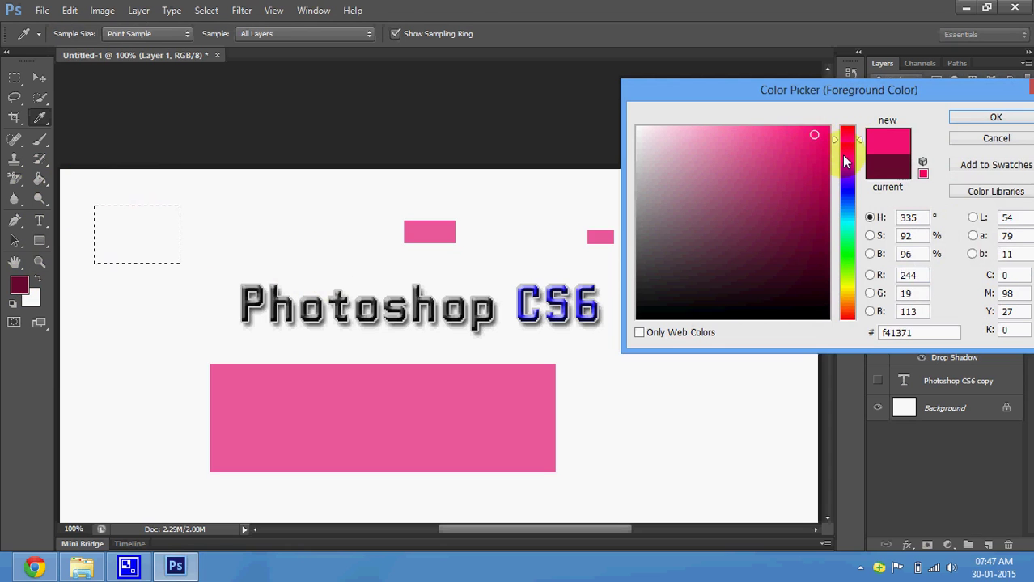
pyautogui.click(845, 154)
pyautogui.click(849, 204)
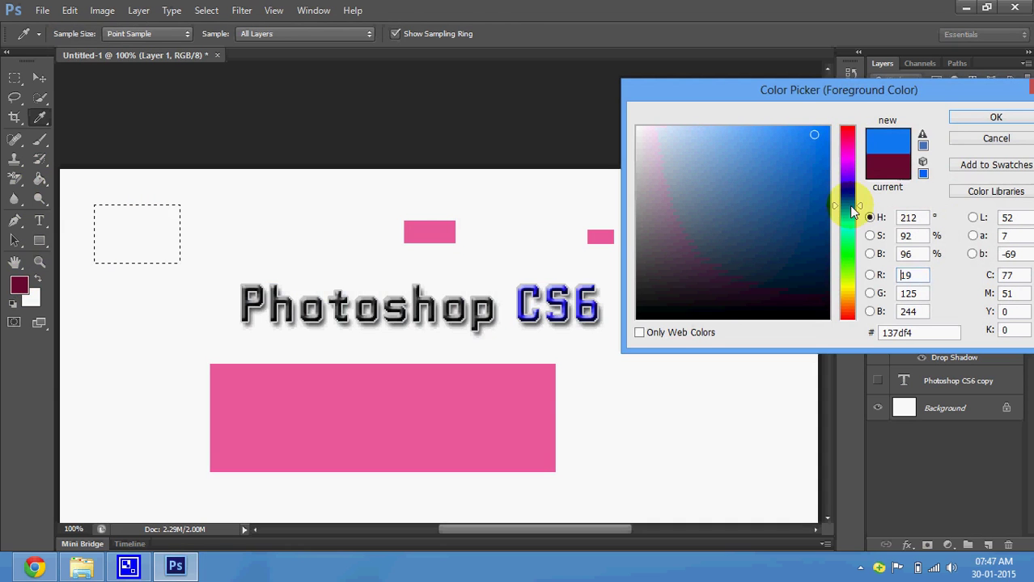
pyautogui.click(845, 291)
pyautogui.click(789, 159)
pyautogui.click(768, 163)
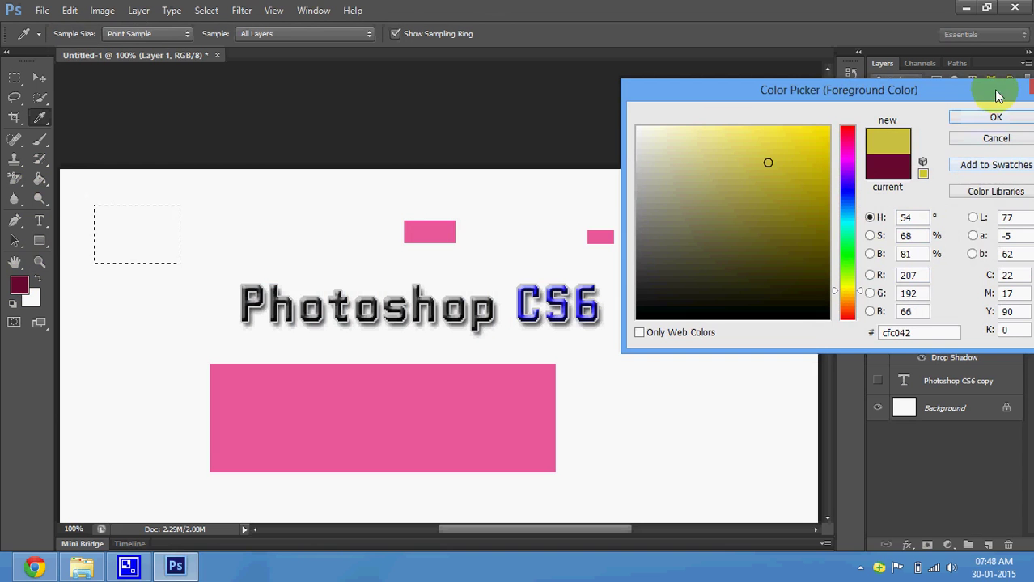
pyautogui.moveTo(983, 94); pyautogui.dragTo(904, 104)
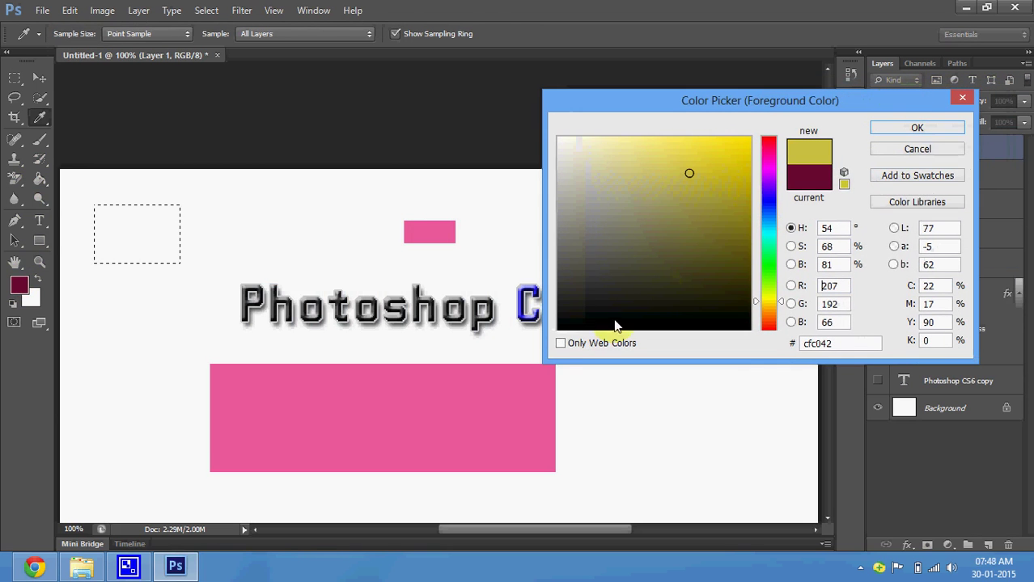
# Preview pale yellow and olive tones with Only Web Colors on, then turn it off.
pyautogui.click(572, 345)
pyautogui.click(648, 172)
pyautogui.click(621, 179)
pyautogui.click(634, 221)
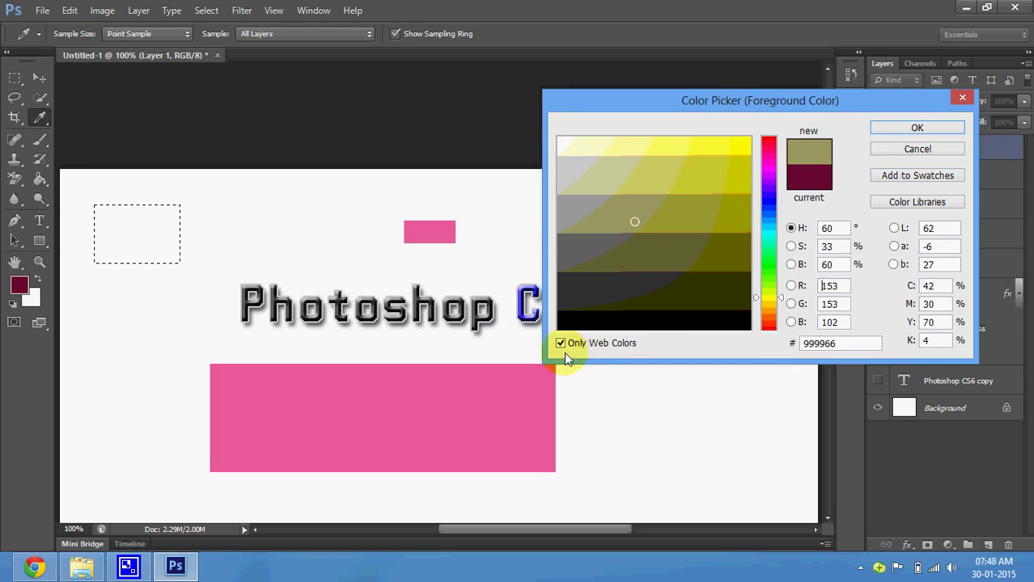
pyautogui.click(706, 237)
pyautogui.click(703, 225)
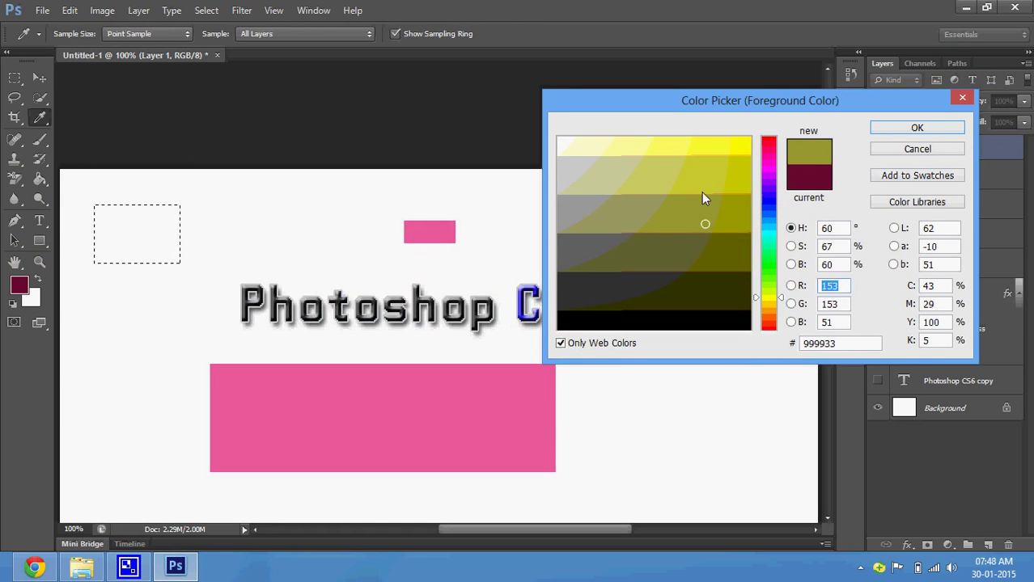
pyautogui.click(701, 194)
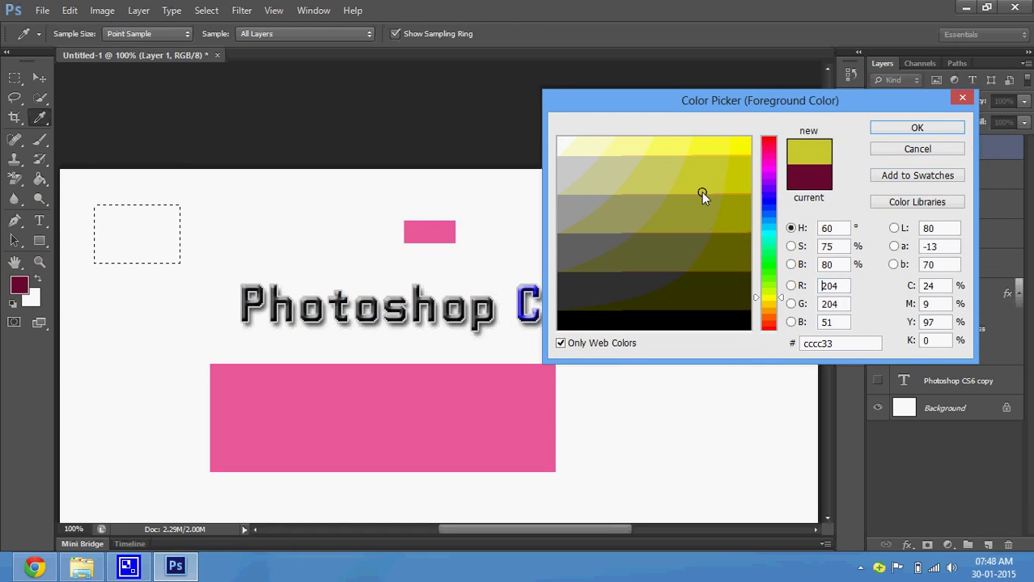
pyautogui.click(561, 344)
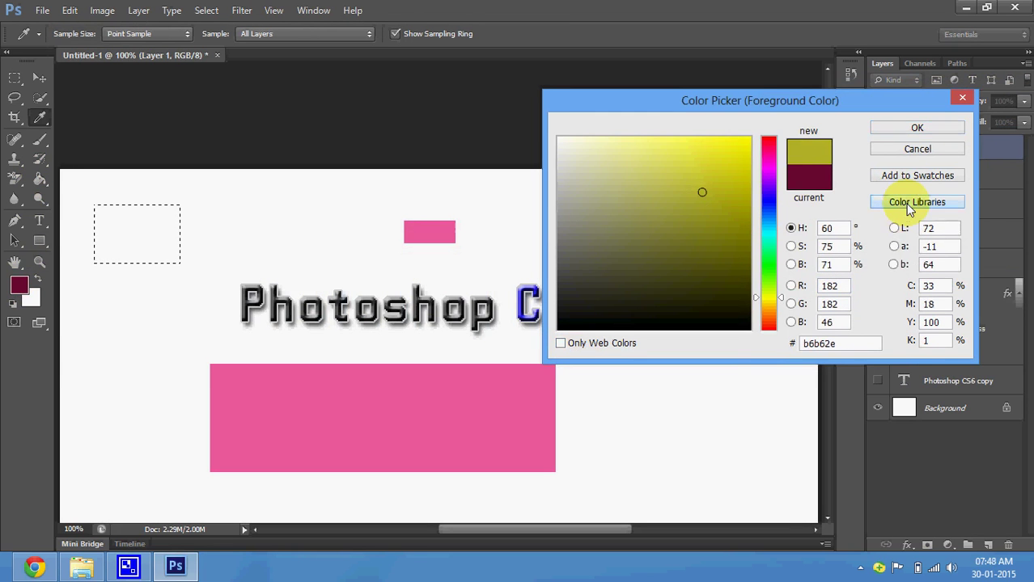
# Browse Pantone swatches such as PANTONE 7746 C in Color Libraries, then cancel.
pyautogui.click(907, 204)
pyautogui.click(694, 213)
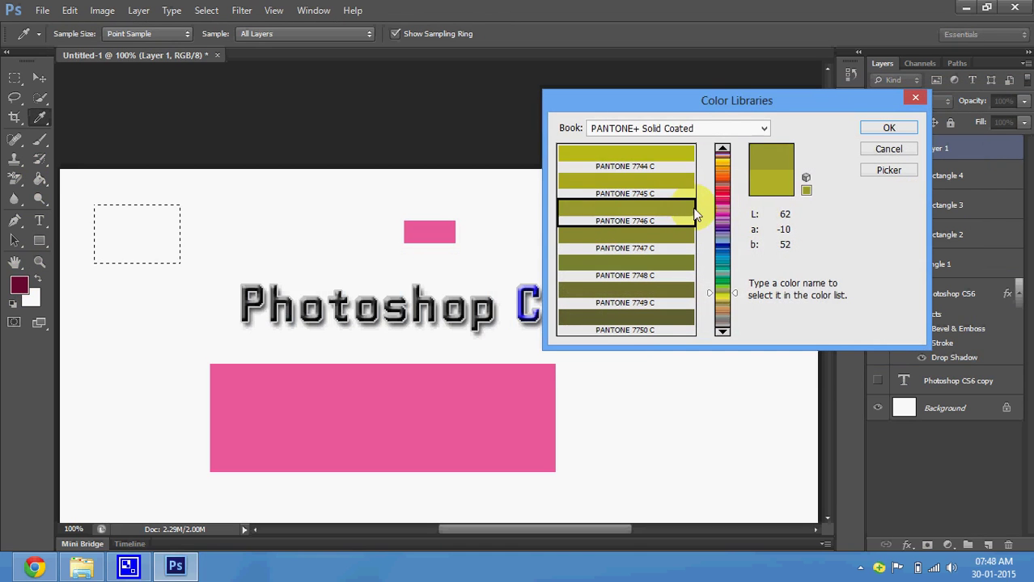
pyautogui.click(720, 237)
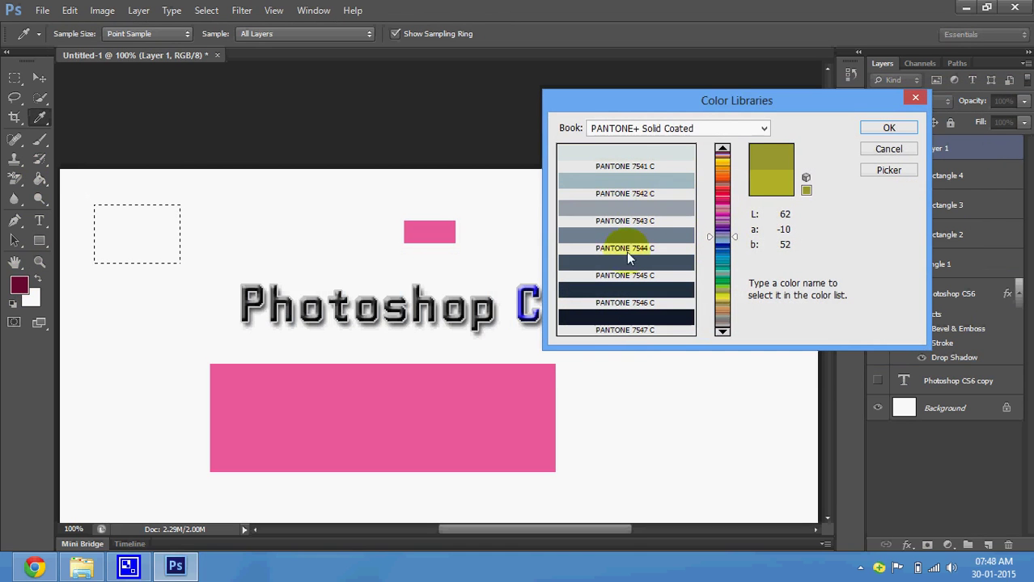
pyautogui.click(904, 152)
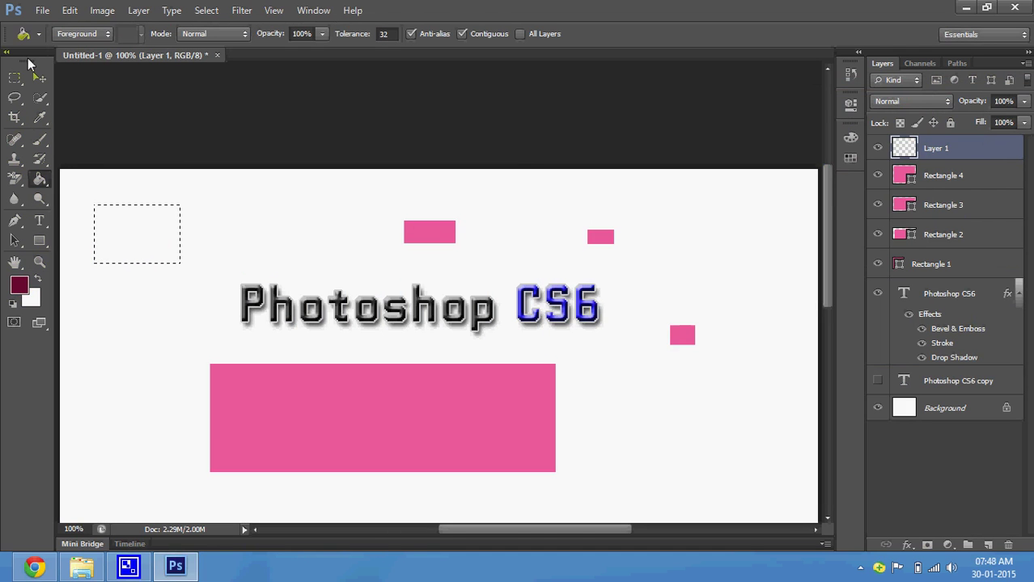
# Deselect the top-left marquee and end up on the Move tool after briefly trying the Rectangle tool.
pyautogui.click(92, 207)
pyautogui.click(38, 79)
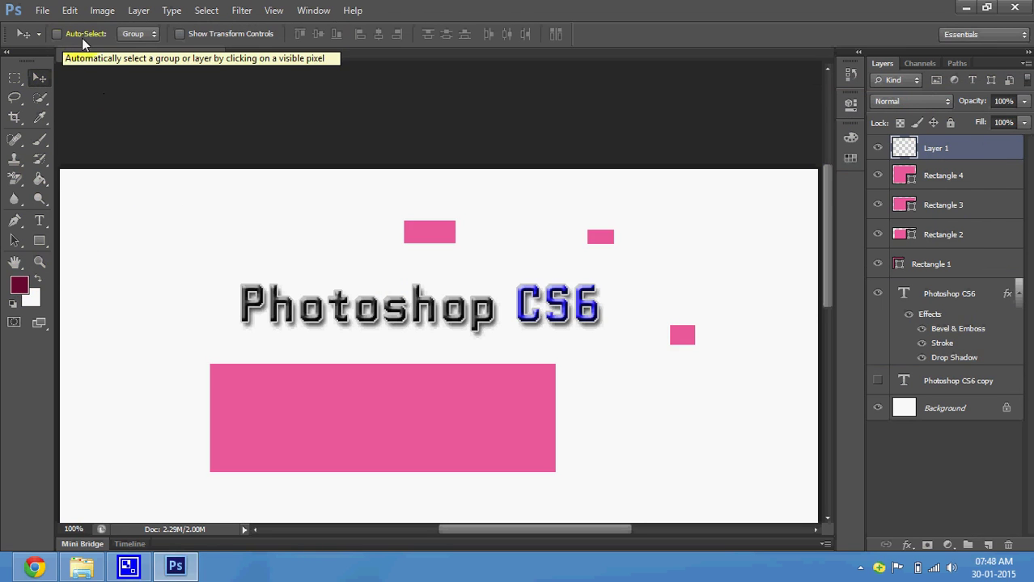
pyautogui.click(47, 255)
pyautogui.click(39, 240)
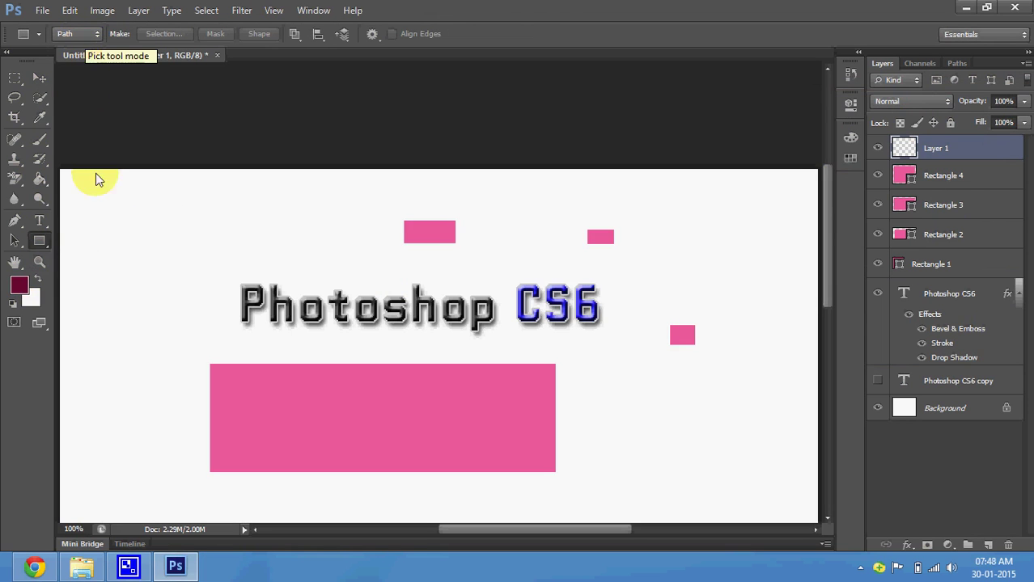
pyautogui.click(38, 79)
pyautogui.click(308, 402)
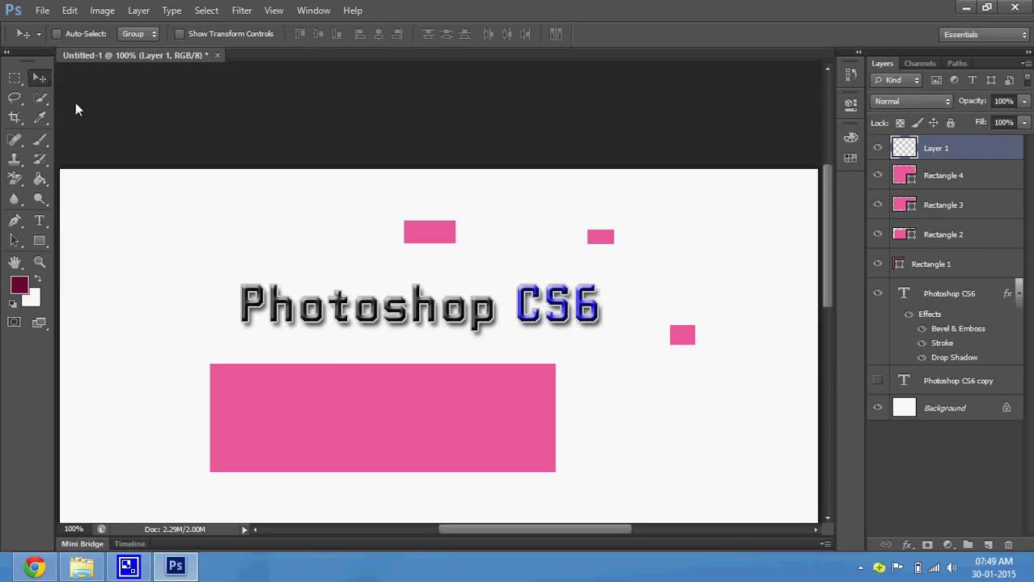
# Select the Rectangle 1 layer from the canvas layer lists and move it up onto the text.
pyautogui.rightClick(320, 414)
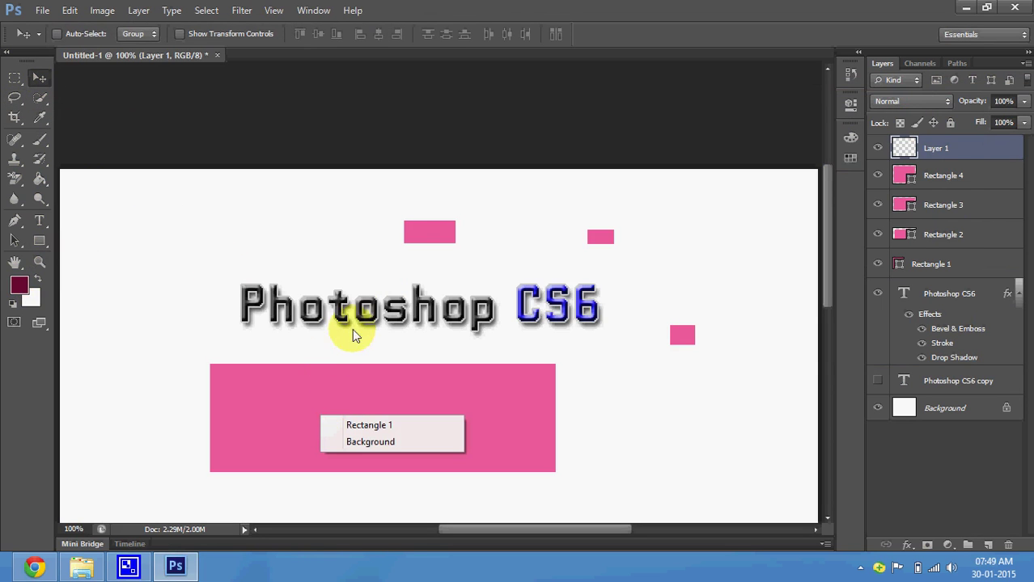
pyautogui.rightClick(360, 310)
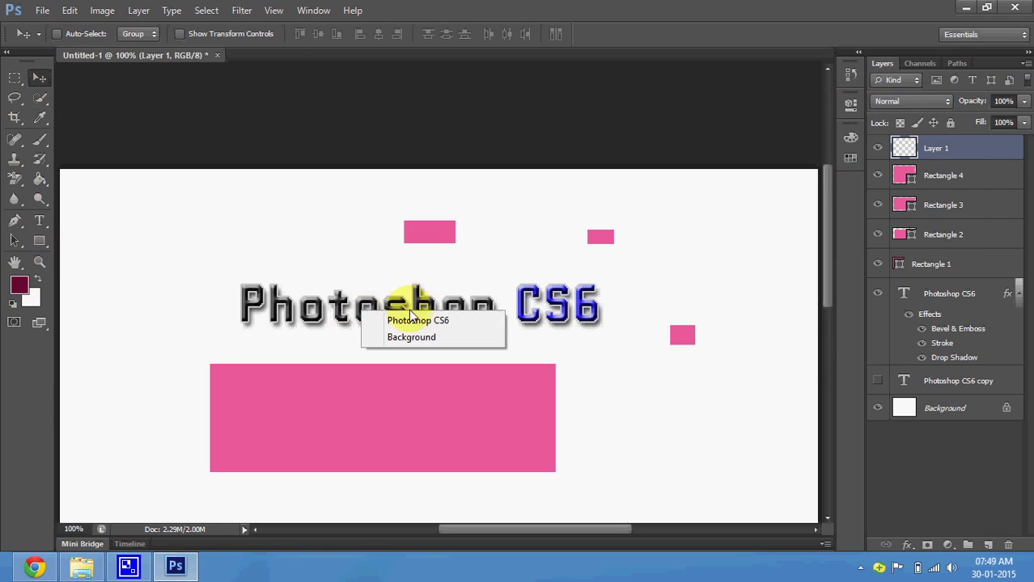
pyautogui.click(441, 397)
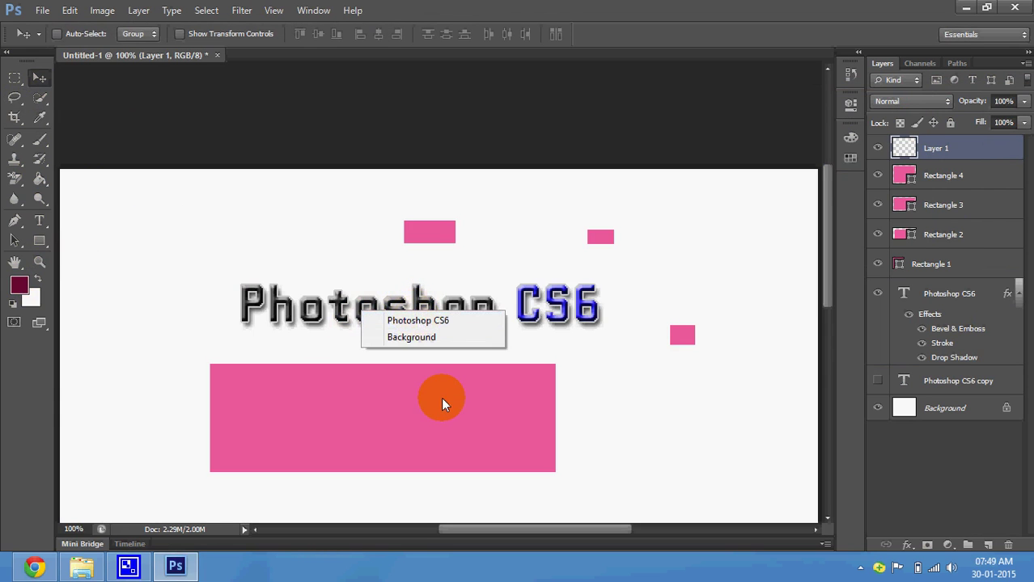
pyautogui.rightClick(441, 397)
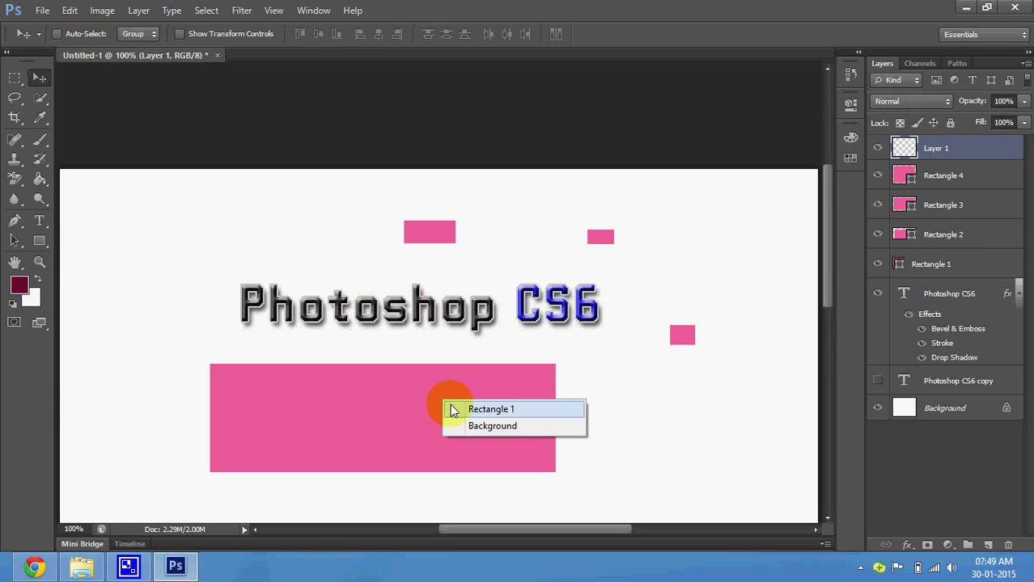
pyautogui.rightClick(449, 229)
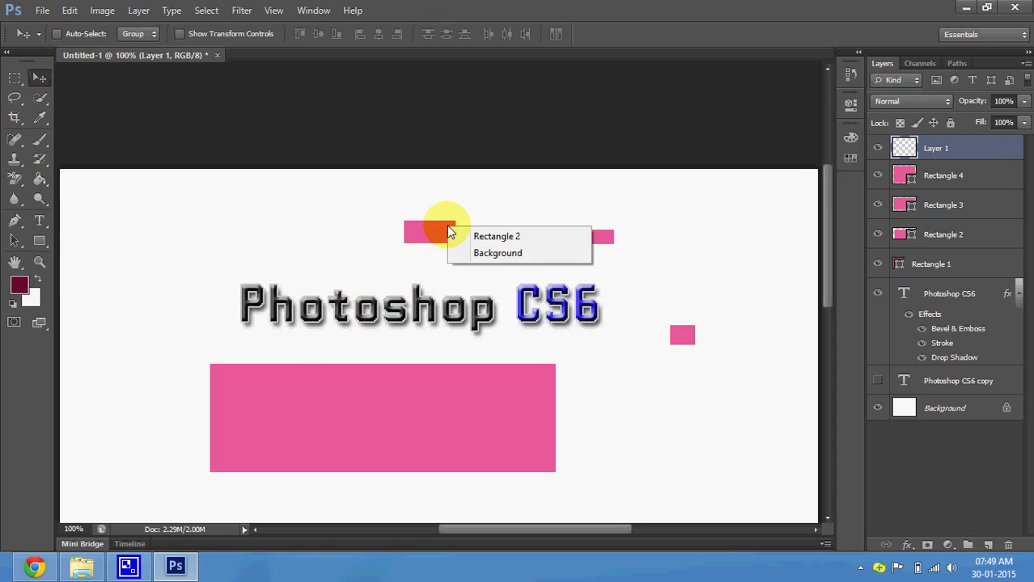
pyautogui.rightClick(159, 271)
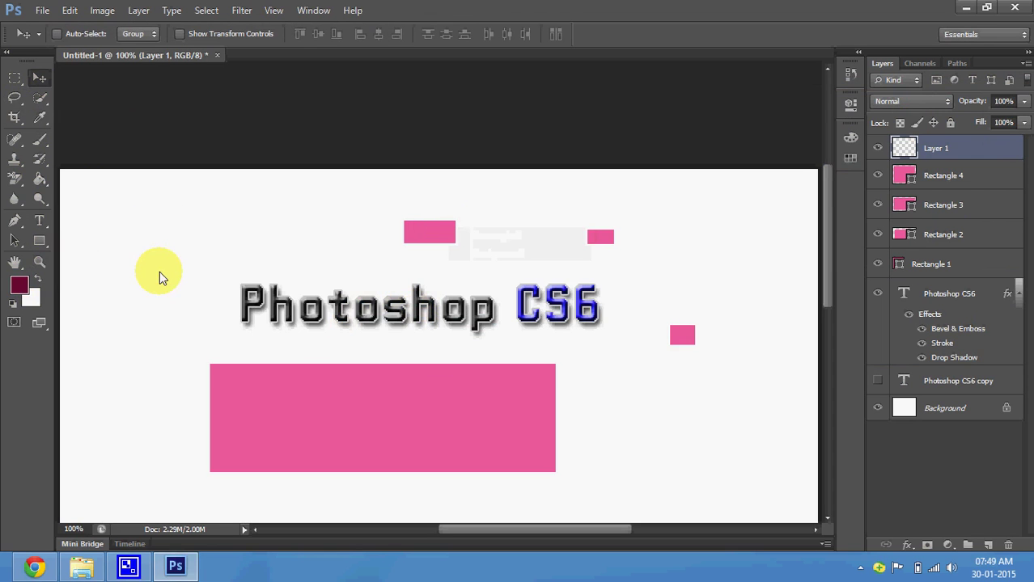
pyautogui.click(174, 377)
pyautogui.rightClick(319, 392)
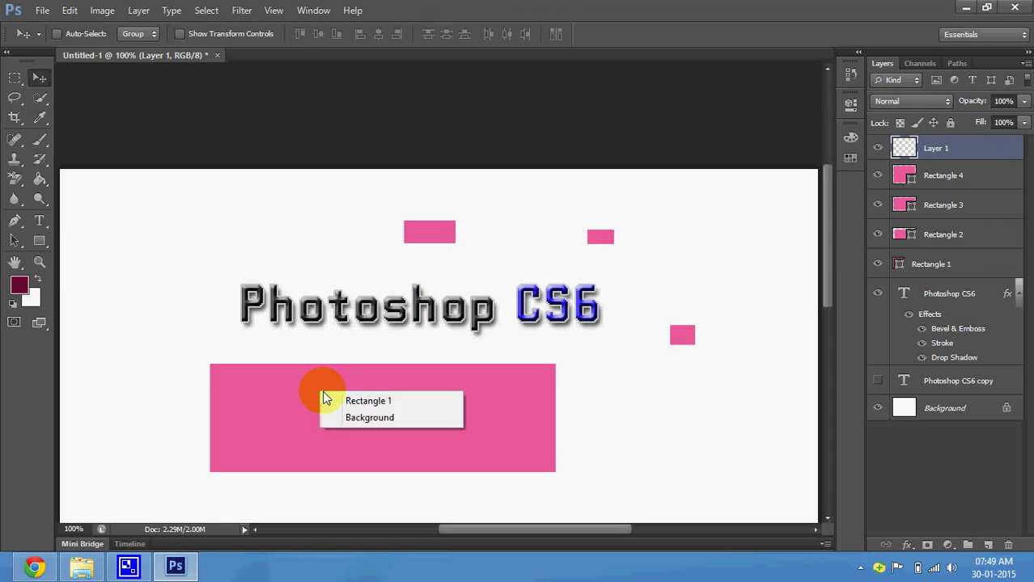
pyautogui.click(368, 401)
pyautogui.moveTo(368, 373)
pyautogui.mouseDown()
pyautogui.moveTo(360, 317)
pyautogui.moveTo(336, 353)
pyautogui.mouseUp()
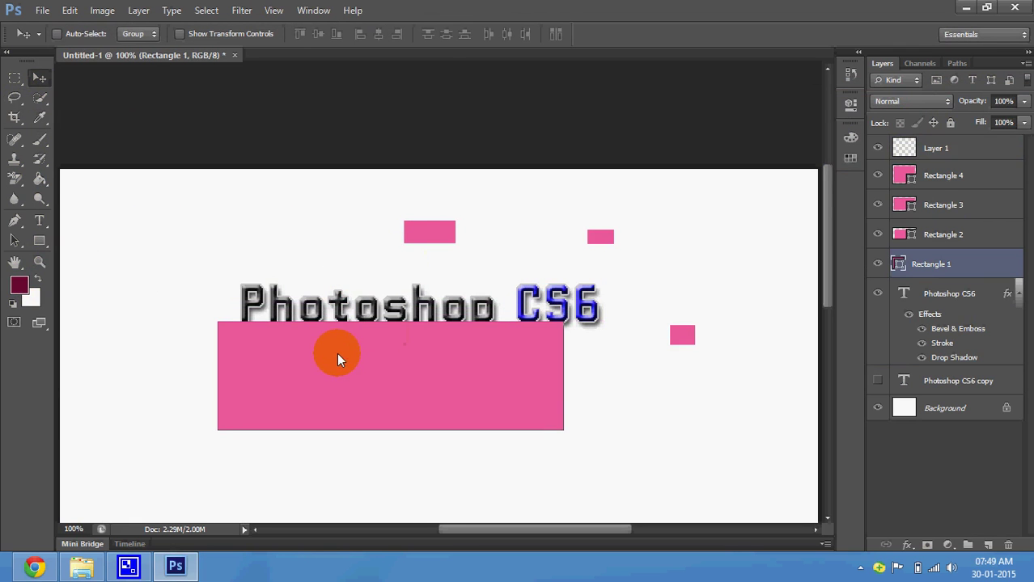
# Shift the small Rectangle 2 left and move Rectangle 1 further up over the text.
pyautogui.rightClick(427, 233)
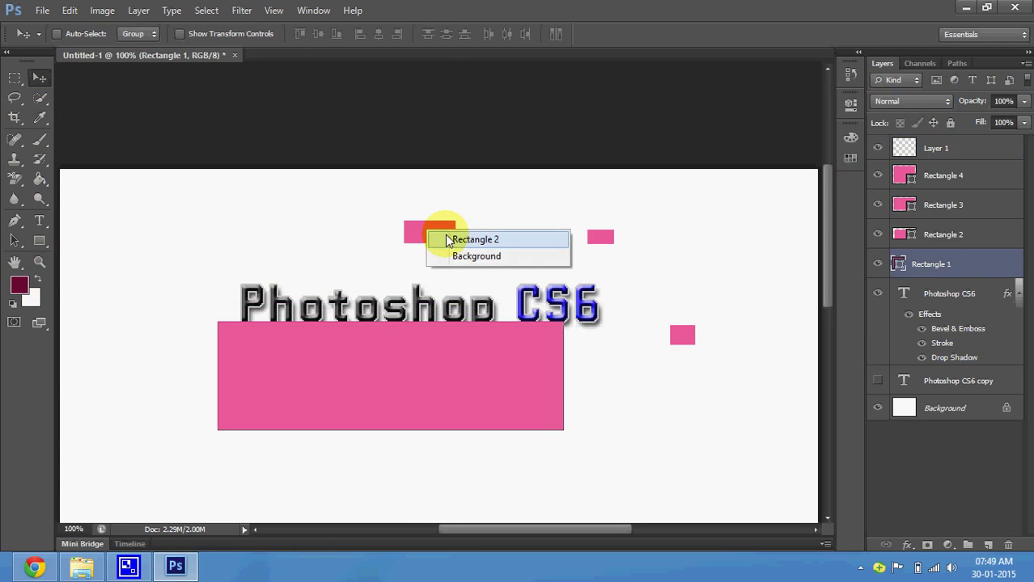
pyautogui.click(445, 238)
pyautogui.moveTo(435, 262)
pyautogui.mouseDown()
pyautogui.moveTo(408, 280)
pyautogui.moveTo(411, 261)
pyautogui.mouseUp()
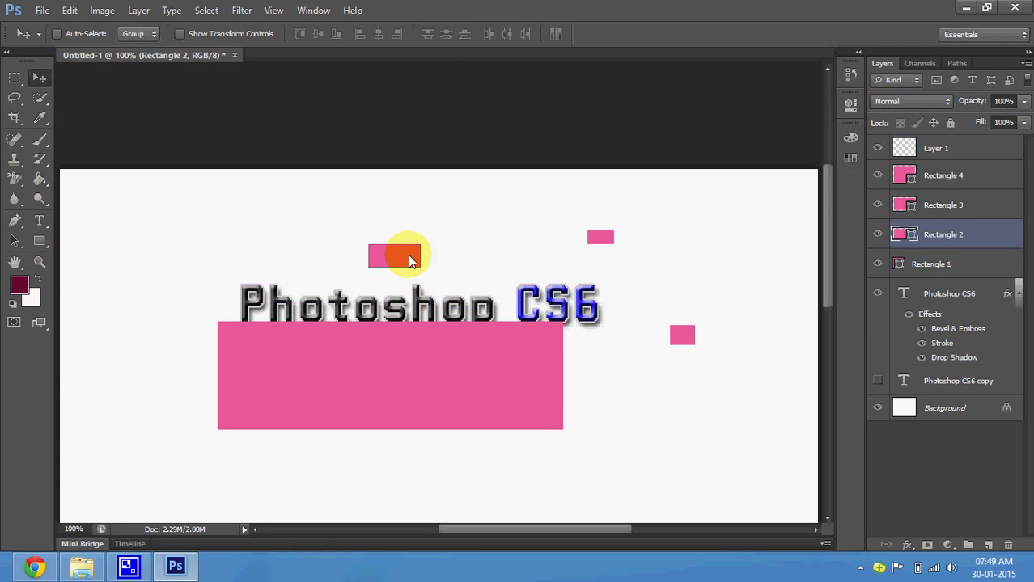
pyautogui.rightClick(343, 339)
pyautogui.click(364, 344)
pyautogui.moveTo(364, 344); pyautogui.dragTo(380, 297)
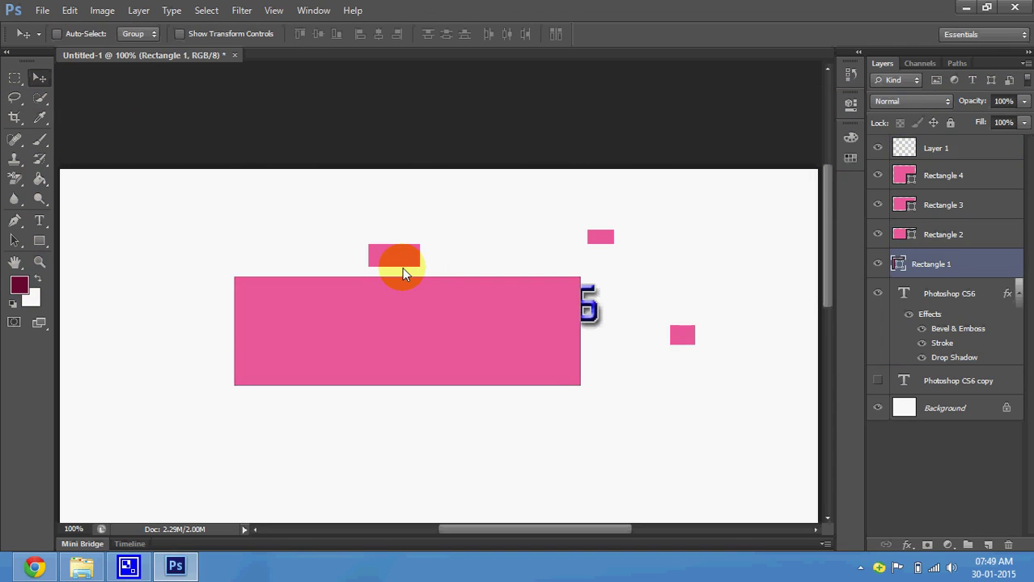
# Free-transform the big pink rectangle to be wider and shorter.
pyautogui.hotkey('ctrl', 't')
pyautogui.moveTo(580, 386); pyautogui.dragTo(606, 359)
pyautogui.press('Return')
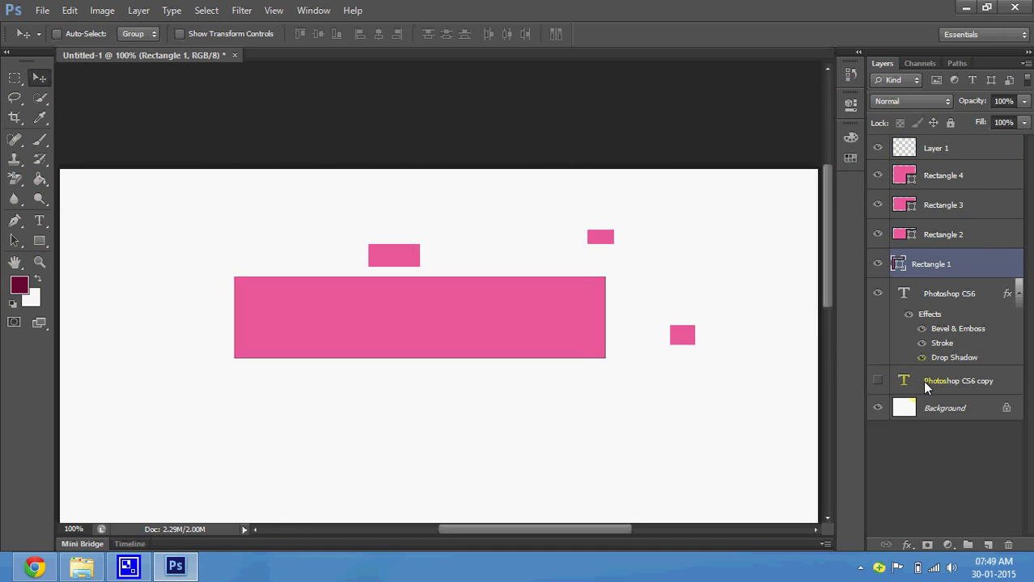
# Reorder Rectangle 1 relative to the Photoshop CS6 text layer with Ctrl+[ and Ctrl+].
pyautogui.click(466, 289)
pyautogui.hotkey('ctrl', '[')
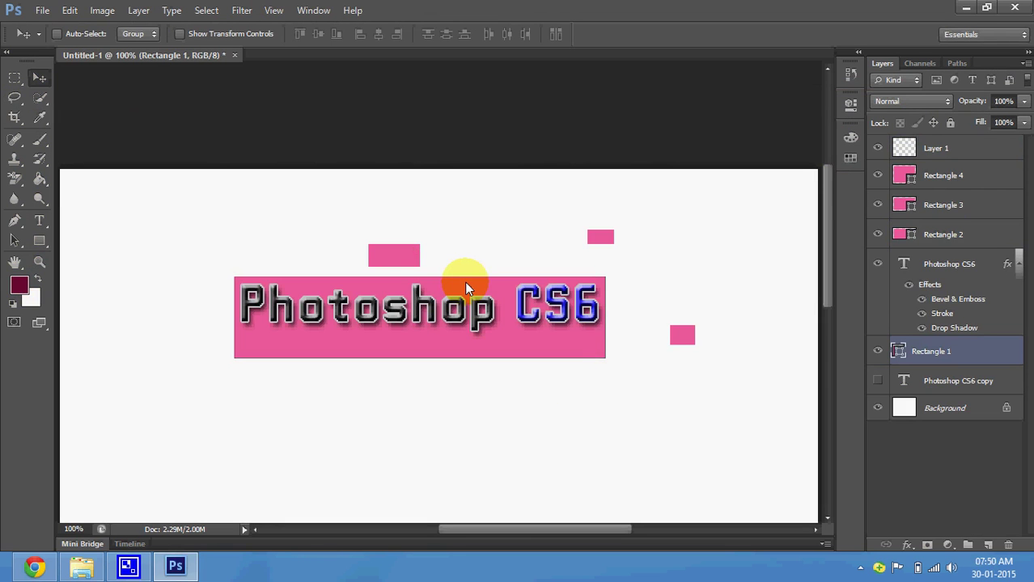
pyautogui.hotkey('ctrl', ']')
pyautogui.hotkey('ctrl', ']')
pyautogui.hotkey('ctrl', ']')
pyautogui.hotkey('ctrl', ']')
pyautogui.hotkey('ctrl', ']')
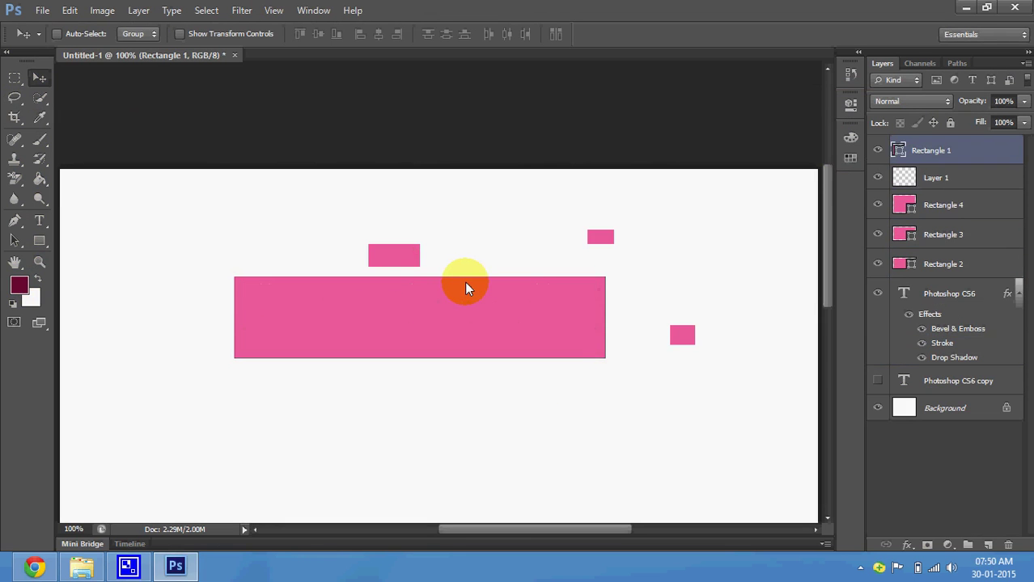
pyautogui.hotkey('ctrl', '[')
pyautogui.hotkey('ctrl', '[')
pyautogui.hotkey('ctrl', '[')
pyautogui.hotkey('ctrl', '[')
pyautogui.hotkey('ctrl', '[')
pyautogui.hotkey('ctrl', '[')
pyautogui.hotkey('ctrl', ']')
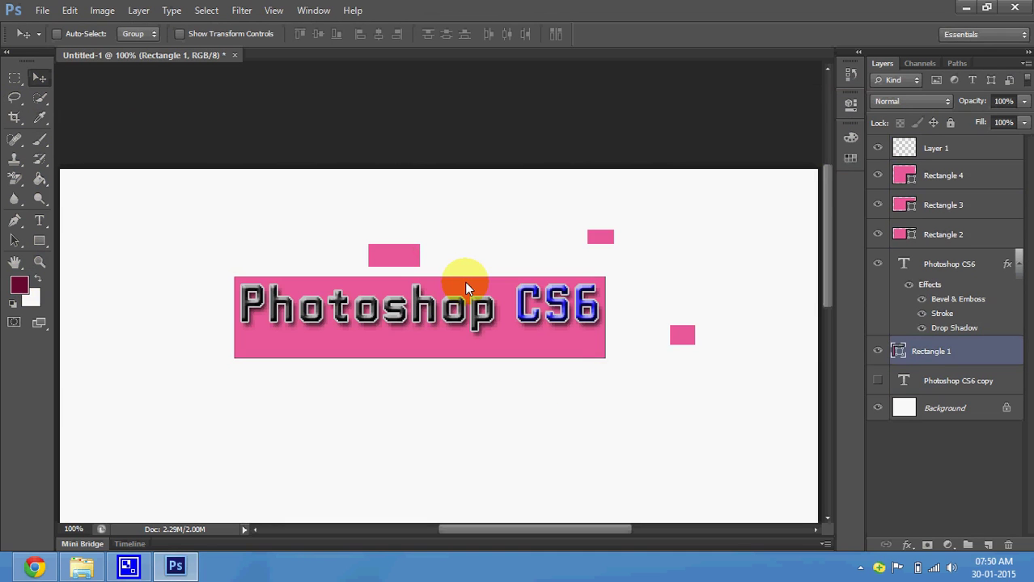
# Drag the large pink rectangle up-left so it sits above the title.
pyautogui.moveTo(421, 330); pyautogui.dragTo(419, 322)
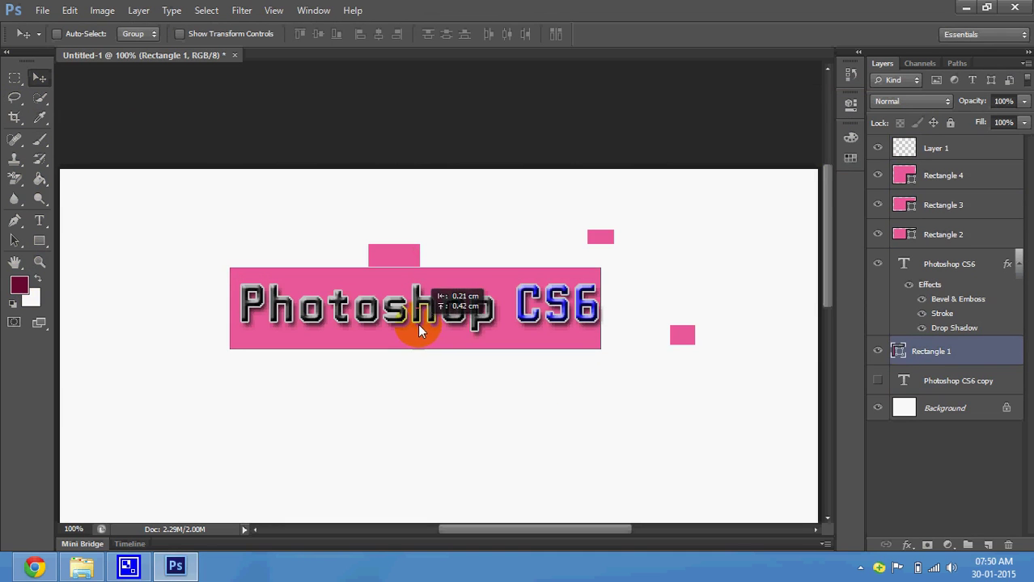
pyautogui.press('Right')
pyautogui.press('Right')
pyautogui.press('Right')
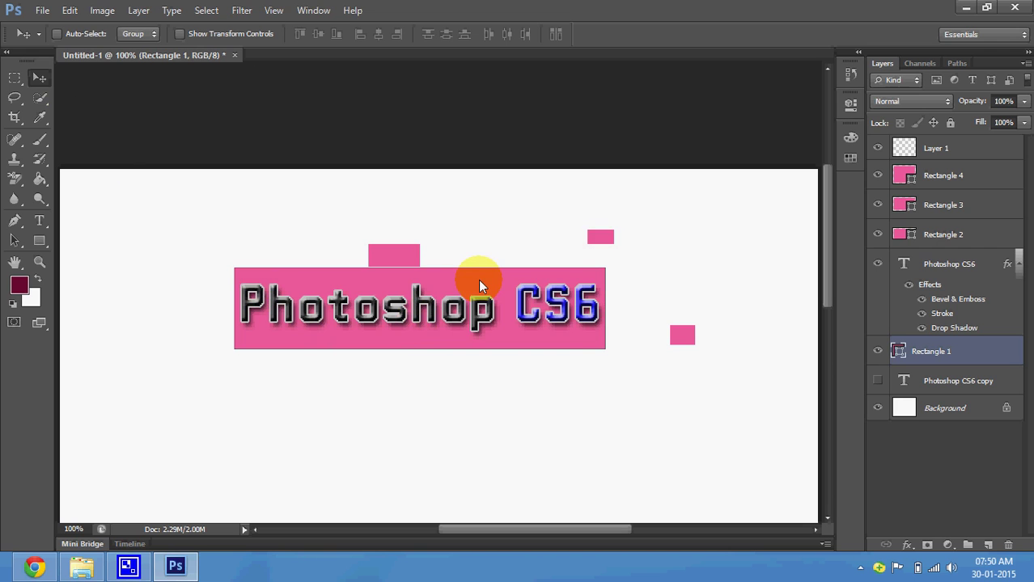
pyautogui.moveTo(478, 279)
pyautogui.mouseDown()
pyautogui.moveTo(370, 207)
pyautogui.moveTo(357, 181)
pyautogui.mouseUp()
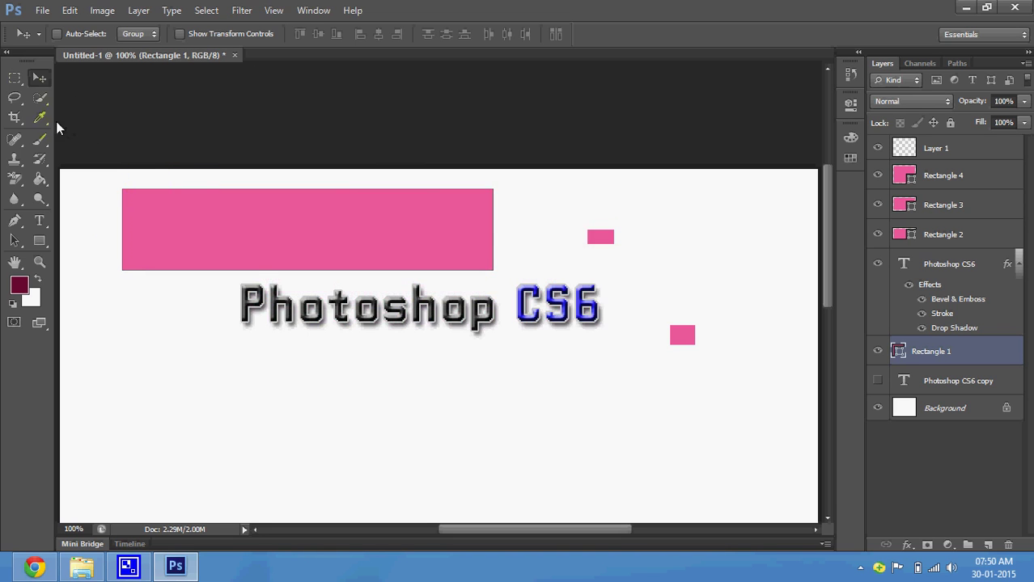
# Draw a rectangular selection, undo the accidental deletion, and deselect.
pyautogui.click(14, 77)
pyautogui.moveTo(92, 174); pyautogui.dragTo(180, 232)
pyautogui.press('Delete')
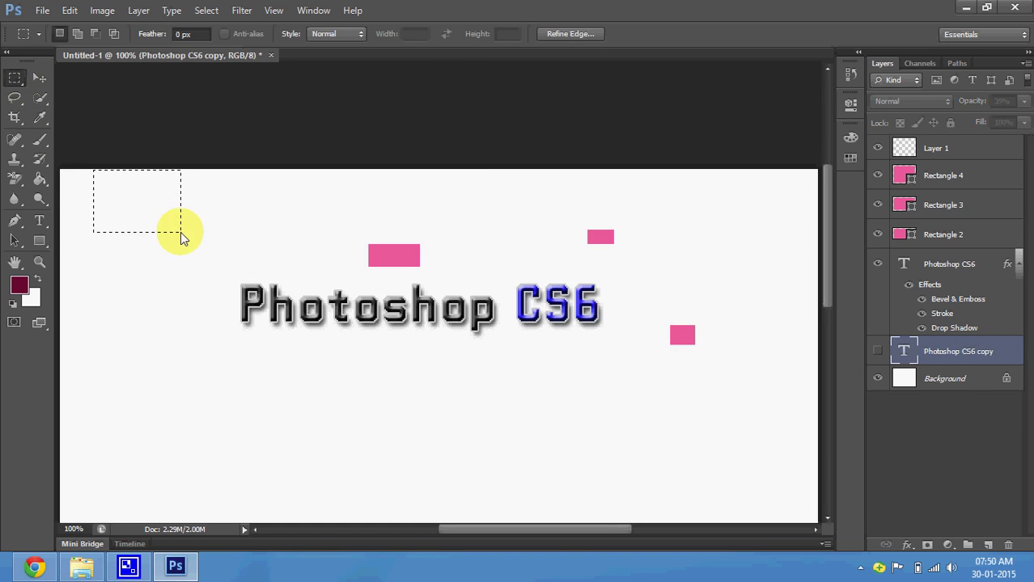
pyautogui.hotkey('ctrl', 'z')
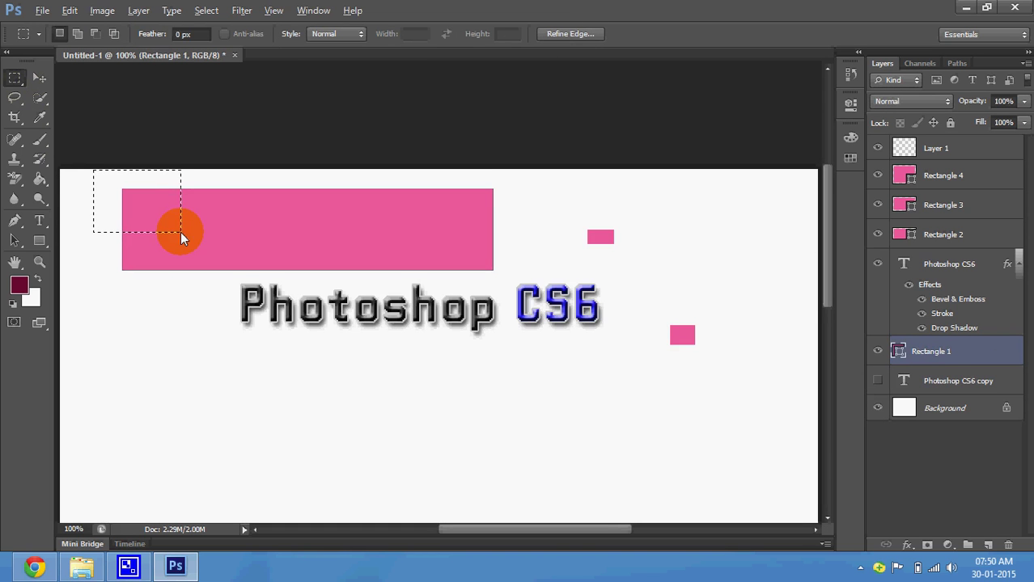
pyautogui.hotkey('ctrl', 'd')
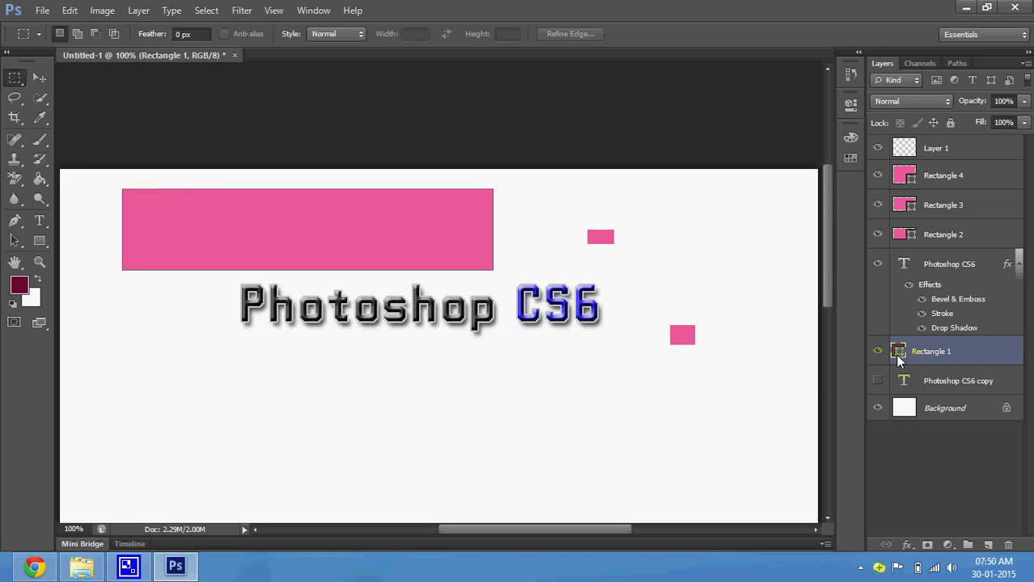
# Select Rectangles 2, 3 and 4 in turn, then bring up Rectangle 1's layer menu.
pyautogui.click(931, 241)
pyautogui.click(930, 209)
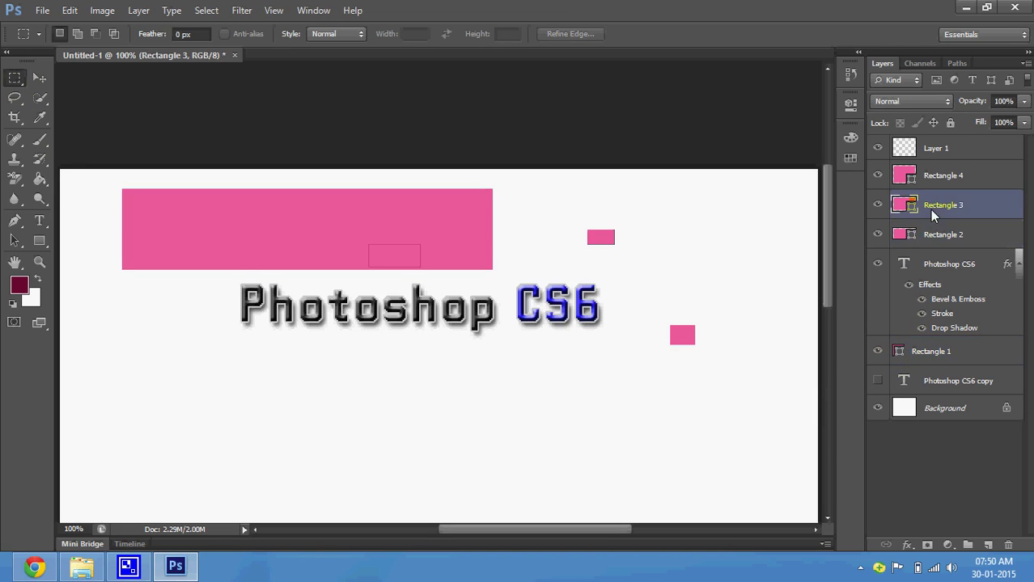
pyautogui.click(946, 184)
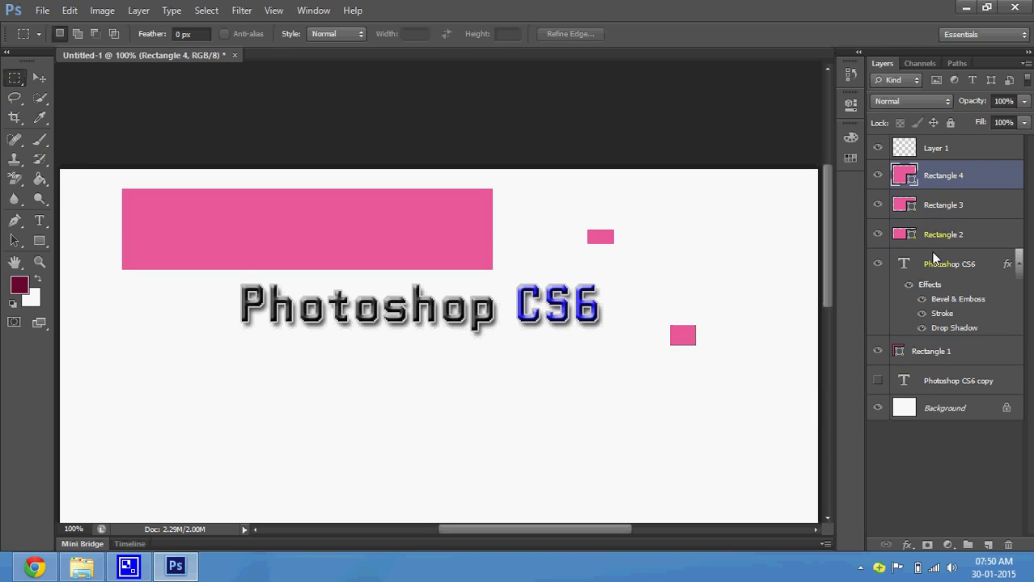
pyautogui.click(936, 361)
pyautogui.rightClick(936, 360)
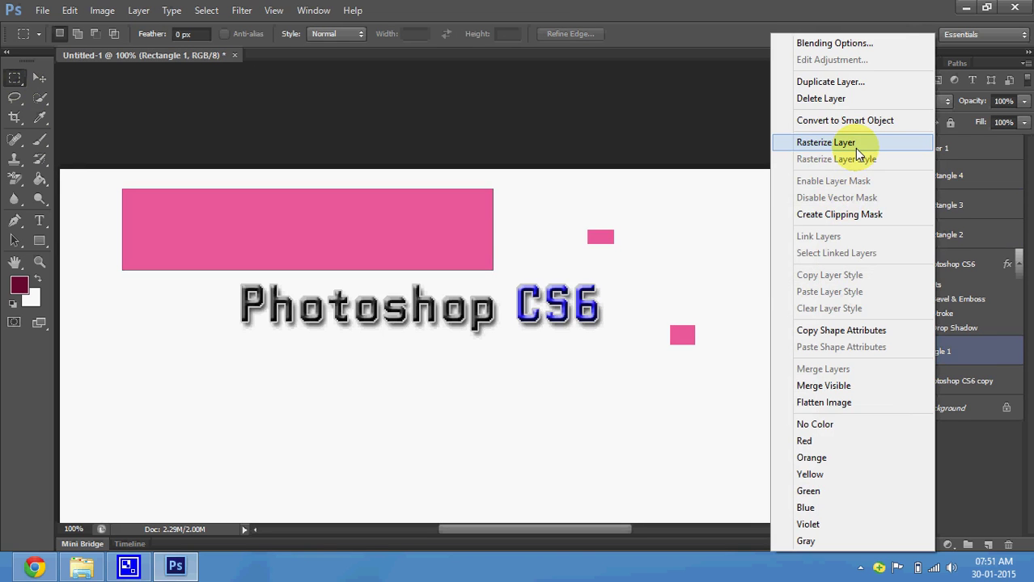
# Rasterize Rectangle 1 and cut away its top-left corner with a rectangular selection.
pyautogui.click(856, 146)
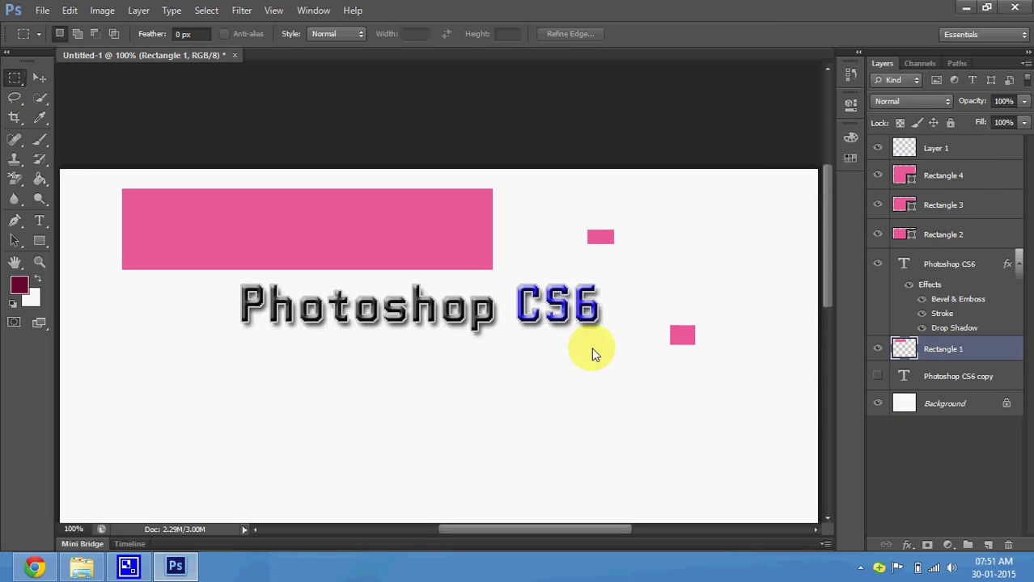
pyautogui.rightClick(14, 77)
pyautogui.click(37, 85)
pyautogui.moveTo(98, 183); pyautogui.dragTo(179, 227)
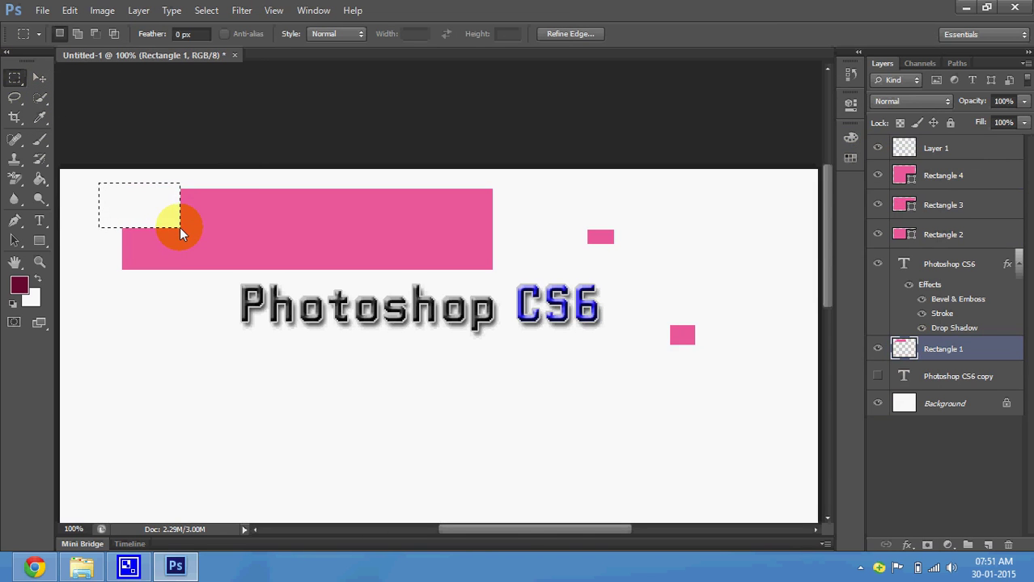
pyautogui.hotkey('ctrl', 'd')
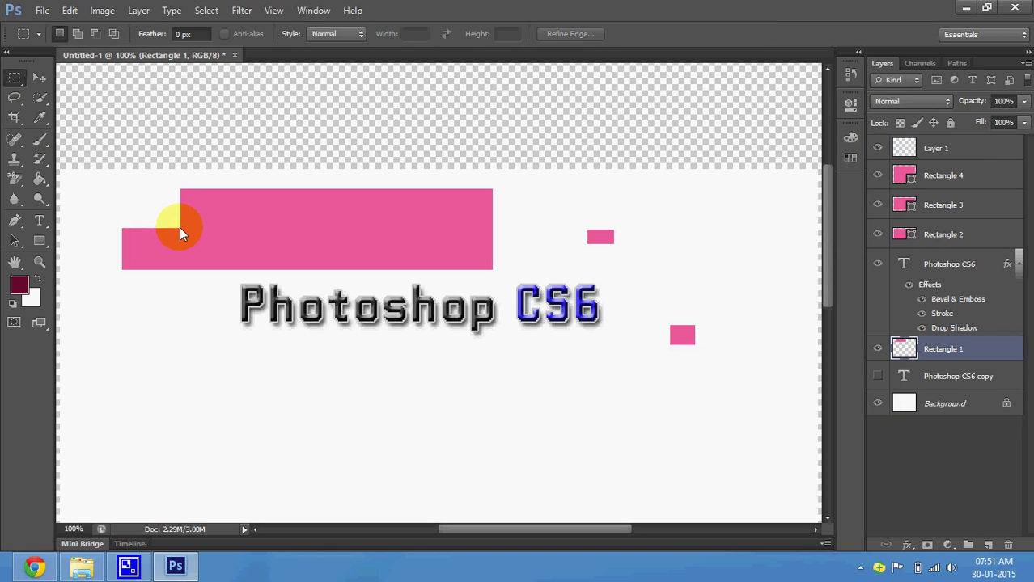
# Check Rectangle 2's layer options without changes and reselect Rectangle 1.
pyautogui.rightClick(970, 230)
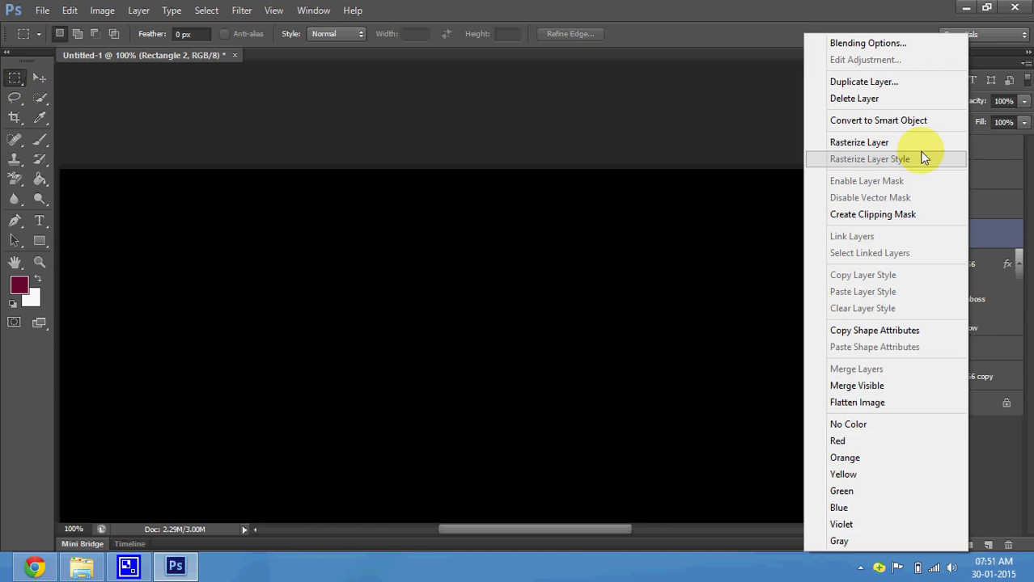
pyautogui.click(923, 158)
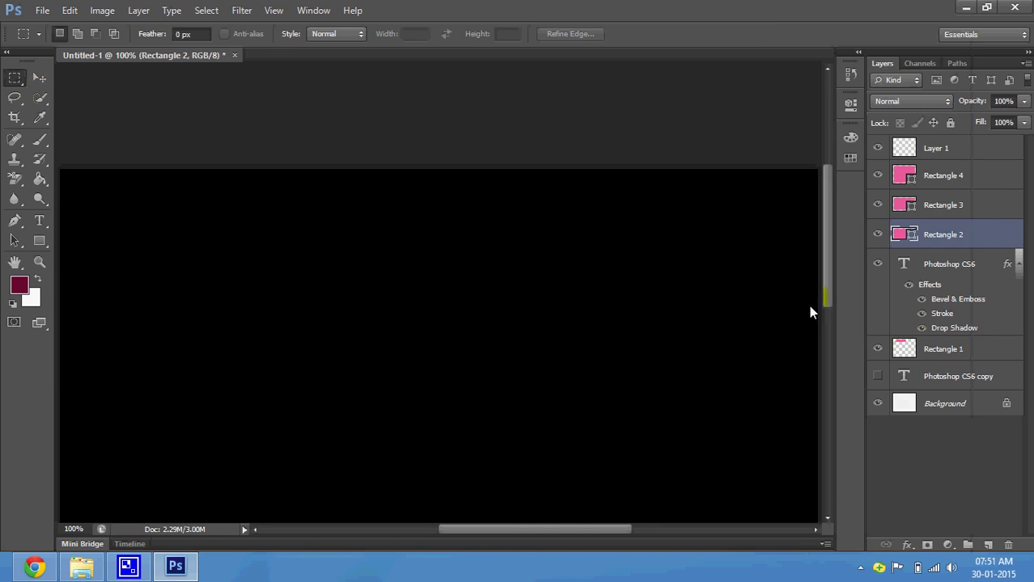
pyautogui.click(969, 355)
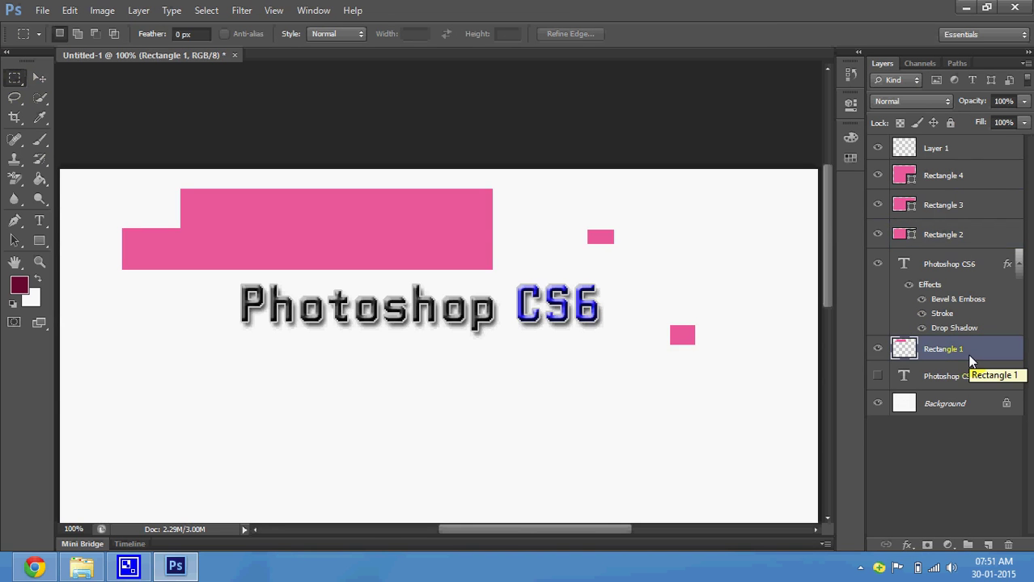
# Shift the large pink shape to a new position with the Move tool.
pyautogui.click(39, 78)
pyautogui.moveTo(307, 295); pyautogui.dragTo(343, 300)
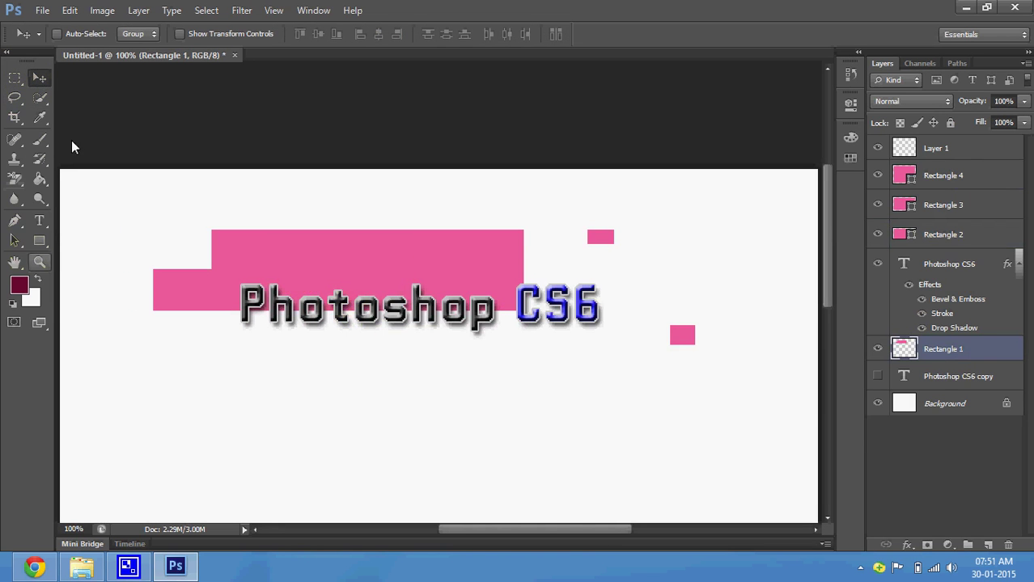
pyautogui.moveTo(356, 237); pyautogui.dragTo(356, 257)
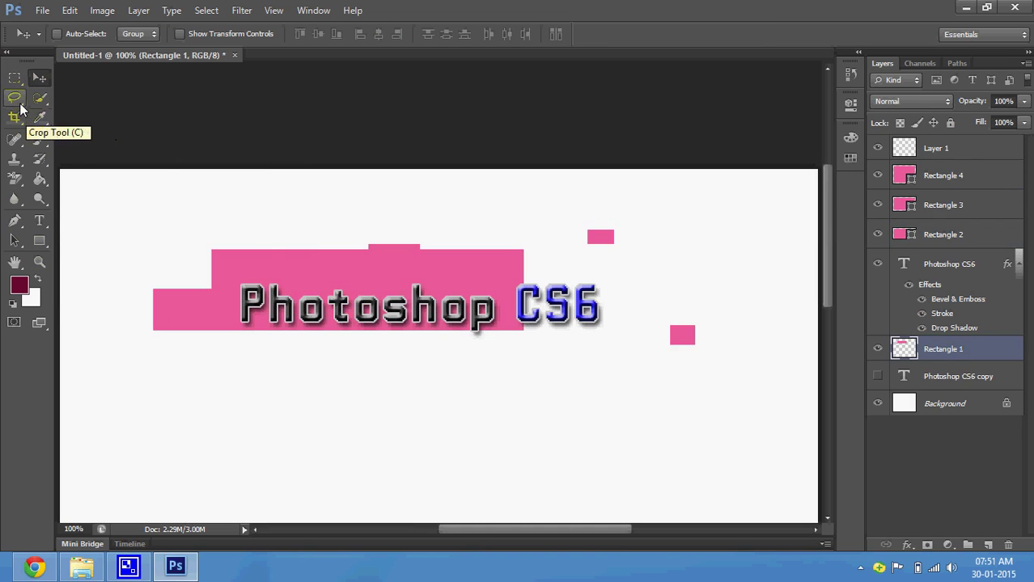
pyautogui.moveTo(248, 251); pyautogui.dragTo(213, 205)
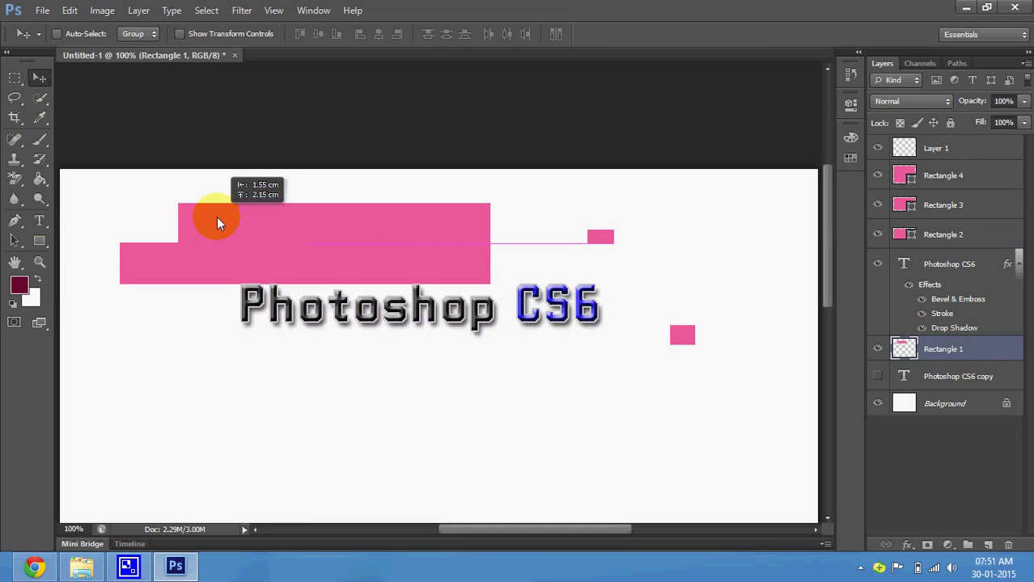
# Erase an irregular lasso-selected hole near the shape's left end, then deselect.
pyautogui.click(16, 98)
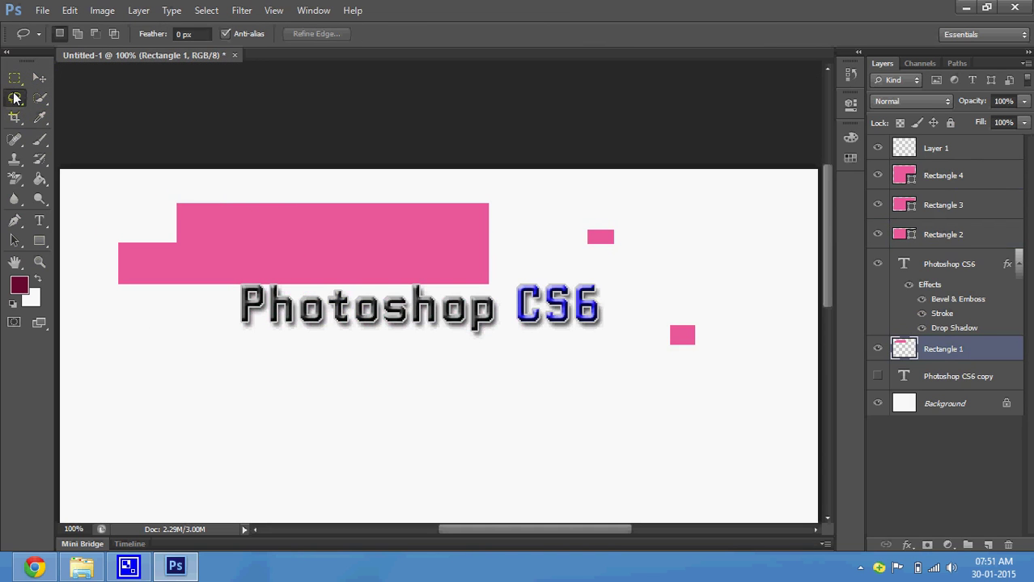
pyautogui.rightClick(16, 98)
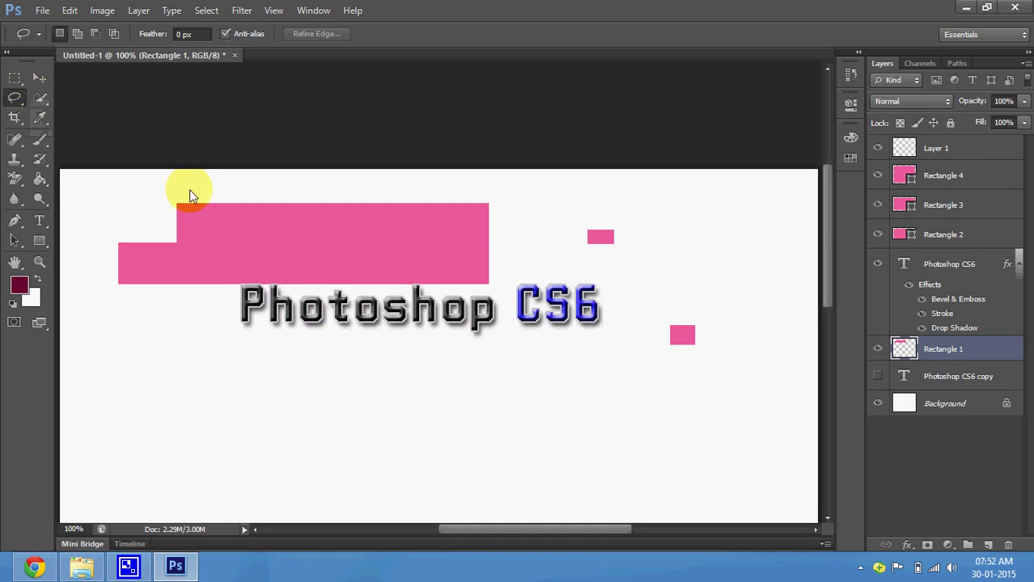
pyautogui.click(193, 229)
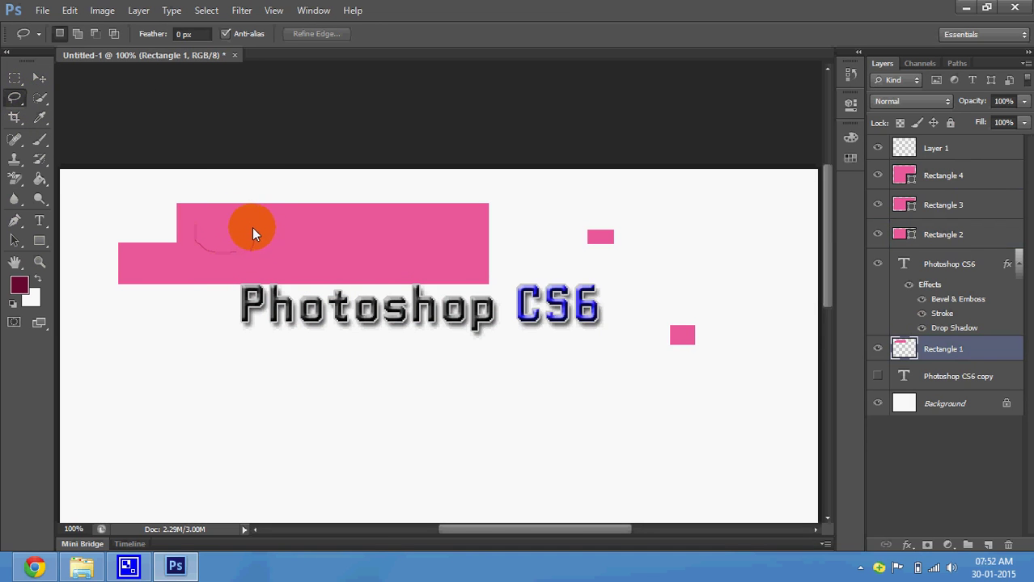
pyautogui.moveTo(199, 233); pyautogui.dragTo(196, 233)
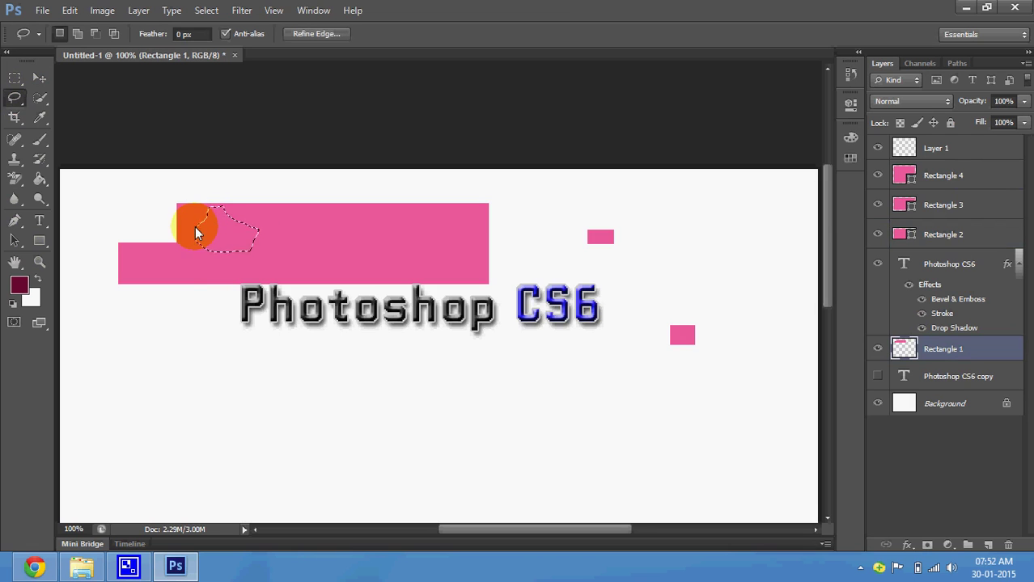
pyautogui.press('Delete')
pyautogui.click(195, 232)
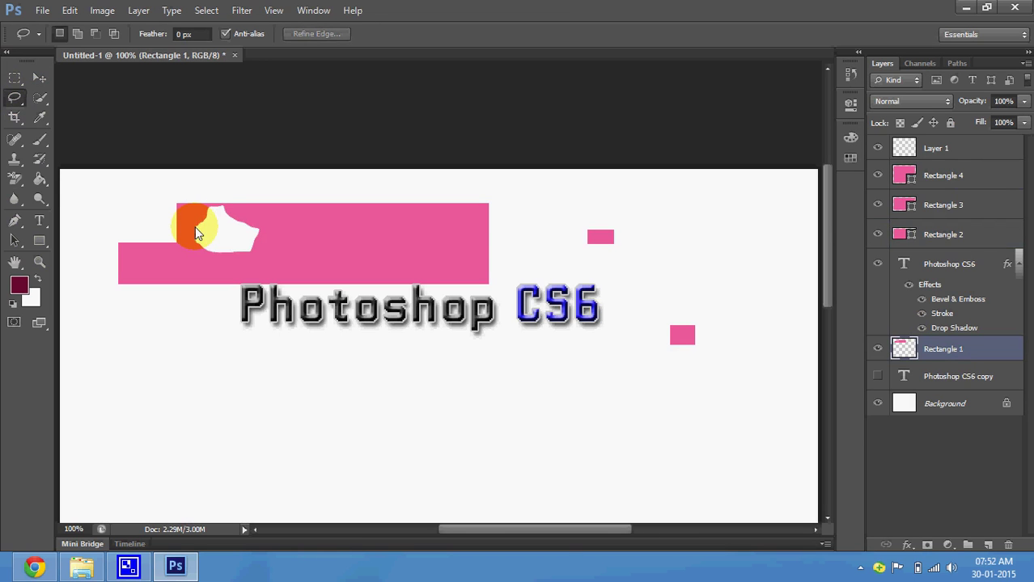
pyautogui.click(18, 81)
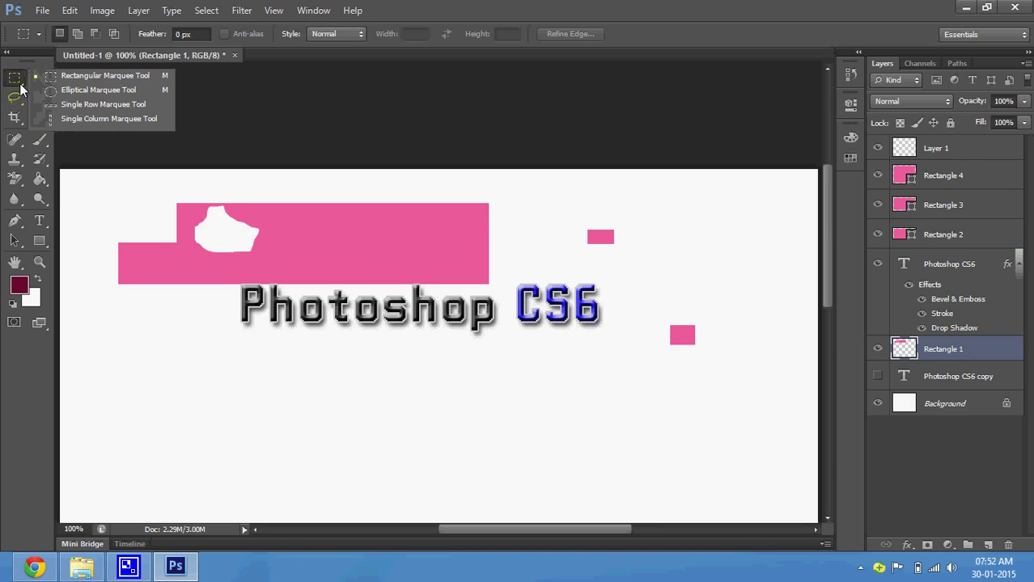
# Erase a one-pixel horizontal row across the pink shape and deselect.
pyautogui.click(82, 106)
pyautogui.moveTo(328, 220); pyautogui.dragTo(343, 235)
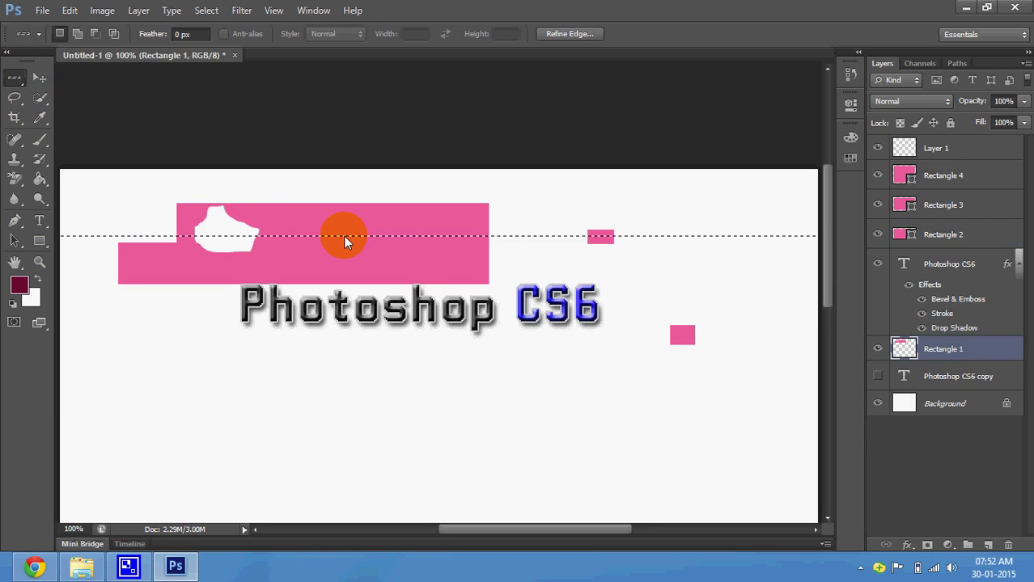
pyautogui.press('Delete')
pyautogui.hotkey('ctrl', 'd')
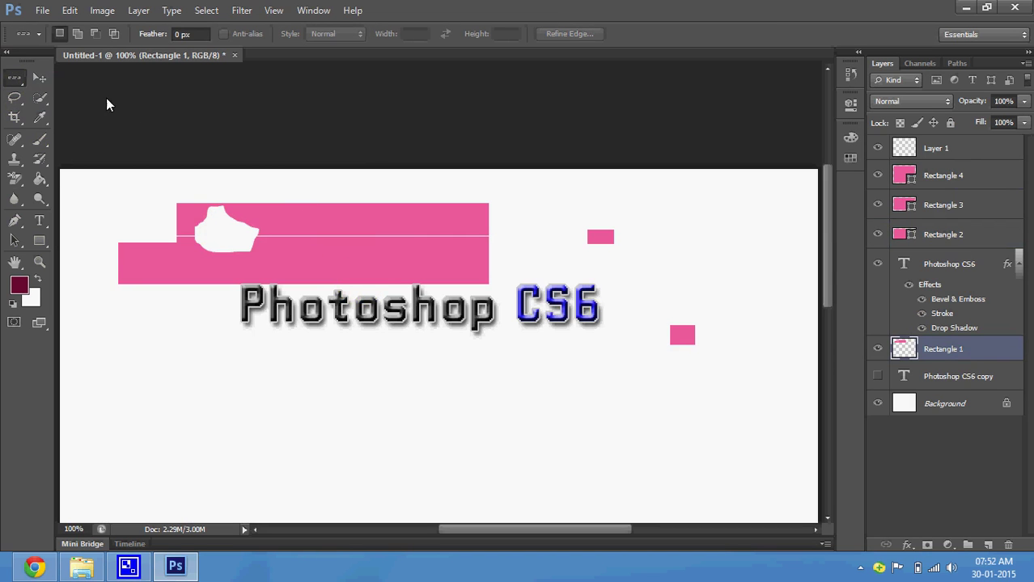
# Erase a one-pixel vertical column through the pink shape and deselect.
pyautogui.rightClick(16, 79)
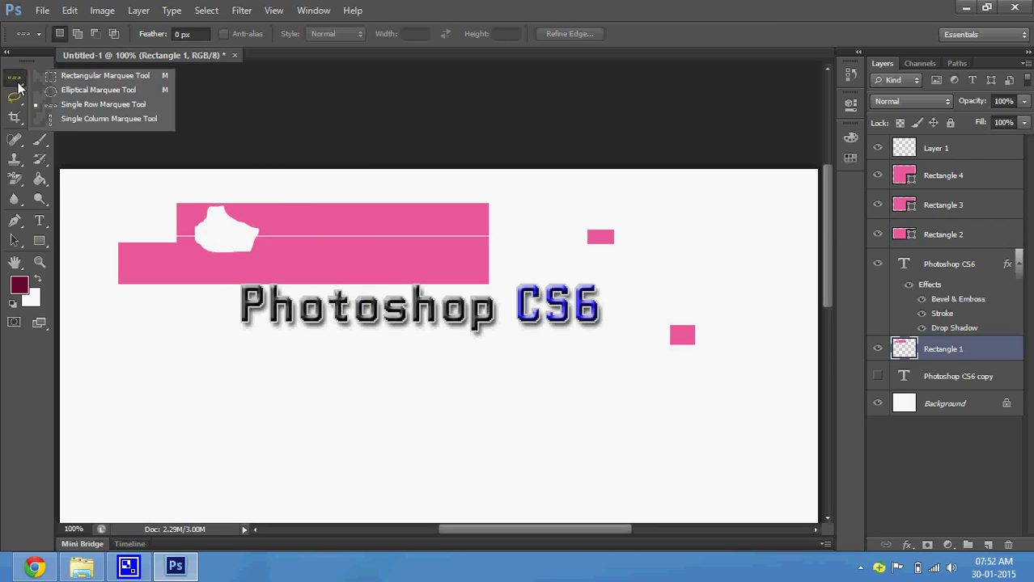
pyautogui.click(56, 117)
pyautogui.click(314, 258)
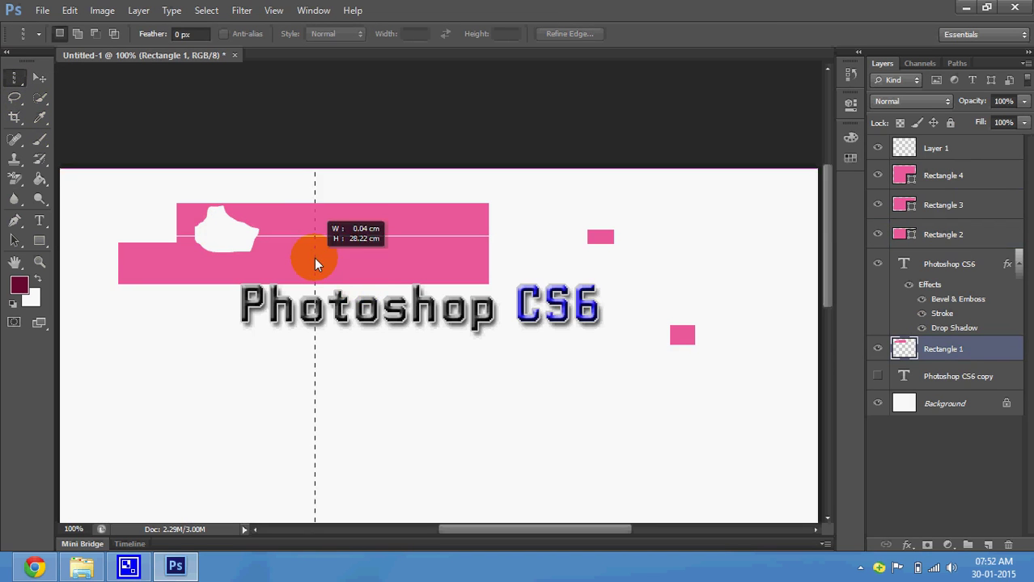
pyautogui.press('Delete')
pyautogui.hotkey('ctrl', 'd')
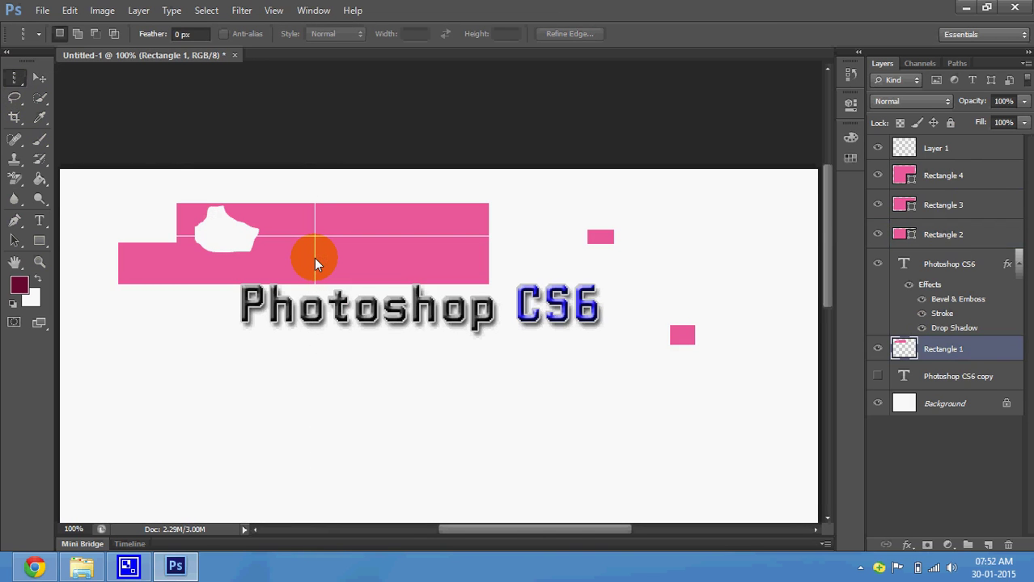
pyautogui.click(24, 95)
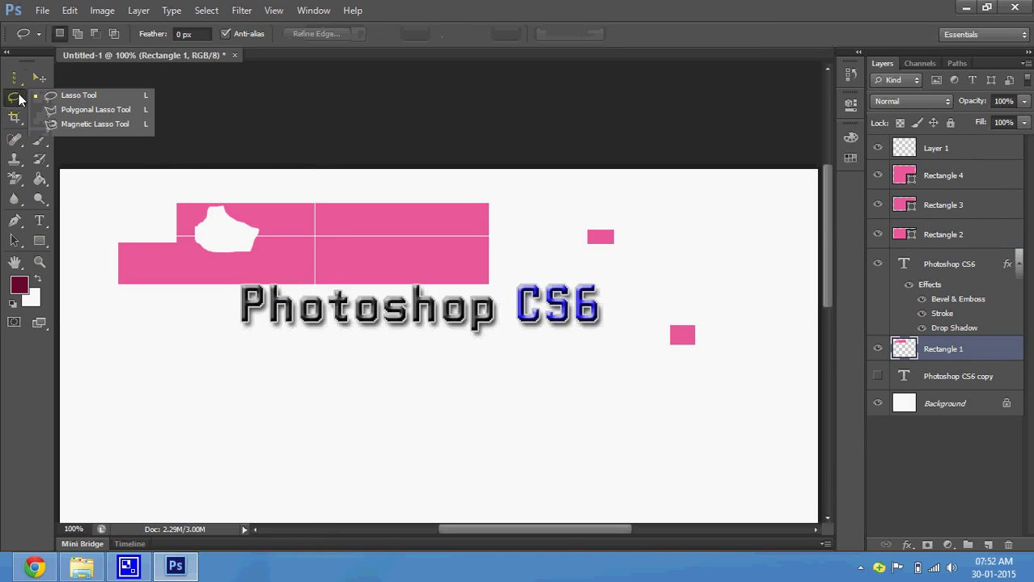
# Cut a polygonal lasso patch out of the pink shape and deselect.
pyautogui.click(52, 110)
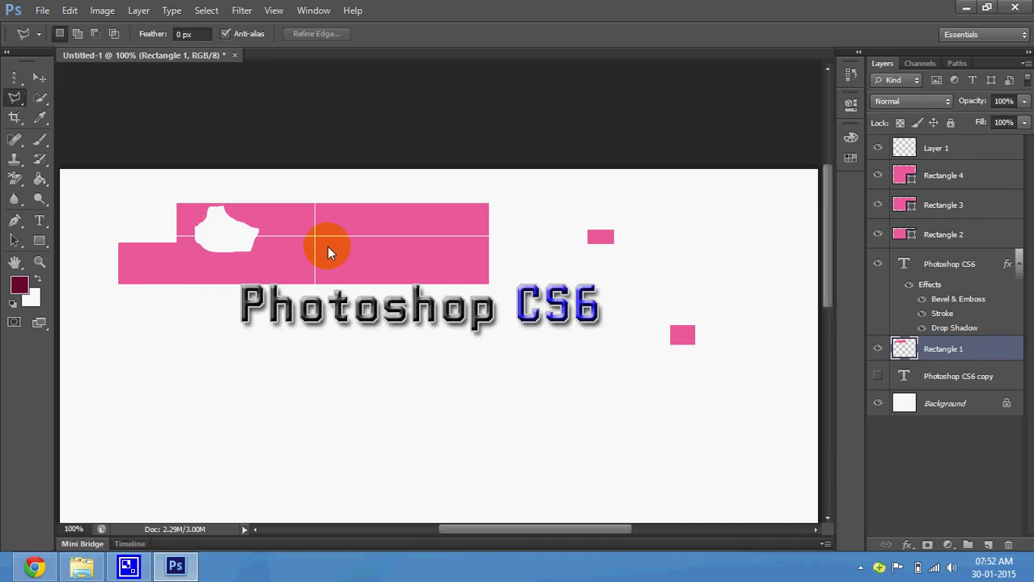
pyautogui.click(395, 263)
pyautogui.click(410, 228)
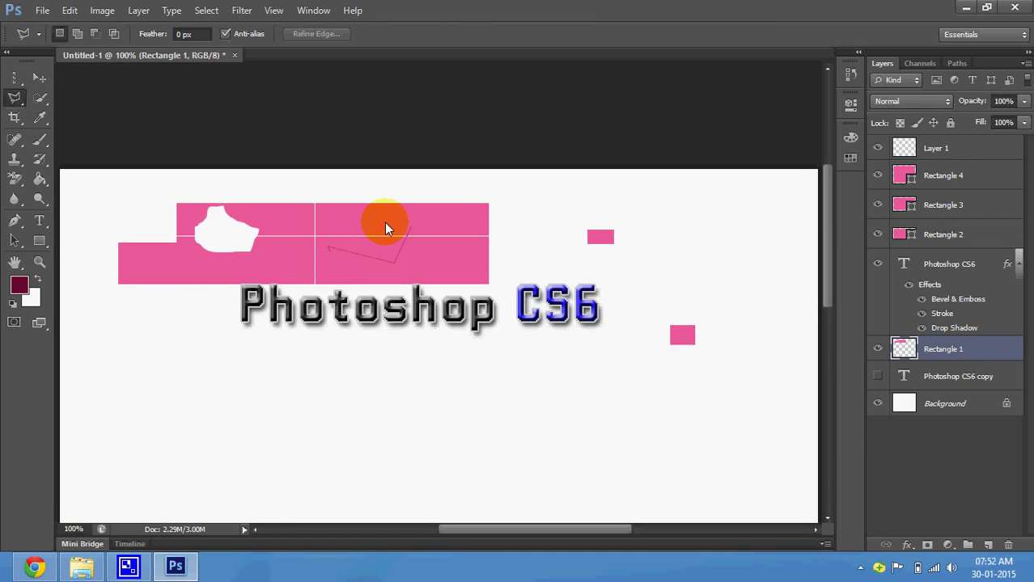
pyautogui.click(327, 241)
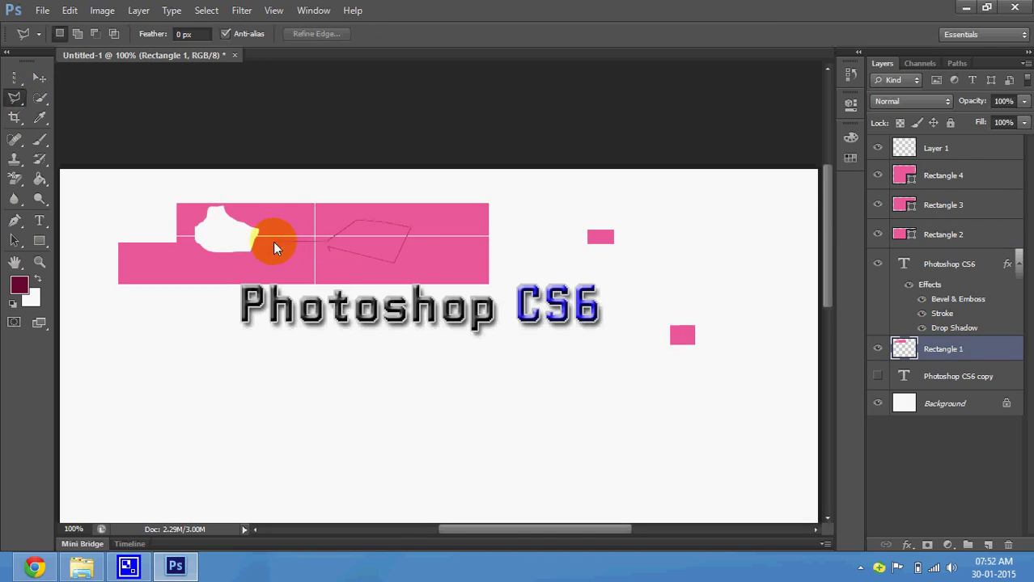
pyautogui.doubleClick(330, 258)
pyautogui.press('Delete')
pyautogui.hotkey('ctrl', 'd')
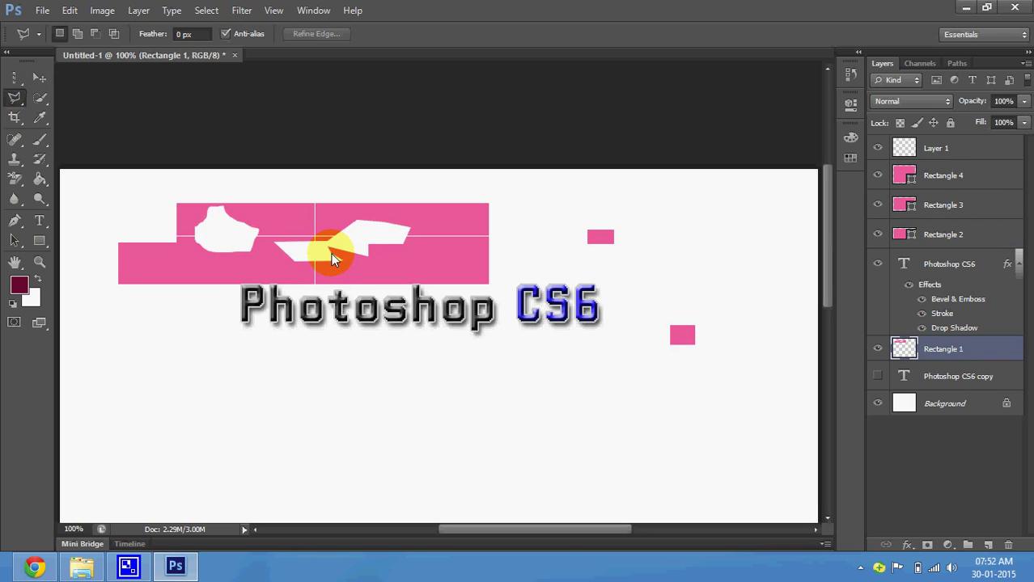
# Move the cut pink shape below the text, then pick the Magnetic Lasso and Move tools.
pyautogui.click(40, 77)
pyautogui.moveTo(156, 195); pyautogui.dragTo(182, 340)
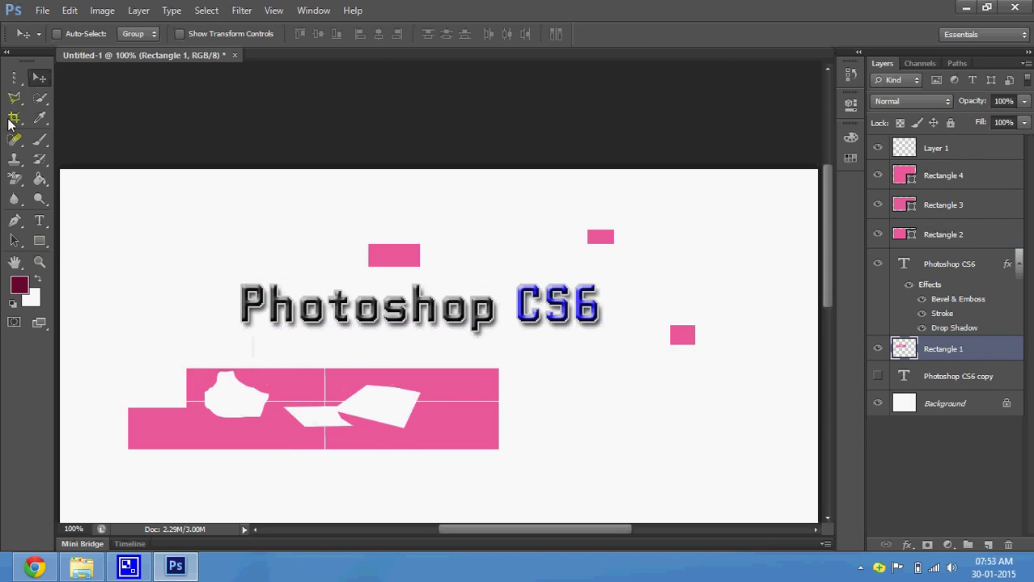
pyautogui.click(14, 97)
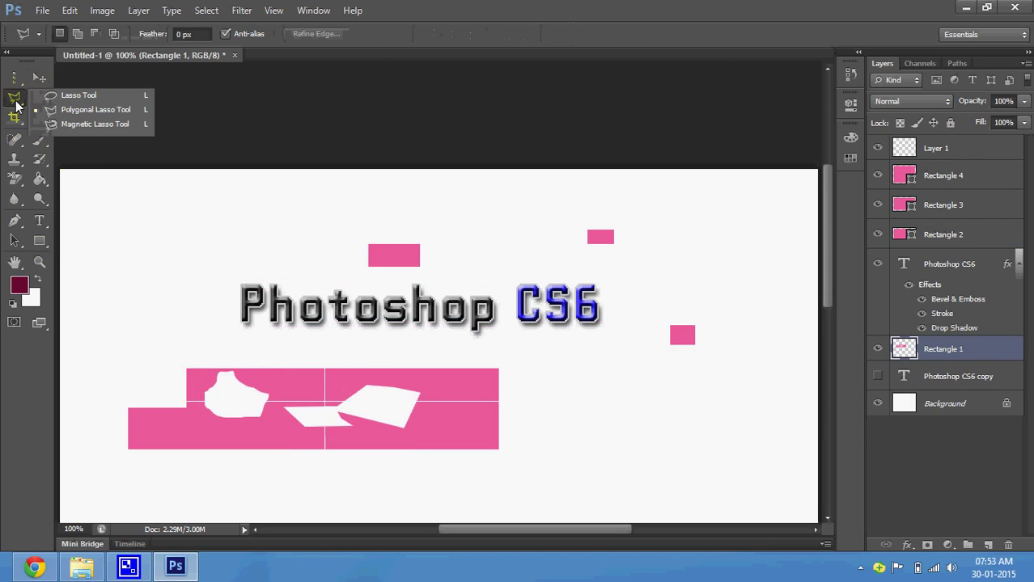
pyautogui.click(70, 128)
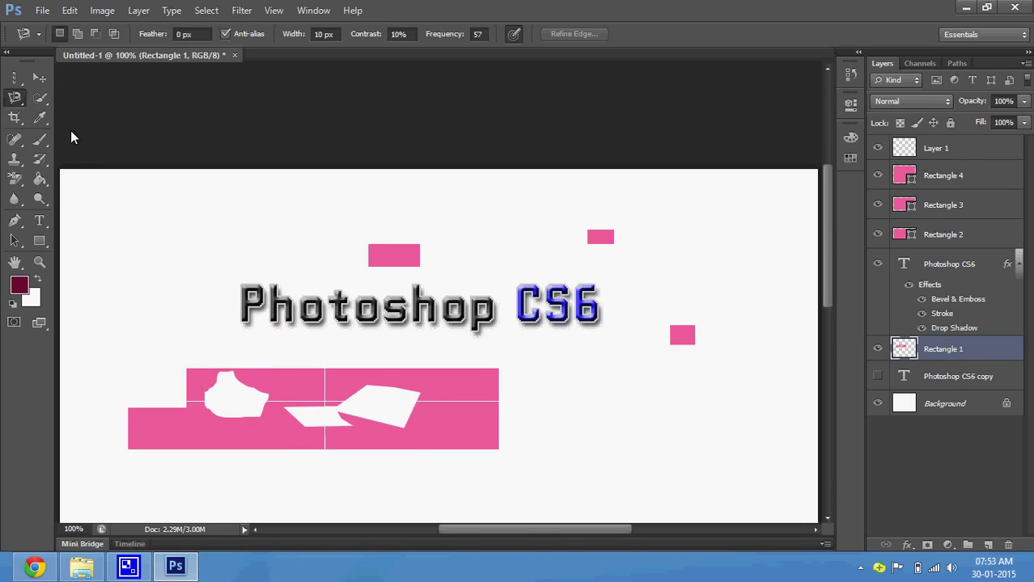
pyautogui.click(42, 83)
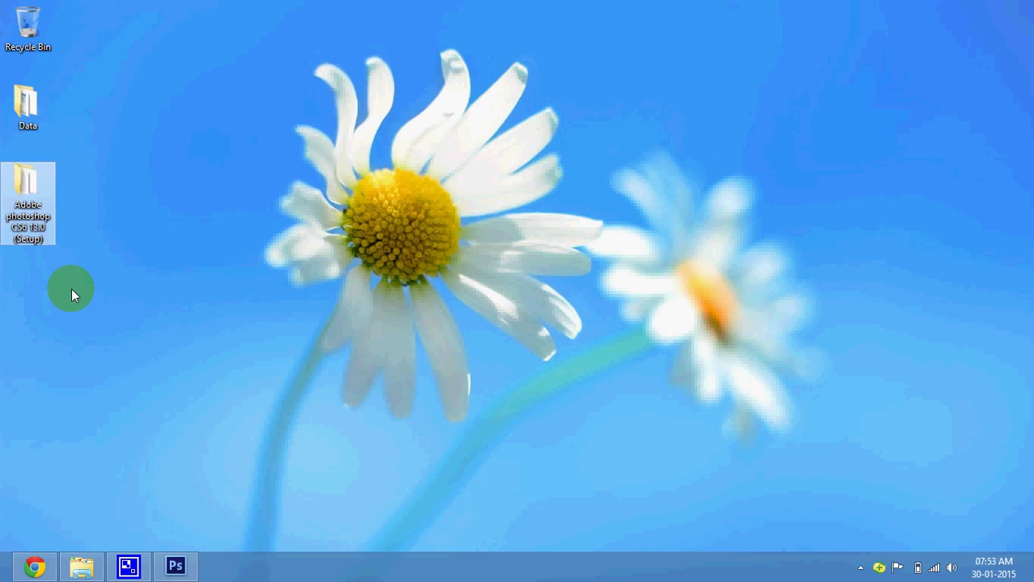
# Run a Google image search for 'selfie' in a new Chrome tab.
pyautogui.click(34, 566)
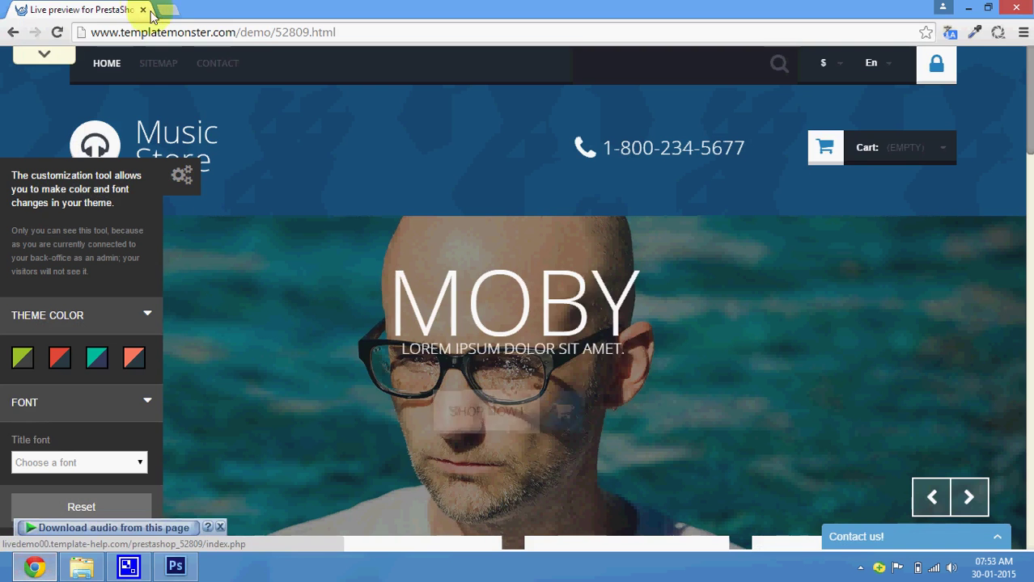
pyautogui.click(165, 10)
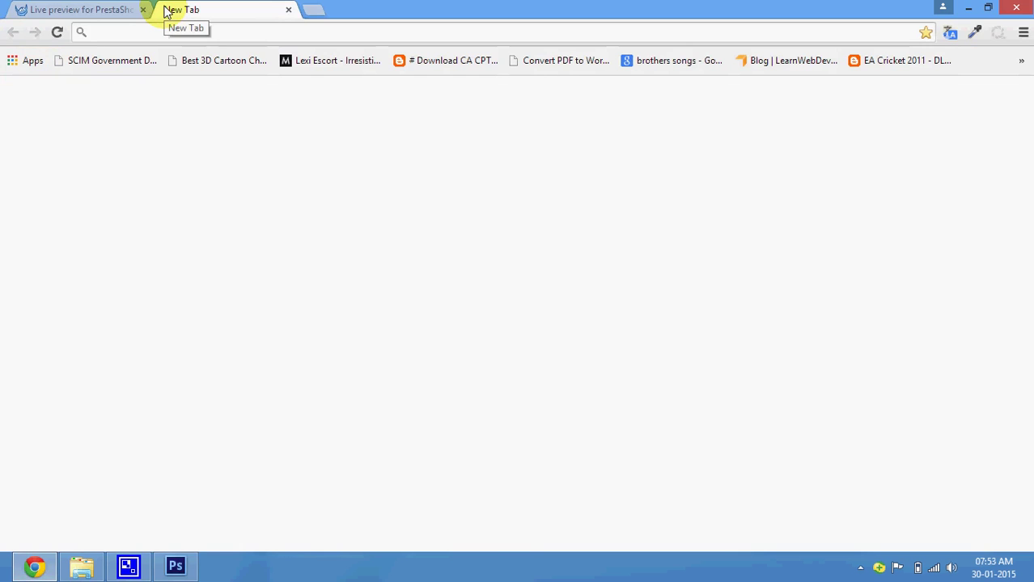
pyautogui.write('selfi')
pyautogui.press('Return')
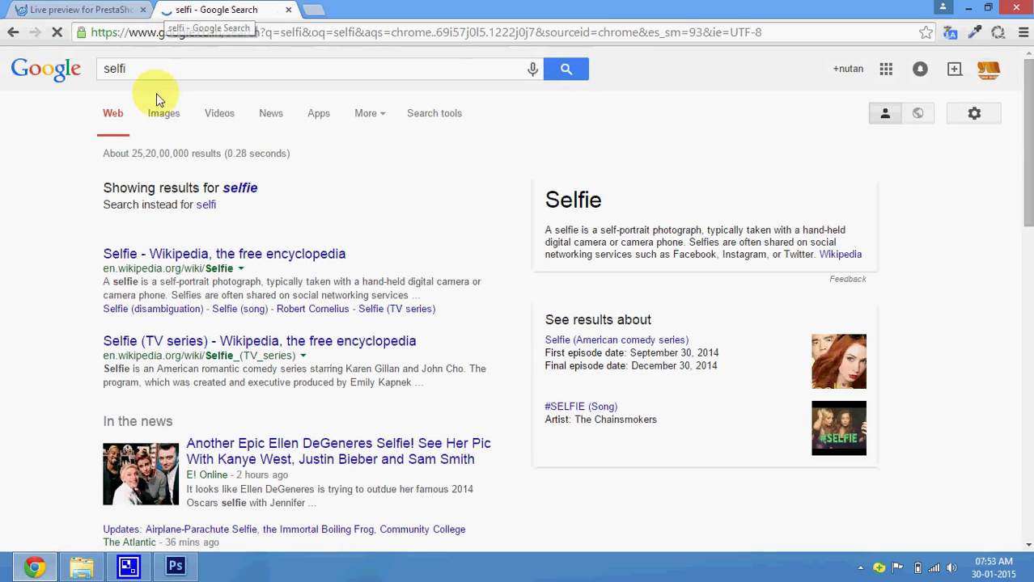
pyautogui.click(241, 190)
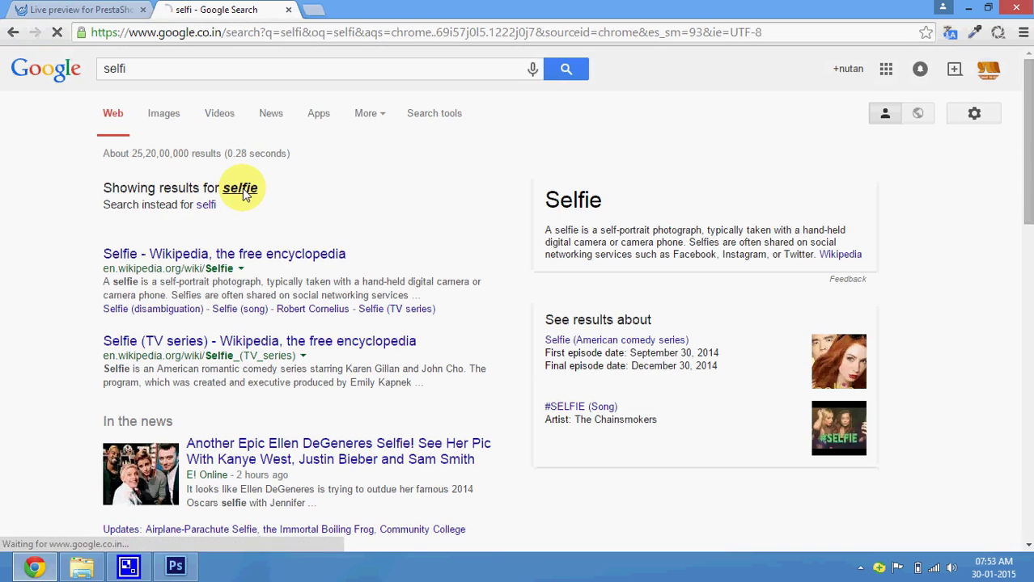
pyautogui.click(165, 114)
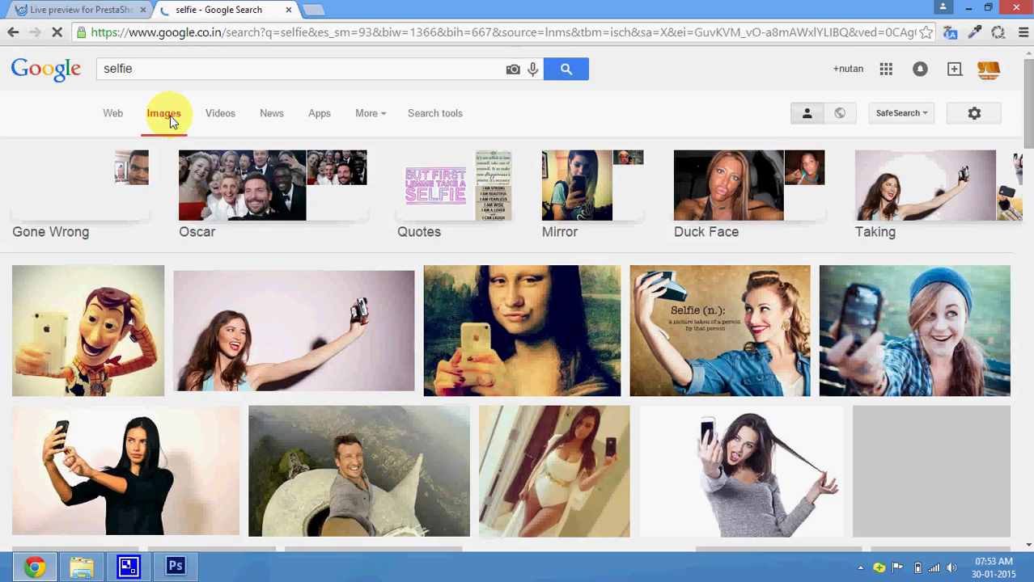
# Save the Woody selfie image to the Desktop and drag it toward Photoshop.
pyautogui.click(63, 310)
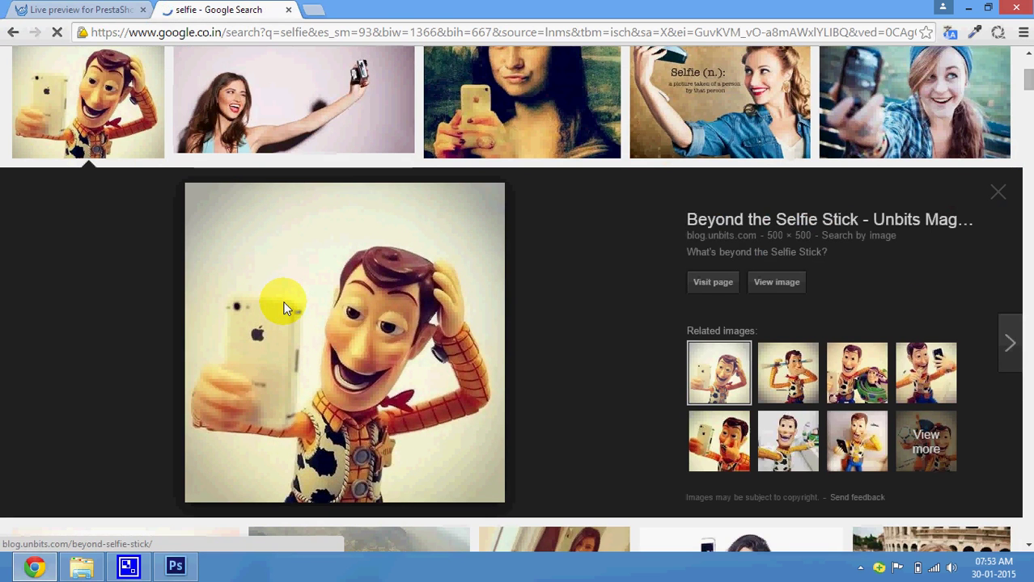
pyautogui.rightClick(283, 307)
pyautogui.click(321, 160)
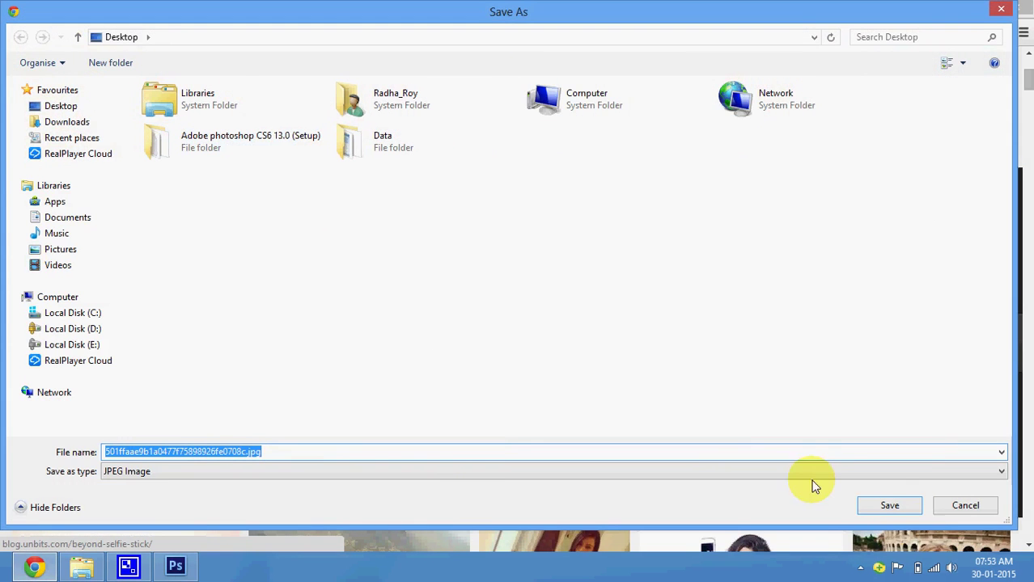
pyautogui.click(890, 505)
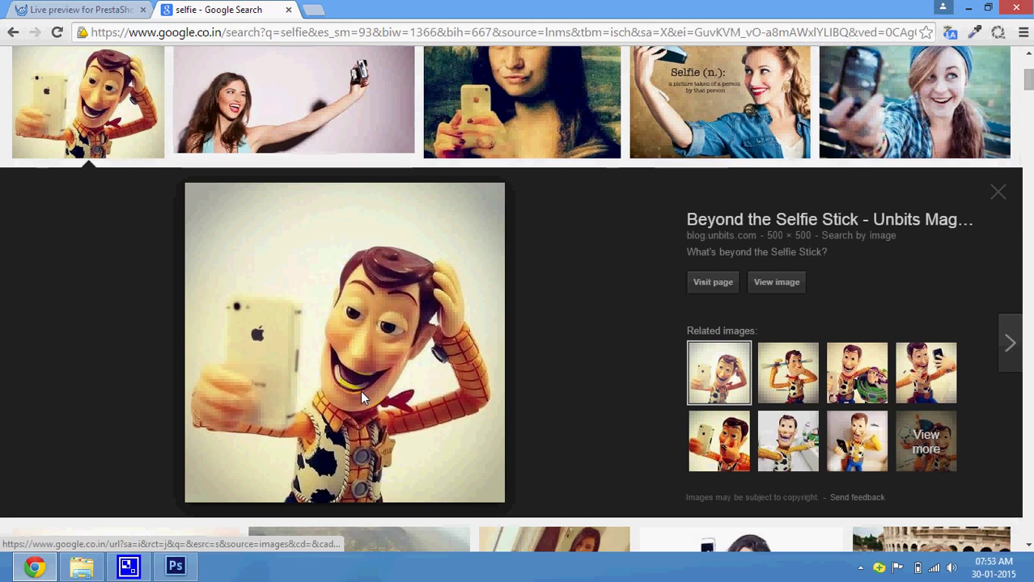
pyautogui.press('super+d')
pyautogui.moveTo(27, 263); pyautogui.dragTo(183, 571)
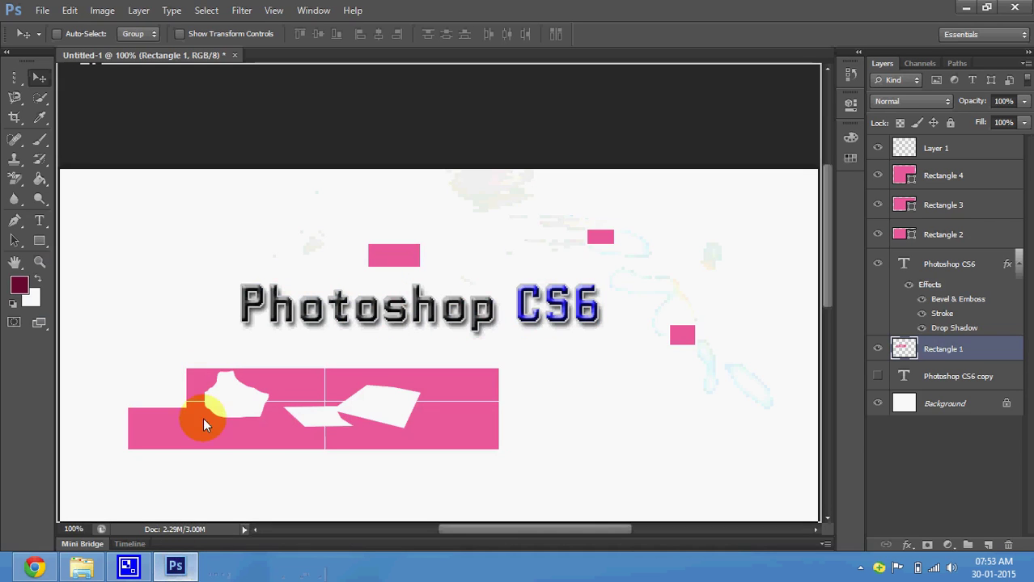
# Drop the Woody selfie JPEG onto the canvas, adjust its placement box, and commit it.
pyautogui.moveTo(182, 571); pyautogui.dragTo(203, 417)
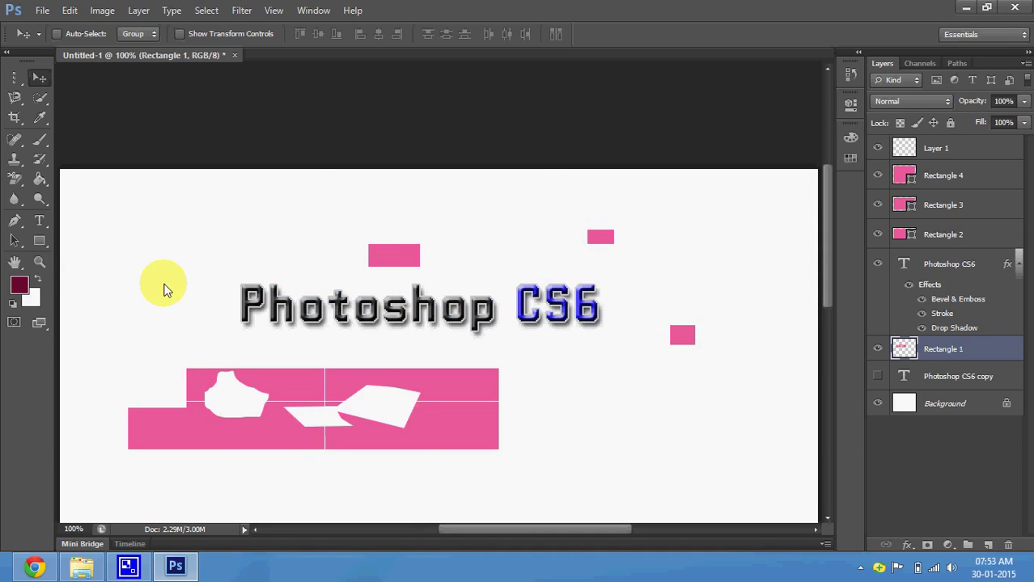
pyautogui.moveTo(164, 290); pyautogui.dragTo(162, 284)
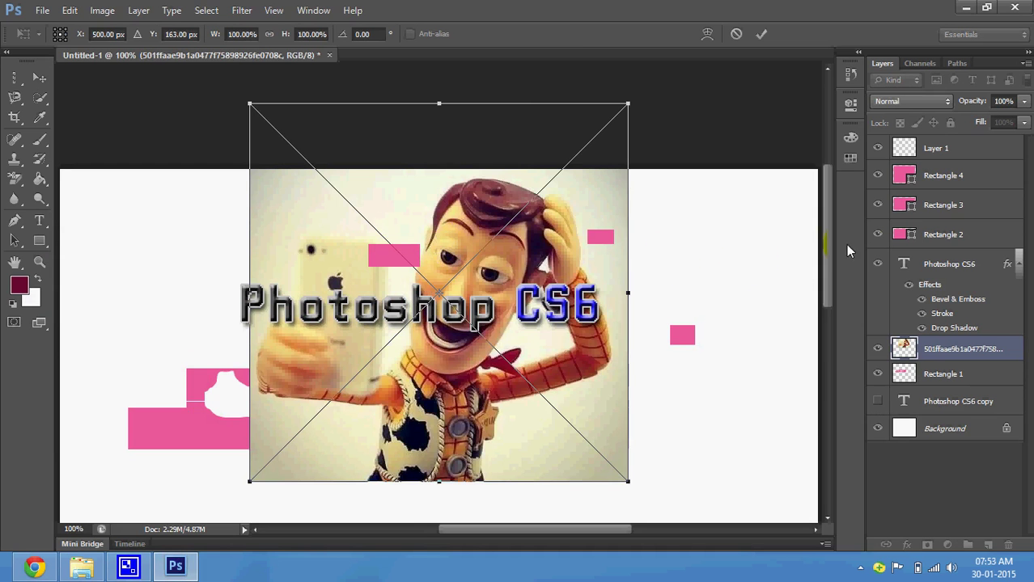
pyautogui.moveTo(828, 284); pyautogui.dragTo(824, 324)
pyautogui.moveTo(496, 335); pyautogui.dragTo(503, 411)
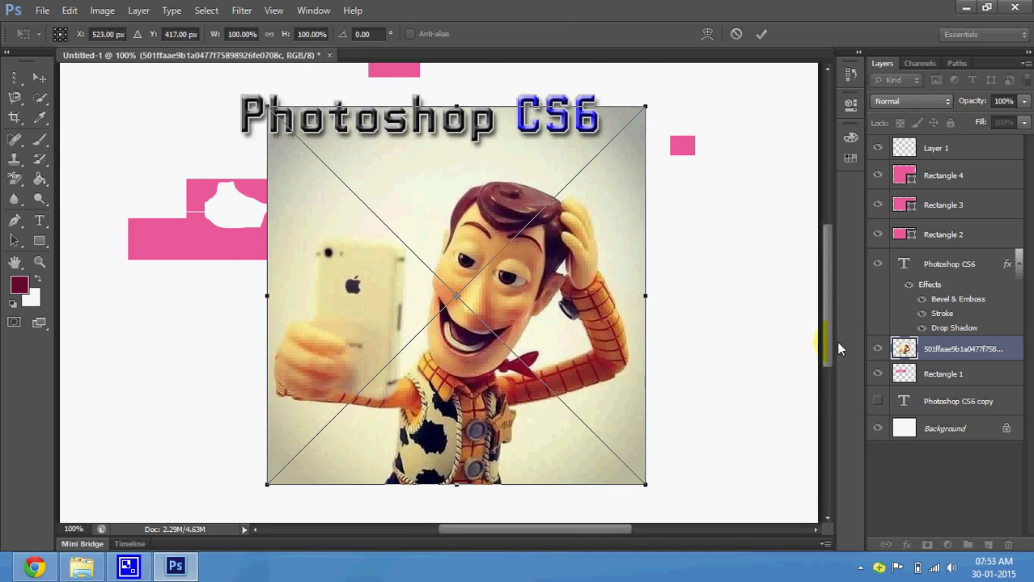
pyautogui.moveTo(827, 362); pyautogui.dragTo(825, 381)
pyautogui.moveTo(554, 273); pyautogui.dragTo(564, 318)
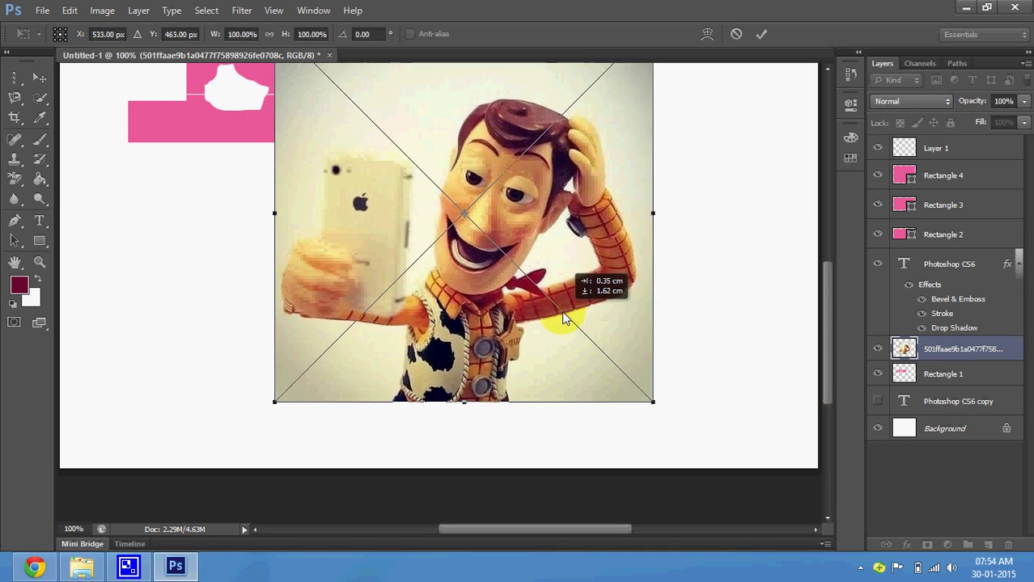
pyautogui.press('Return')
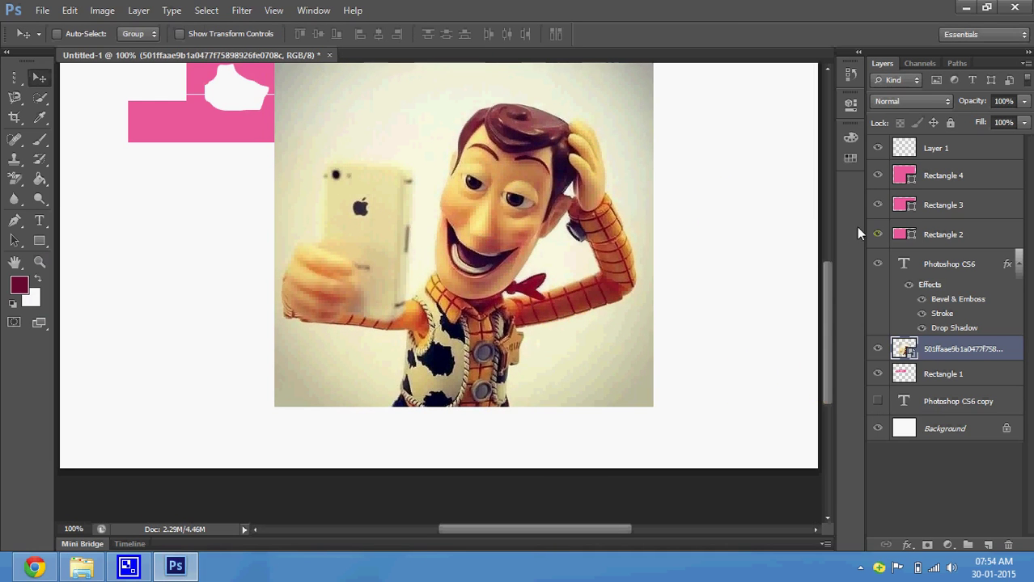
# Dismiss the photo layer's menu unchanged and select the Magnetic Lasso Tool.
pyautogui.rightClick(987, 353)
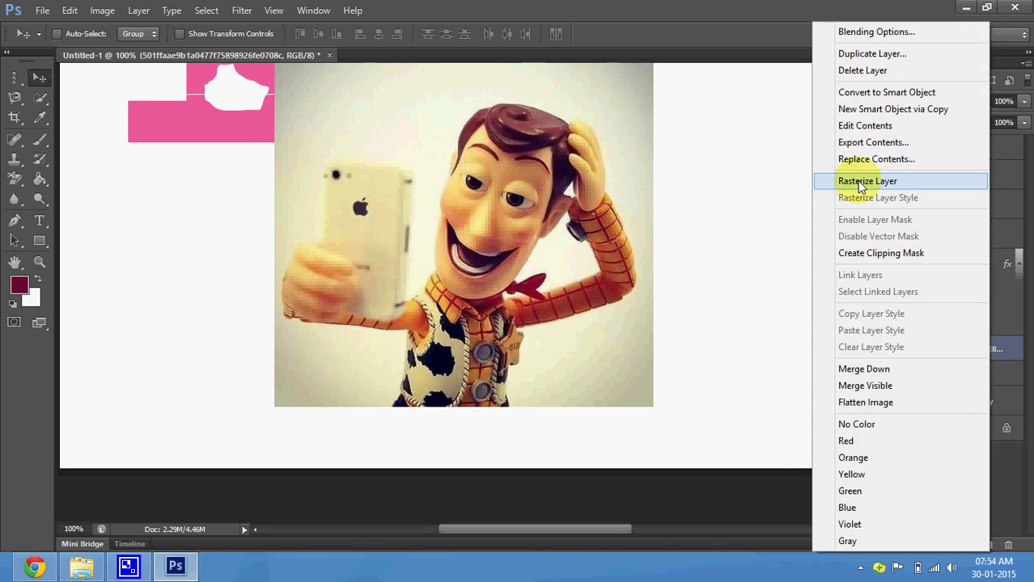
pyautogui.click(14, 102)
pyautogui.rightClick(13, 101)
pyautogui.click(79, 127)
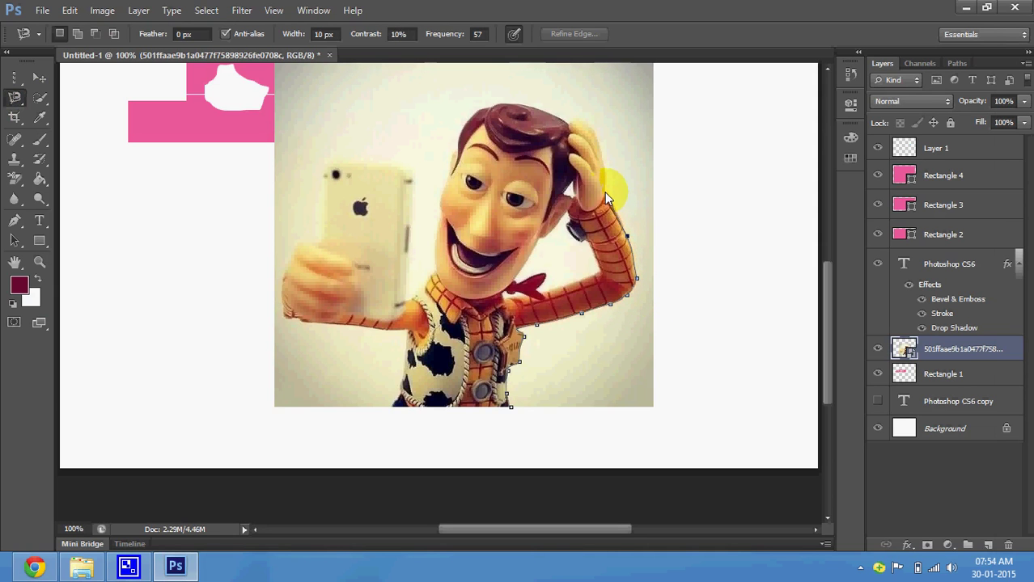
# Close the lasso around the background right of Woody, rasterize the photo layer, delete, and deselect.
pyautogui.click(706, 374)
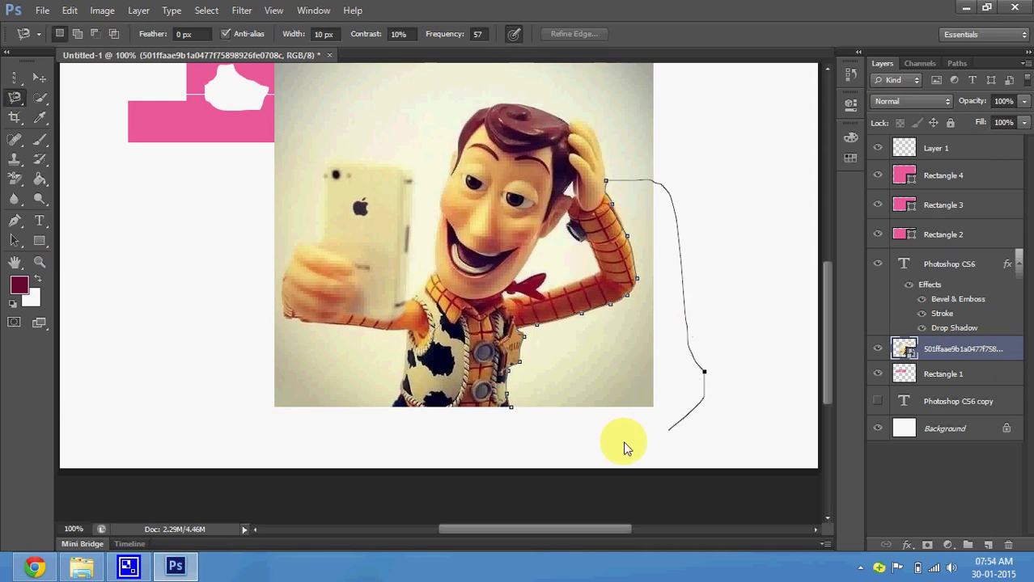
pyautogui.click(510, 409)
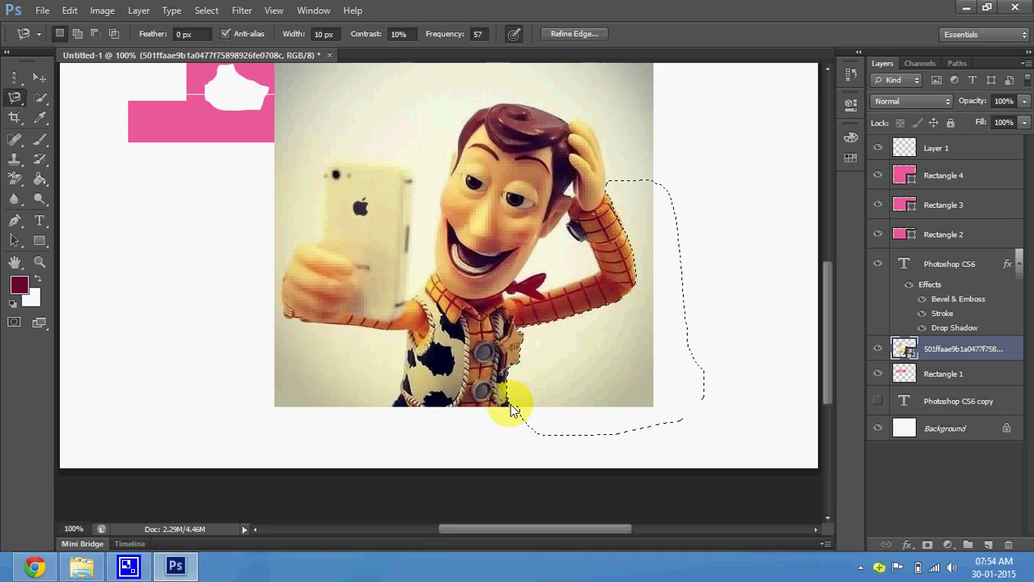
pyautogui.press('Delete')
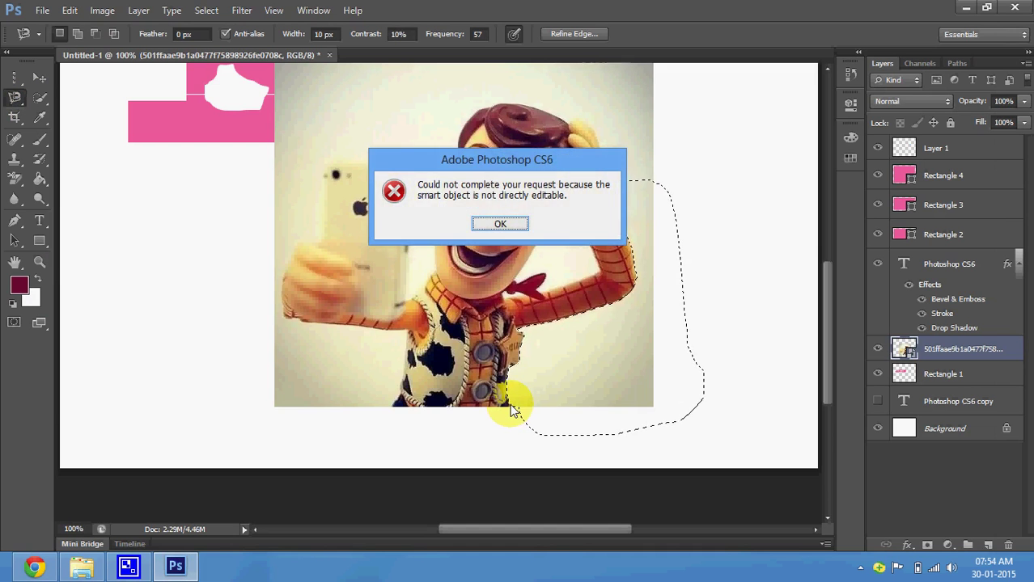
pyautogui.press('Return')
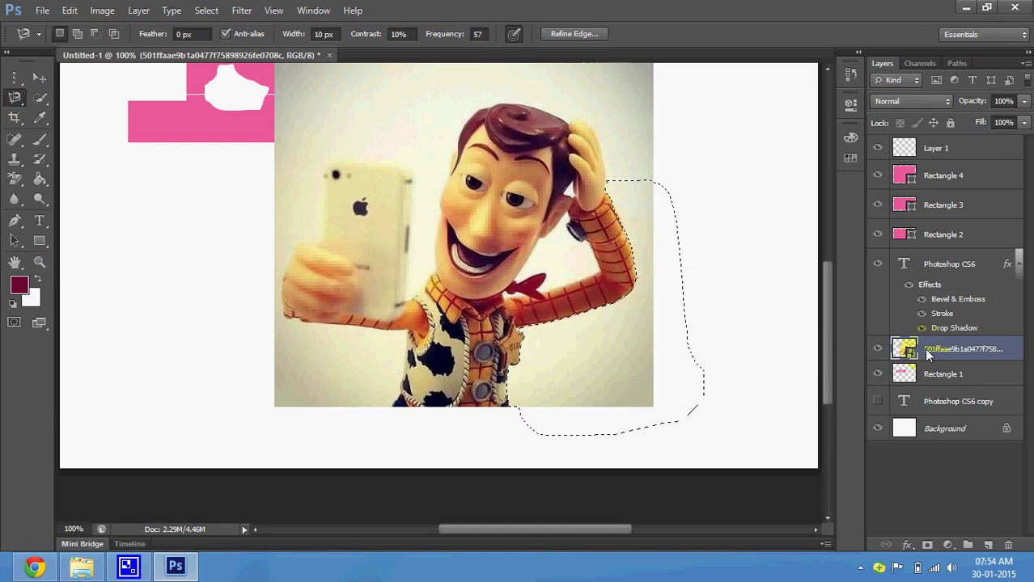
pyautogui.rightClick(924, 348)
pyautogui.click(792, 183)
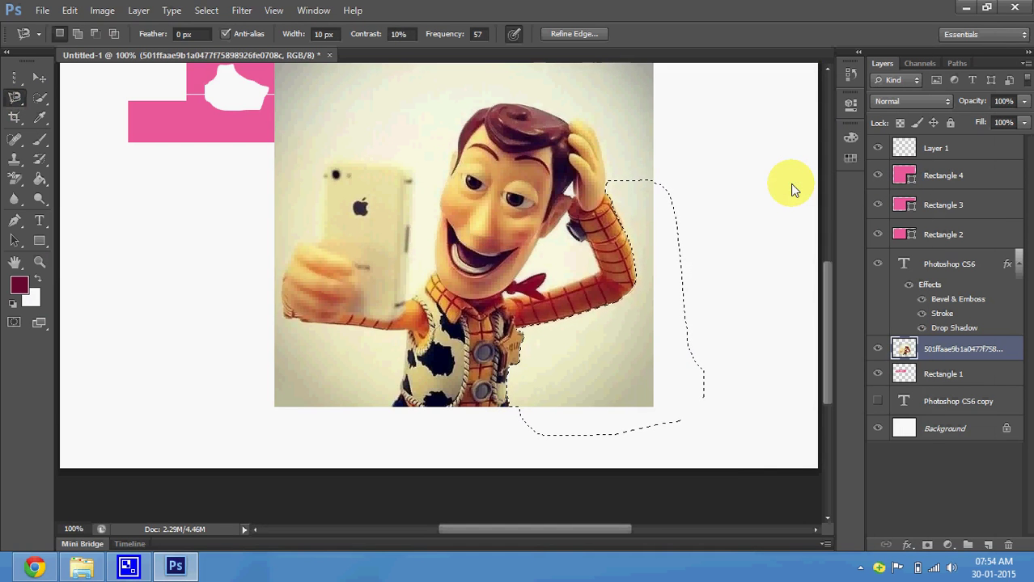
pyautogui.press('Delete')
pyautogui.hotkey('ctrl', 'd')
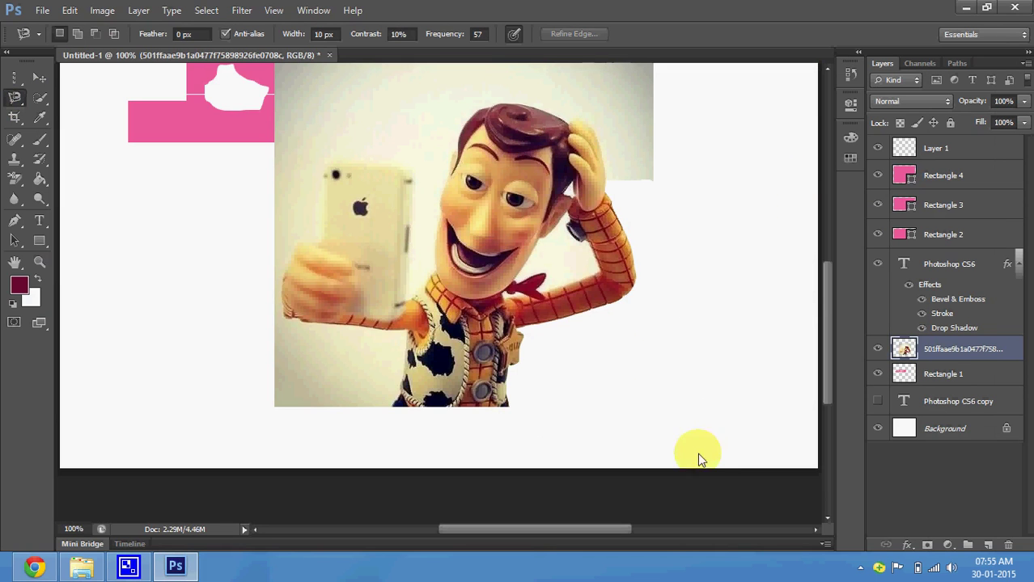
pyautogui.click(860, 567)
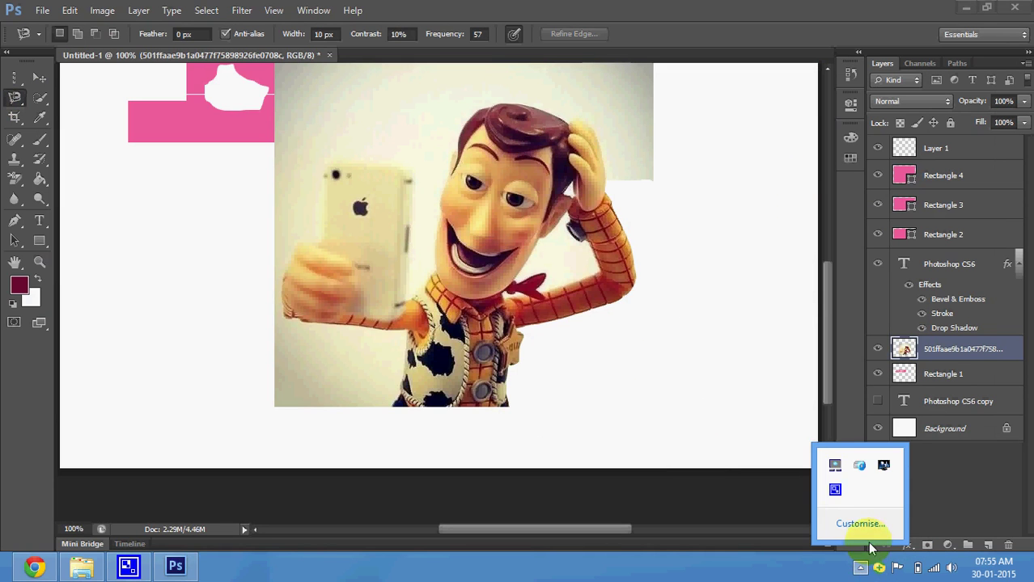